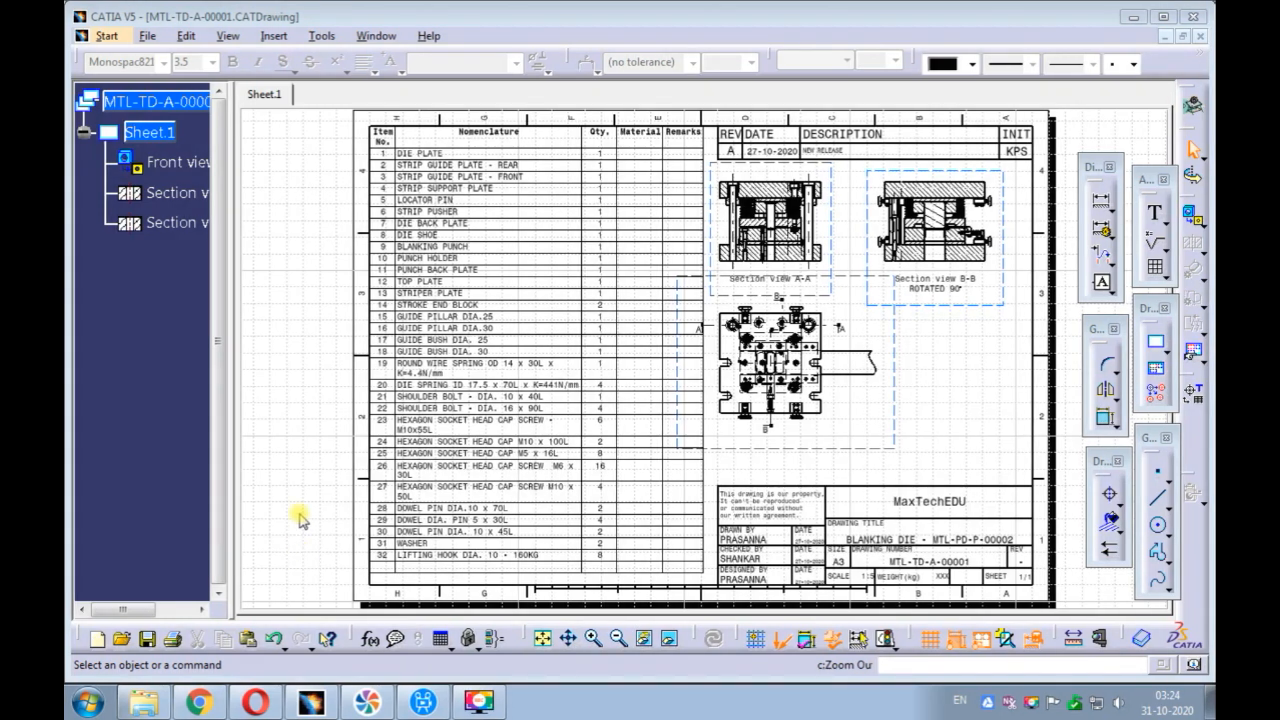
# Activate the front view of the die assembly as the working view.
pyautogui.click(165, 162)
pyautogui.rightClick(176, 164)
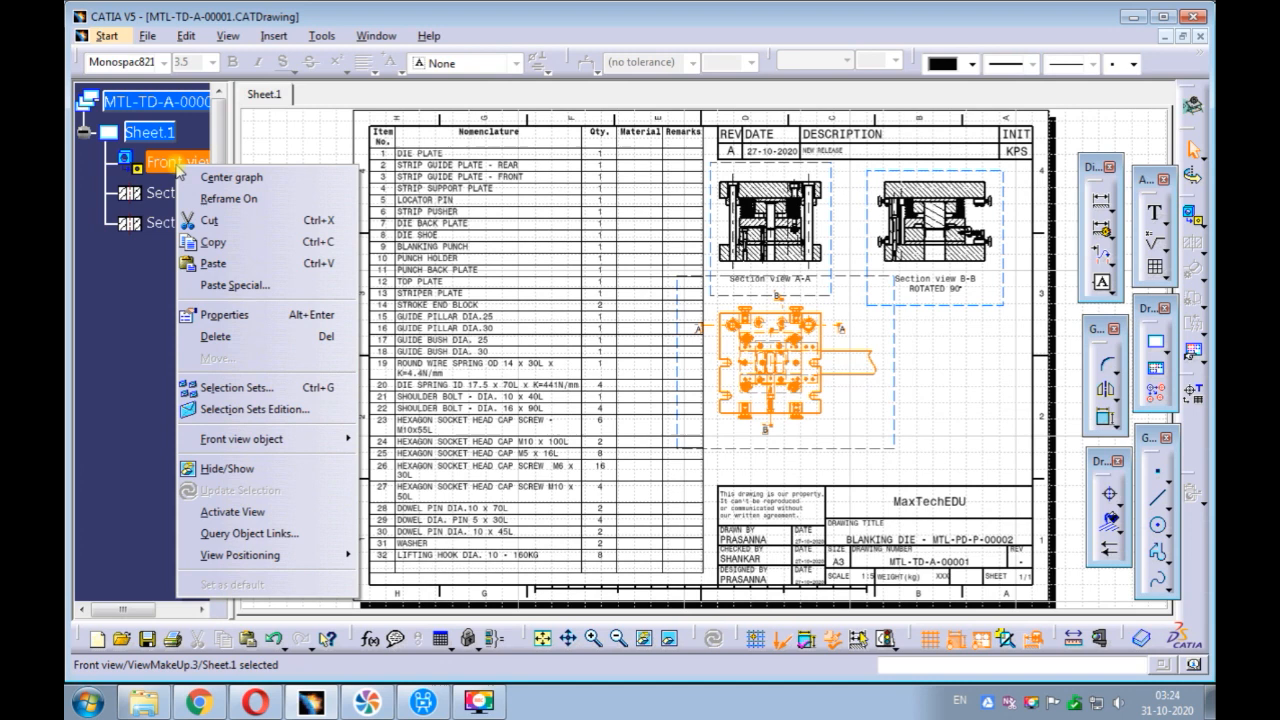
pyautogui.click(257, 510)
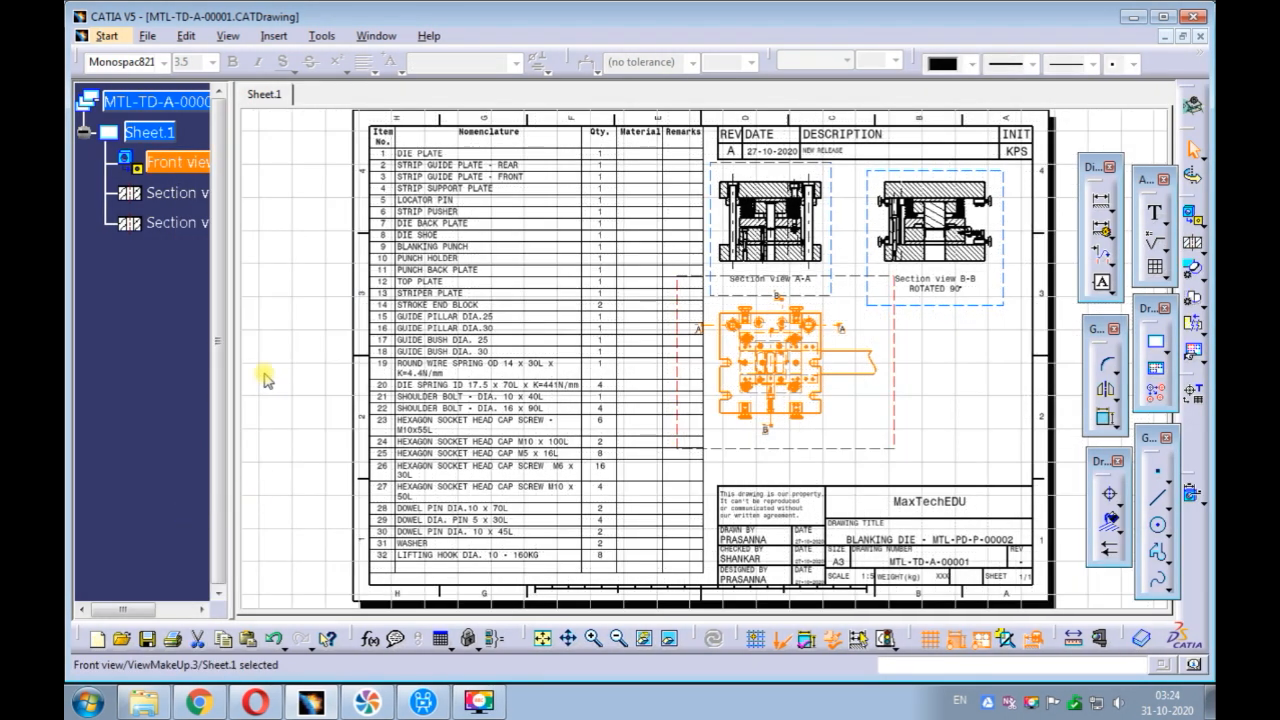
pyautogui.click(307, 173)
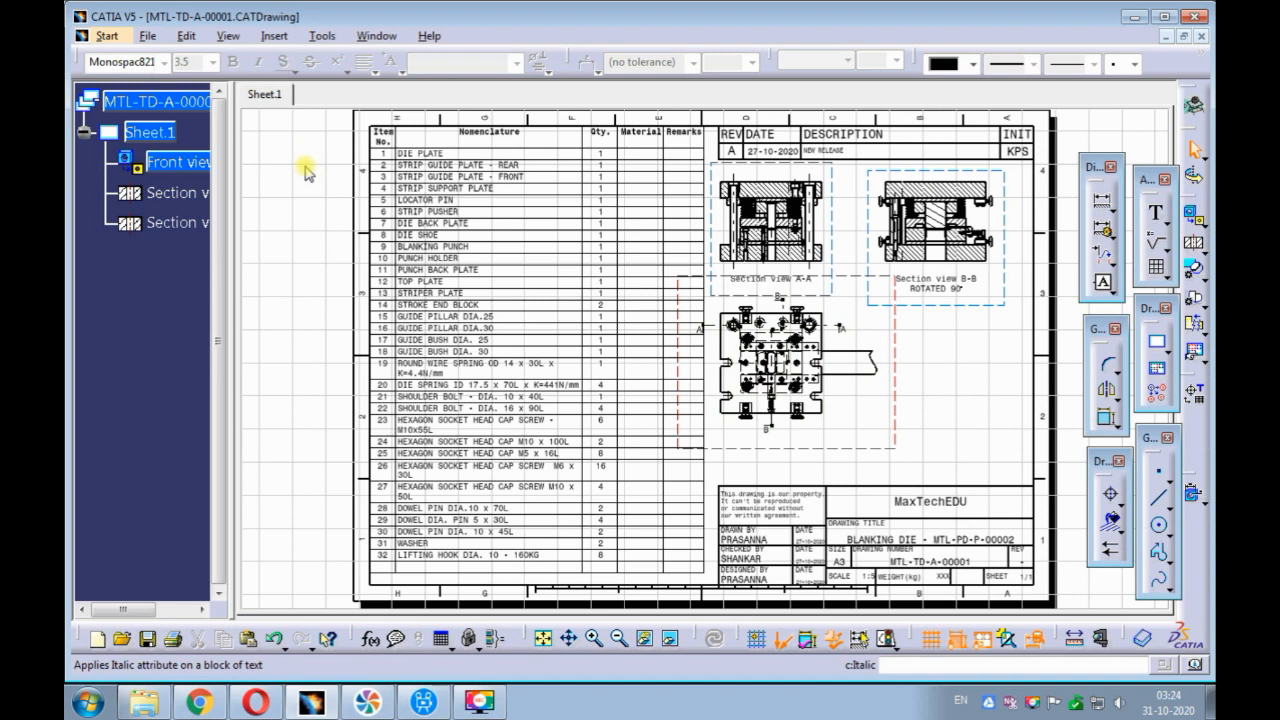
# Start an offset section view and run its cutting line vertically from below the front view's lower-left lifting hook through the hook's right-hand screws.
pyautogui.click(274, 36)
pyautogui.moveTo(290, 87)
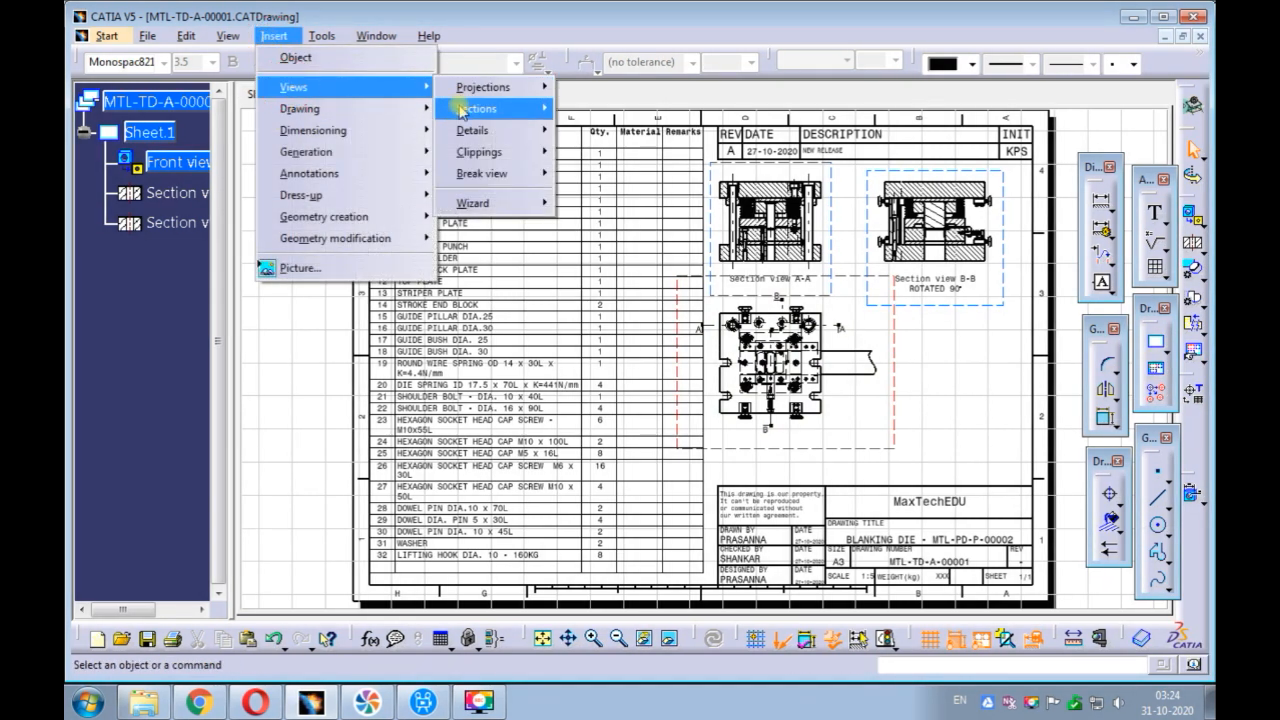
pyautogui.moveTo(500, 108)
pyautogui.click(593, 108)
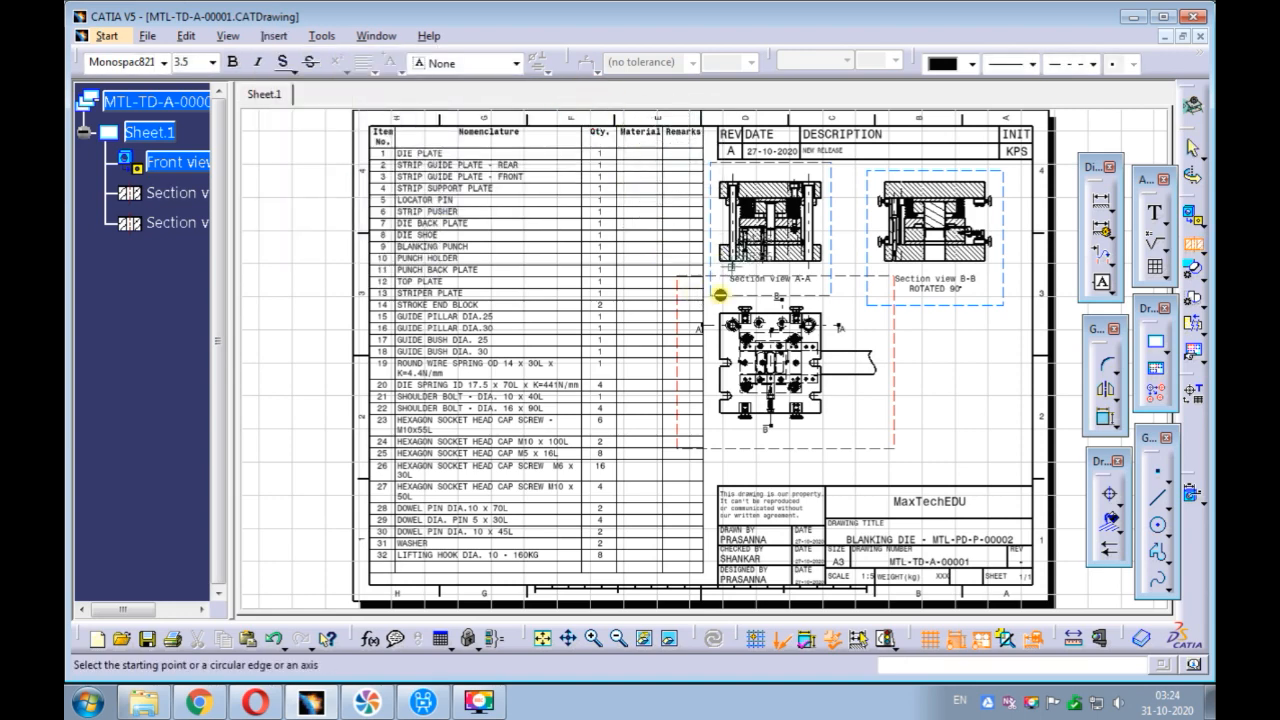
pyautogui.moveTo(757, 343)
pyautogui.keyDown('ctrl'); pyautogui.mouseDown(button='middle')
pyautogui.moveTo(779, 280)
pyautogui.moveTo(775, 330)
pyautogui.mouseUp(button='middle'); pyautogui.keyUp('ctrl')
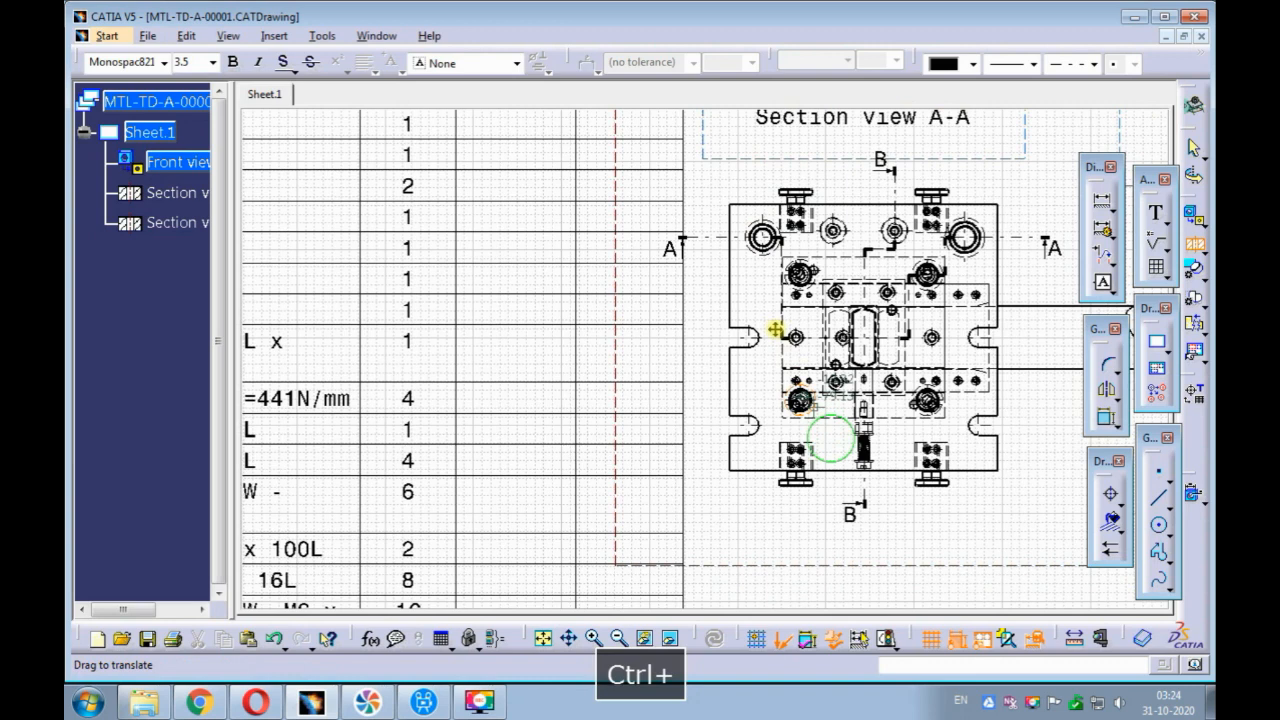
pyautogui.moveTo(775, 330)
pyautogui.keyDown('ctrl'); pyautogui.mouseDown(button='middle')
pyautogui.moveTo(760, 297)
pyautogui.moveTo(737, 289)
pyautogui.moveTo(766, 443)
pyautogui.mouseUp(button='middle'); pyautogui.keyUp('ctrl')
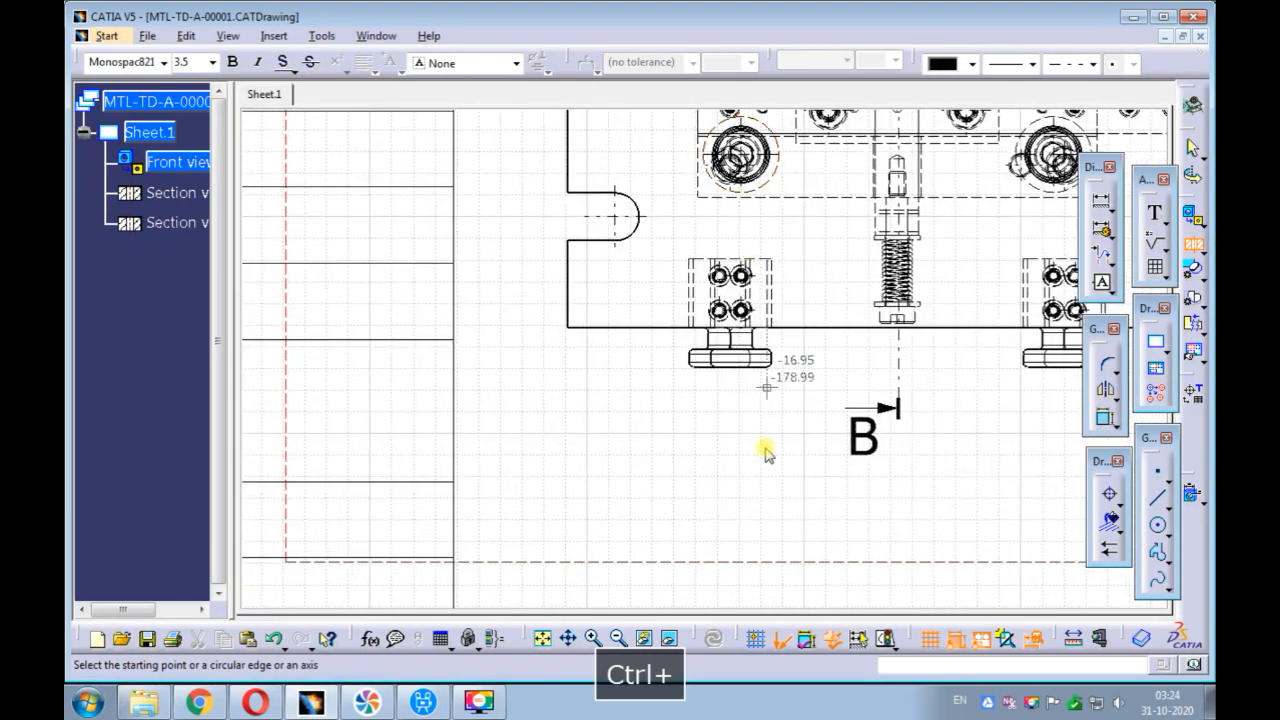
pyautogui.click(742, 452)
pyautogui.moveTo(745, 275); pyautogui.dragTo(737, 385, button='middle')
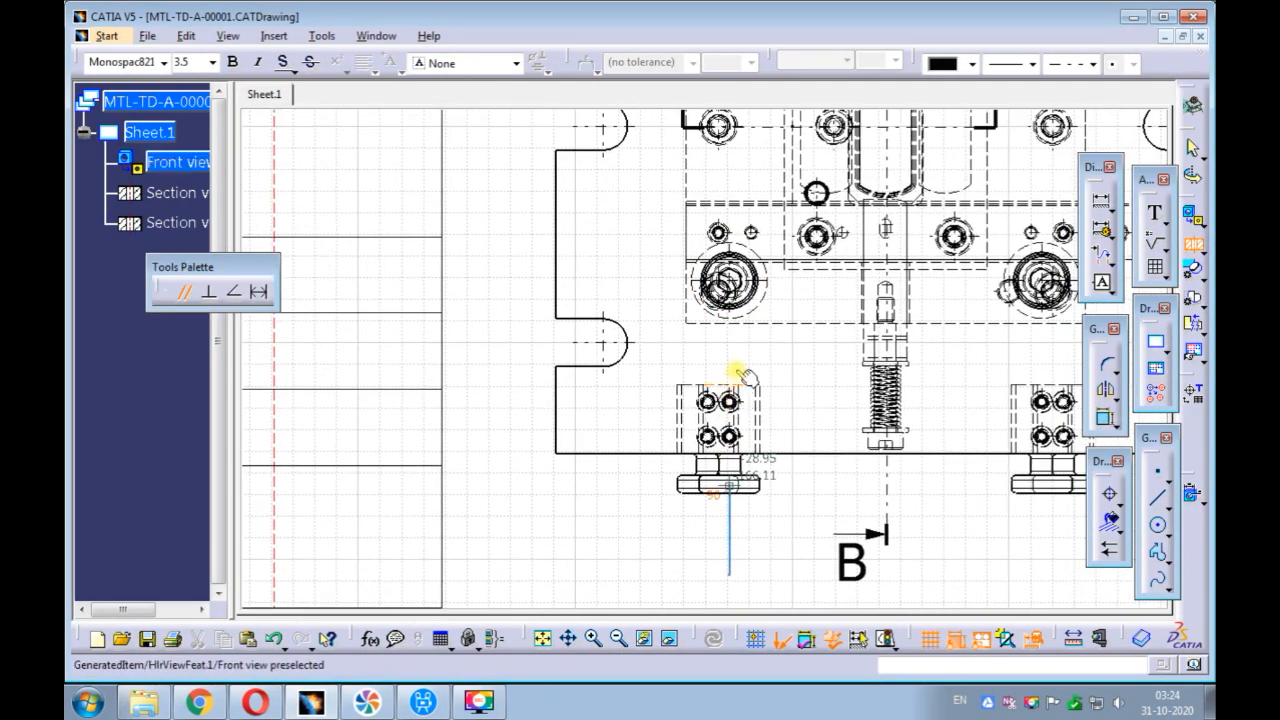
pyautogui.click(730, 346)
# Jog the cutting line through the left-hand guide plate screws, return it to the upper-left hook's right-hand screws and end it above the hook.
pyautogui.moveTo(794, 343); pyautogui.dragTo(654, 466, button='middle')
pyautogui.click(680, 471)
pyautogui.moveTo(682, 238)
pyautogui.mouseDown(button='middle')
pyautogui.moveTo(677, 360)
pyautogui.moveTo(677, 290)
pyautogui.mouseUp(button='middle')
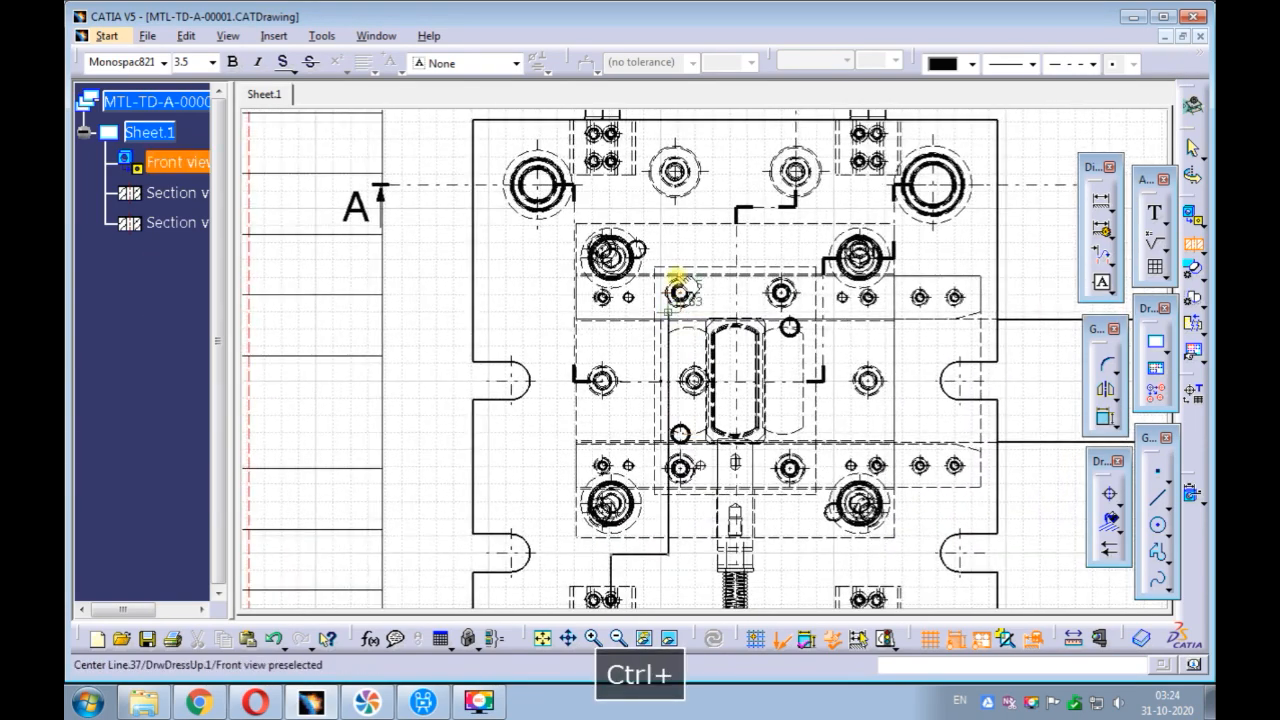
pyautogui.click(680, 214)
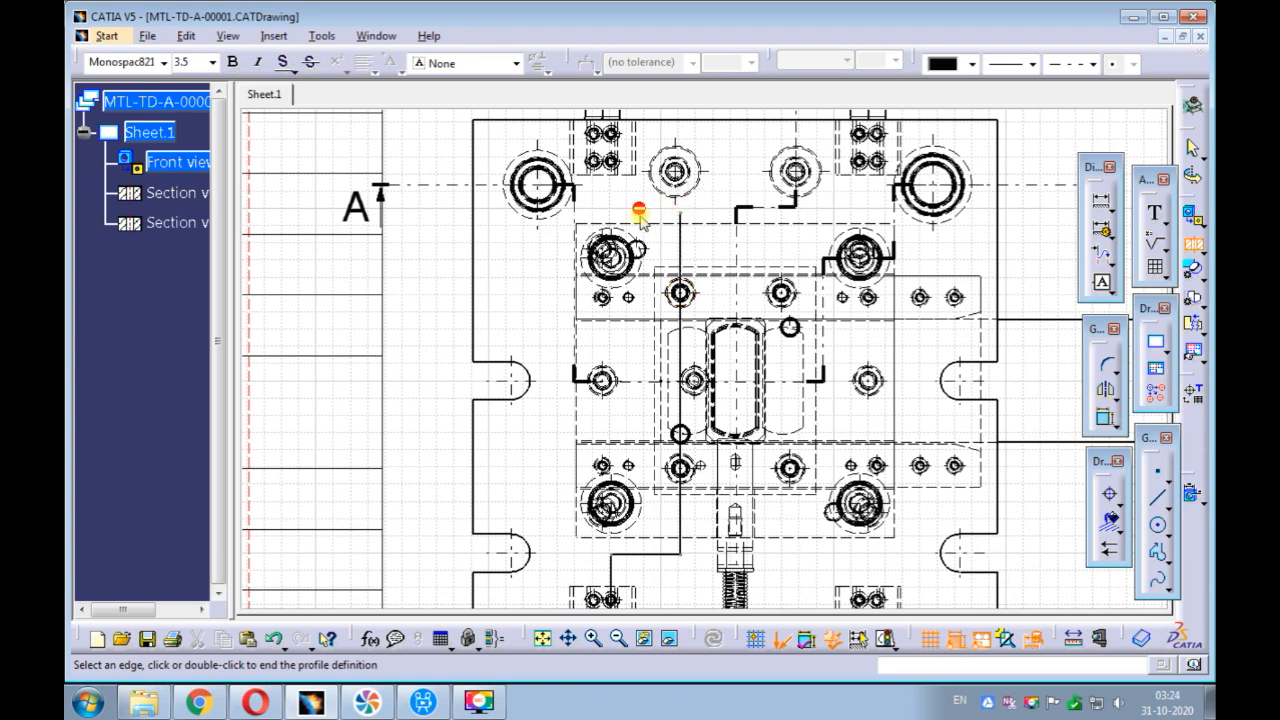
pyautogui.moveTo(622, 204); pyautogui.dragTo(612, 340, button='middle')
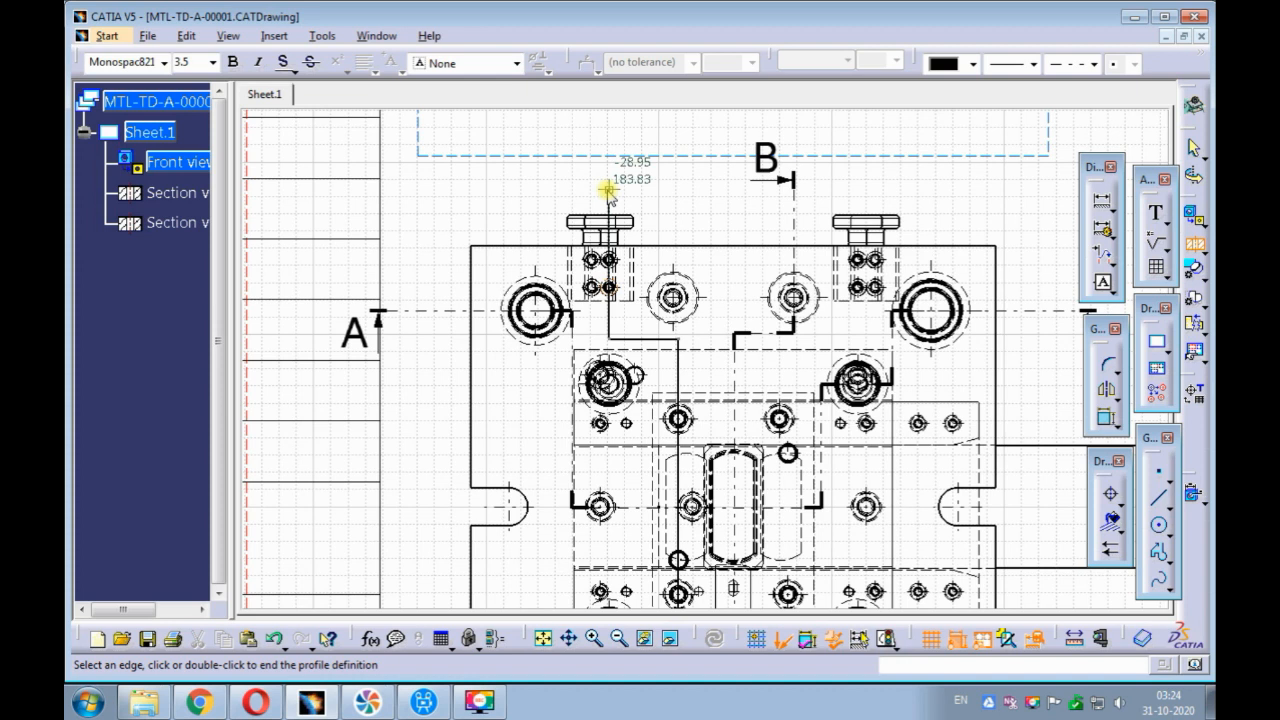
pyautogui.doubleClick(608, 191)
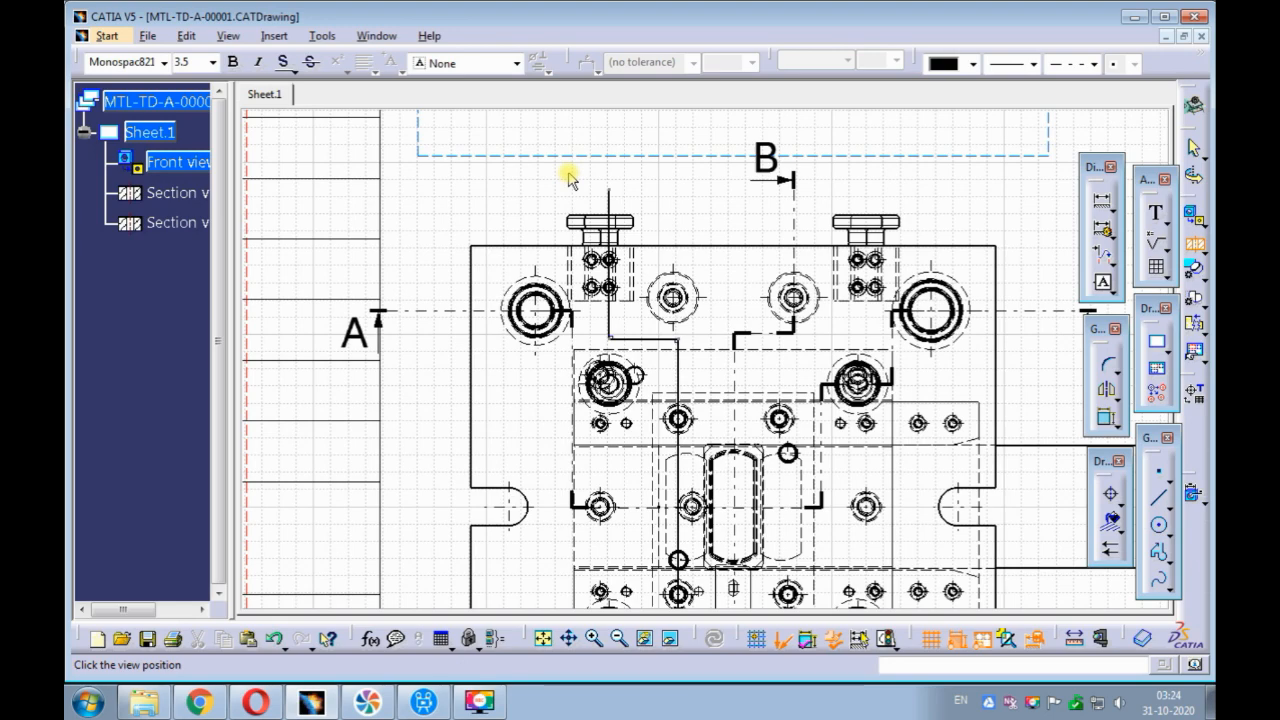
# Place the new offset section view to the right of the front view, below section view B-B.
pyautogui.keyDown('ctrl'); pyautogui.moveTo(567, 177); pyautogui.dragTo(430, 443, button='middle'); pyautogui.keyUp('ctrl')
pyautogui.moveTo(594, 283); pyautogui.dragTo(433, 259, button='middle')
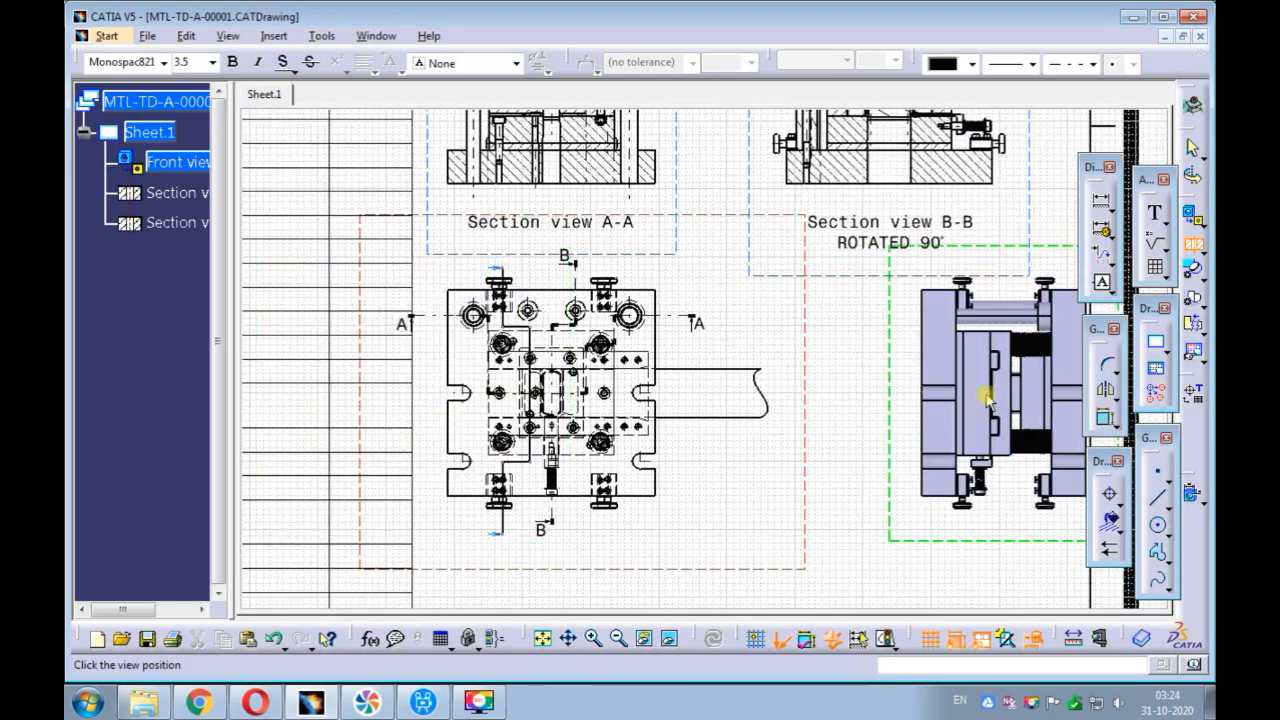
pyautogui.click(937, 398)
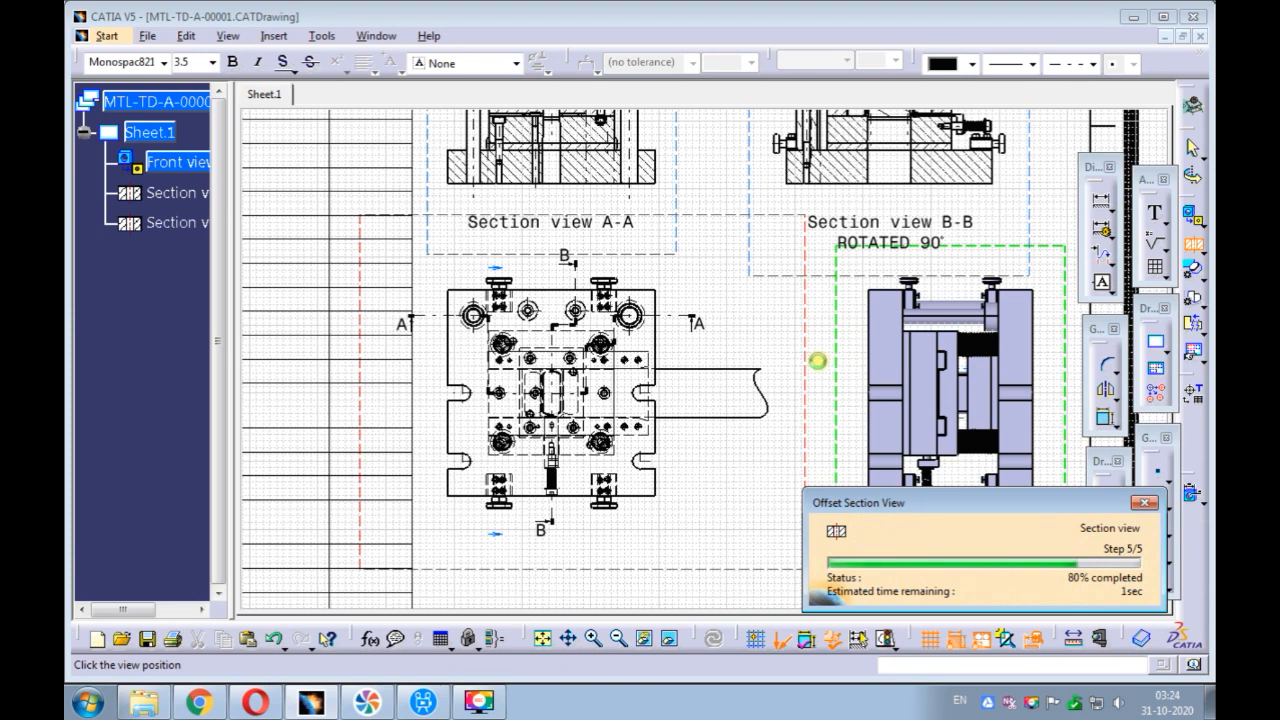
pyautogui.moveTo(486, 214)
pyautogui.keyDown('ctrl'); pyautogui.mouseDown(button='middle')
pyautogui.moveTo(490, 203)
pyautogui.moveTo(651, 340)
pyautogui.moveTo(666, 180)
pyautogui.moveTo(480, 303)
pyautogui.moveTo(672, 315)
pyautogui.moveTo(694, 151)
pyautogui.moveTo(708, 326)
pyautogui.moveTo(710, 112)
pyautogui.mouseUp(button='middle'); pyautogui.keyUp('ctrl')
pyautogui.moveTo(728, 326); pyautogui.dragTo(735, 100, button='middle')
pyautogui.moveTo(820, 402); pyautogui.dragTo(643, 234, button='middle')
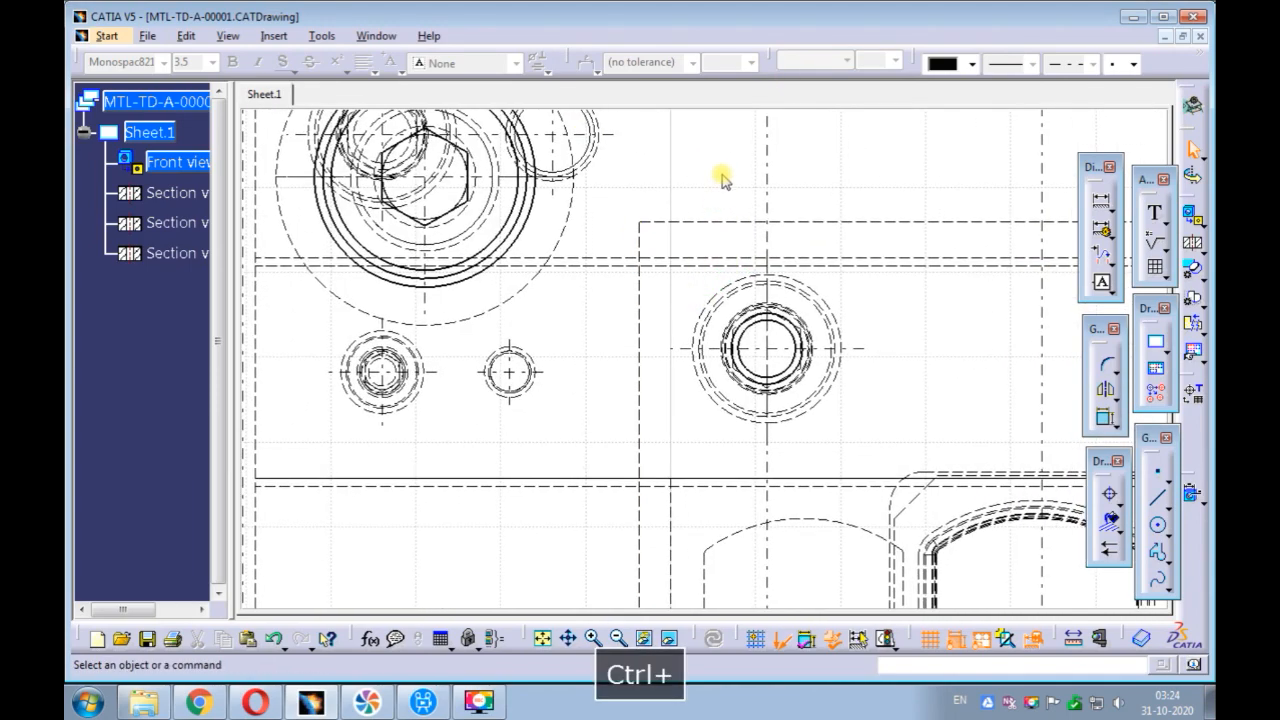
# In section view C-C's properties, turn off hidden lines and fillets and turn on axis and thread display.
pyautogui.moveTo(785, 335)
pyautogui.keyDown('ctrl'); pyautogui.mouseDown(button='middle')
pyautogui.moveTo(814, 243)
pyautogui.moveTo(757, 468)
pyautogui.moveTo(720, 351)
pyautogui.moveTo(700, 406)
pyautogui.moveTo(720, 200)
pyautogui.moveTo(678, 315)
pyautogui.moveTo(677, 189)
pyautogui.moveTo(620, 409)
pyautogui.moveTo(929, 246)
pyautogui.moveTo(571, 371)
pyautogui.moveTo(663, 303)
pyautogui.moveTo(360, 321)
pyautogui.mouseUp(button='middle'); pyautogui.keyUp('ctrl')
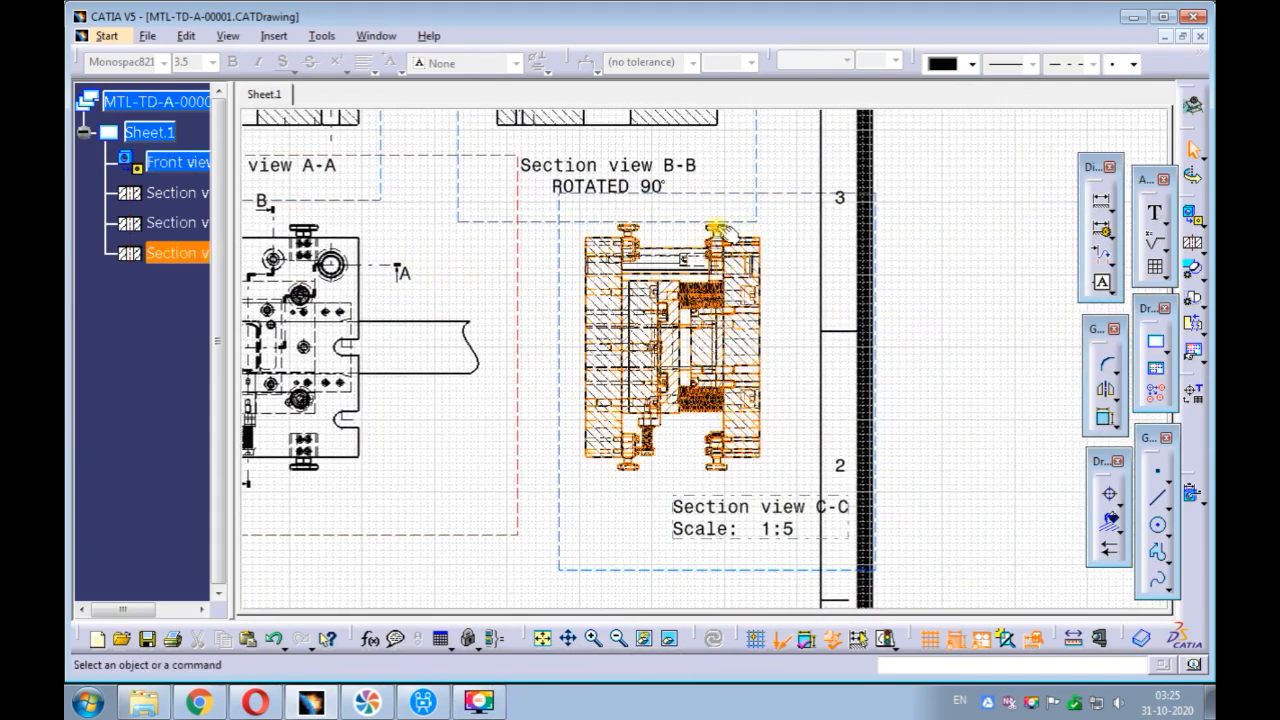
pyautogui.click(797, 193)
pyautogui.rightClick(797, 193)
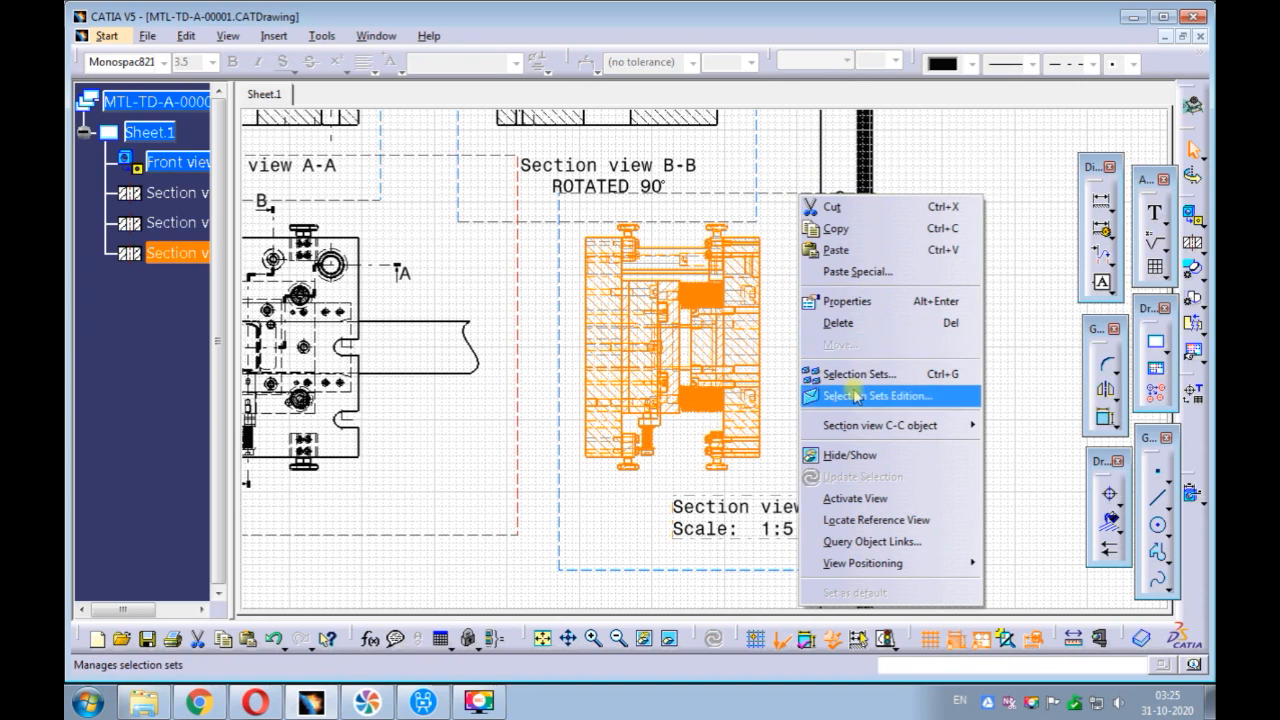
pyautogui.click(840, 323)
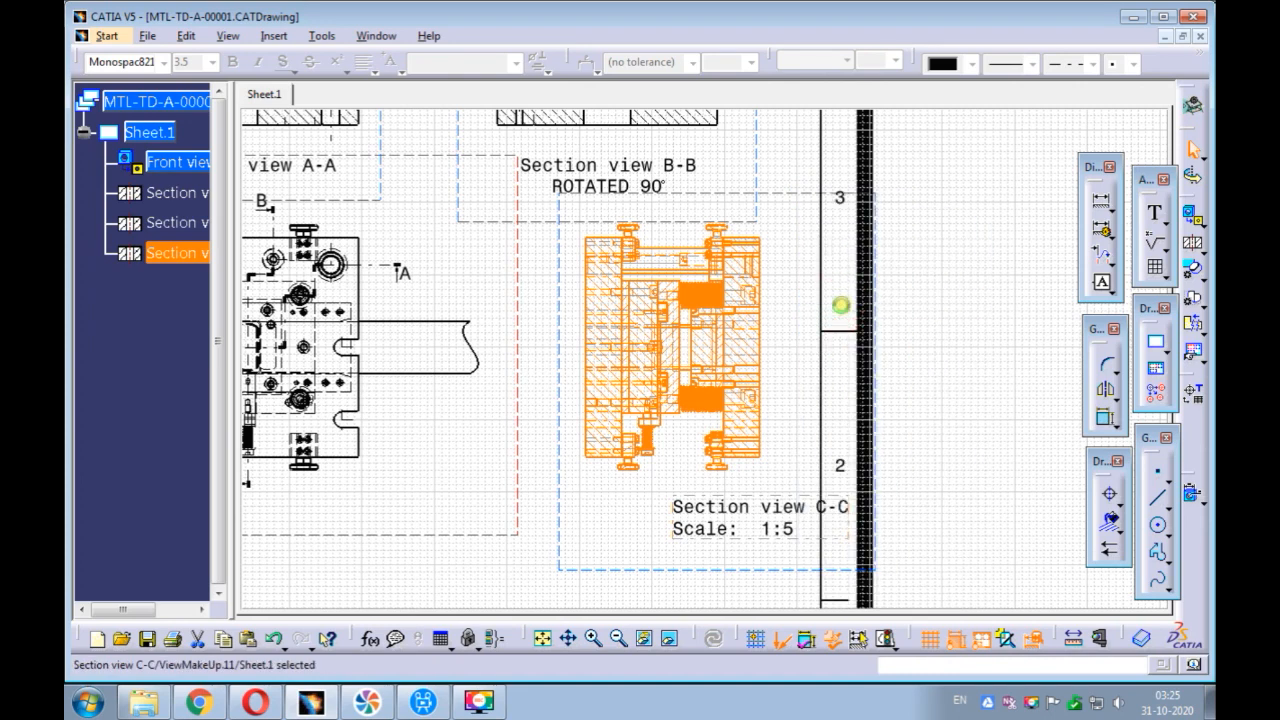
pyautogui.click(721, 341)
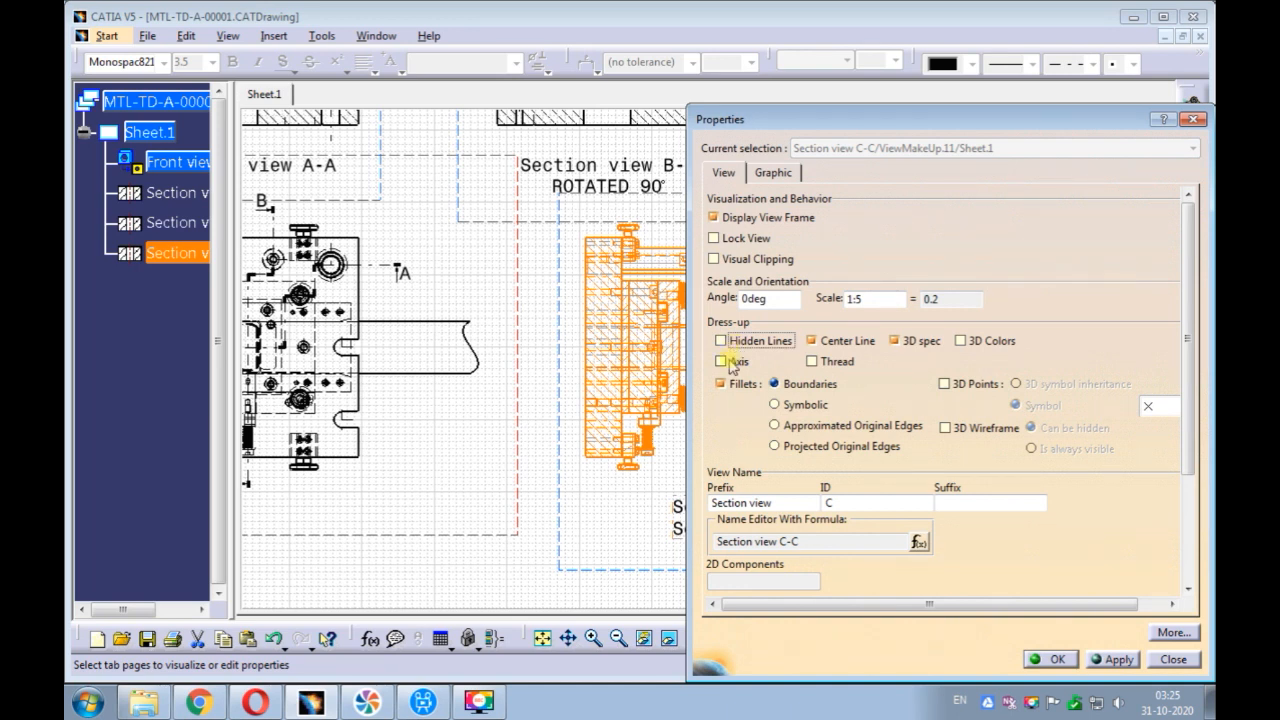
pyautogui.click(722, 383)
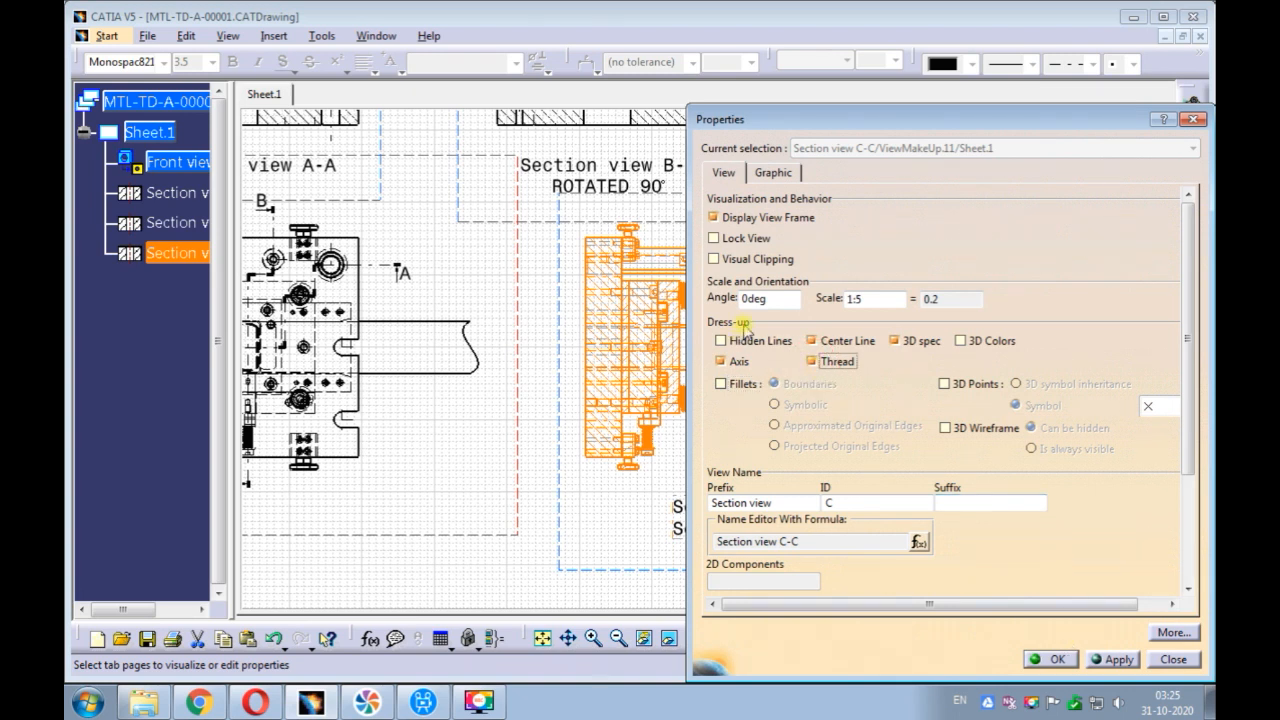
# Rotate section view C-C by 90 degrees so the die stands upright, and apply the property changes.
pyautogui.click(745, 300)
pyautogui.write('0')
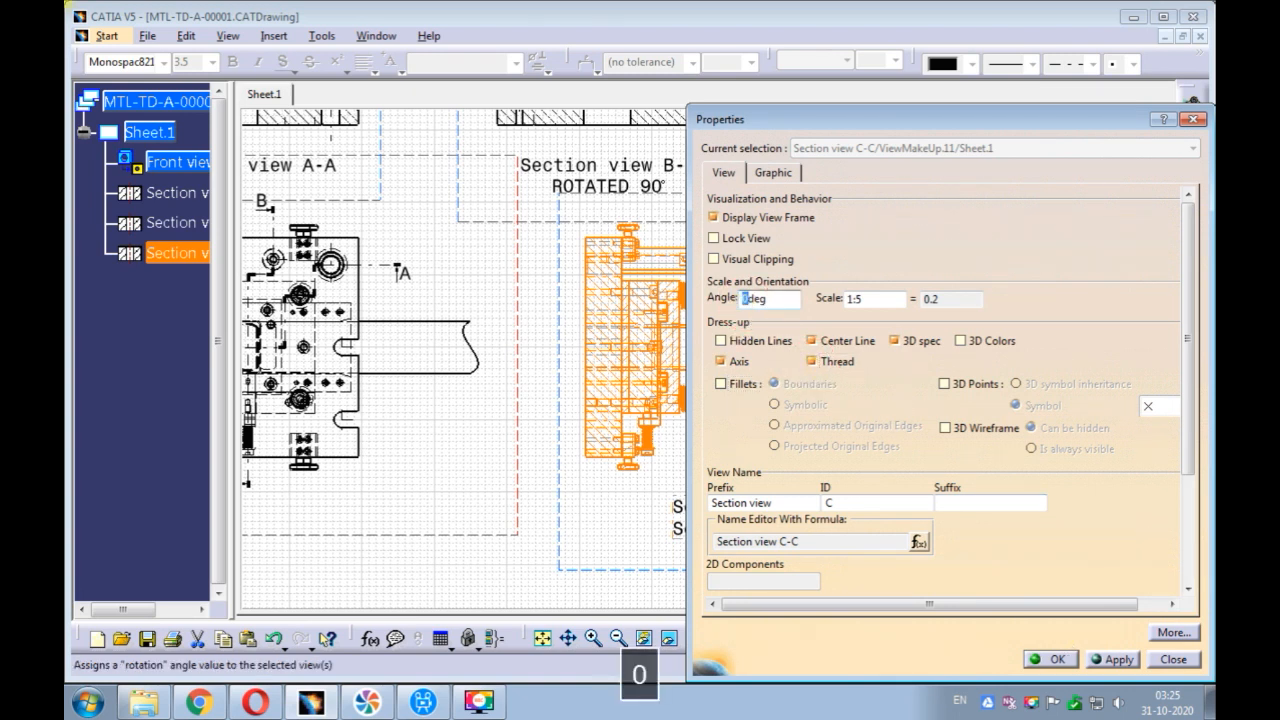
pyautogui.click(1053, 658)
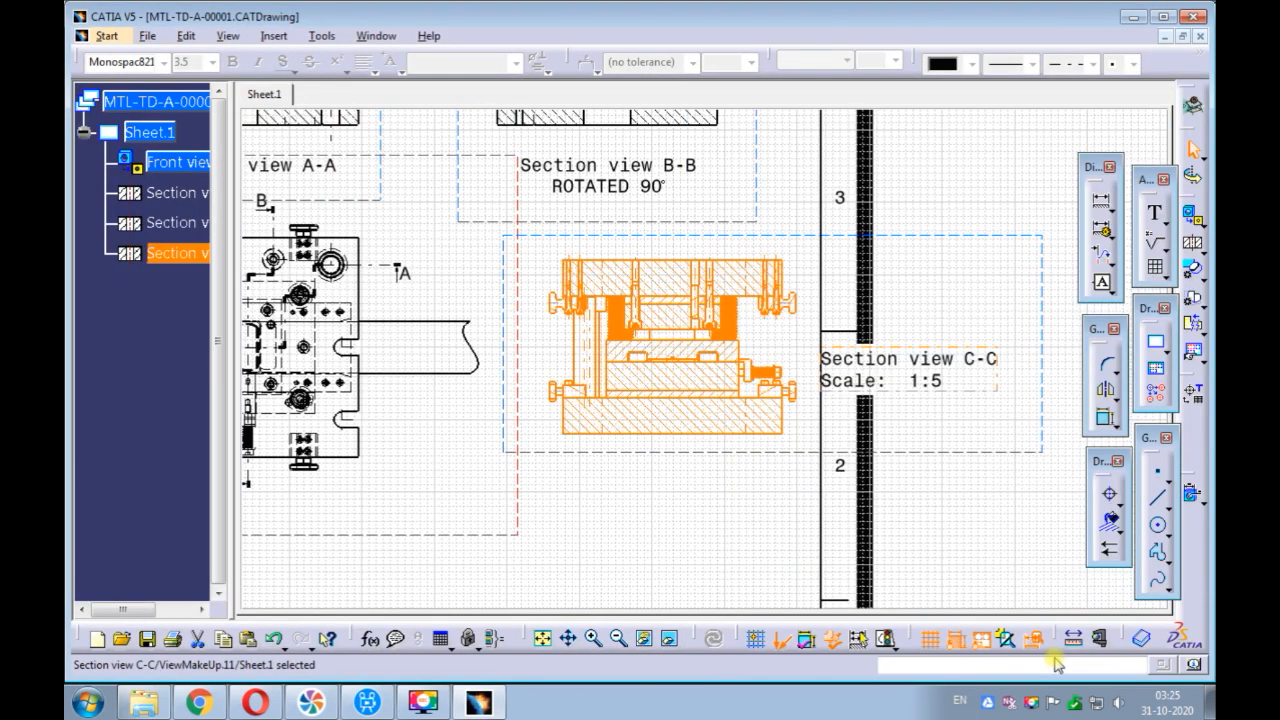
pyautogui.click(740, 525)
# Move the section view C-C label beneath the view and delete its Scale line, keeping only the view name.
pyautogui.click(860, 360)
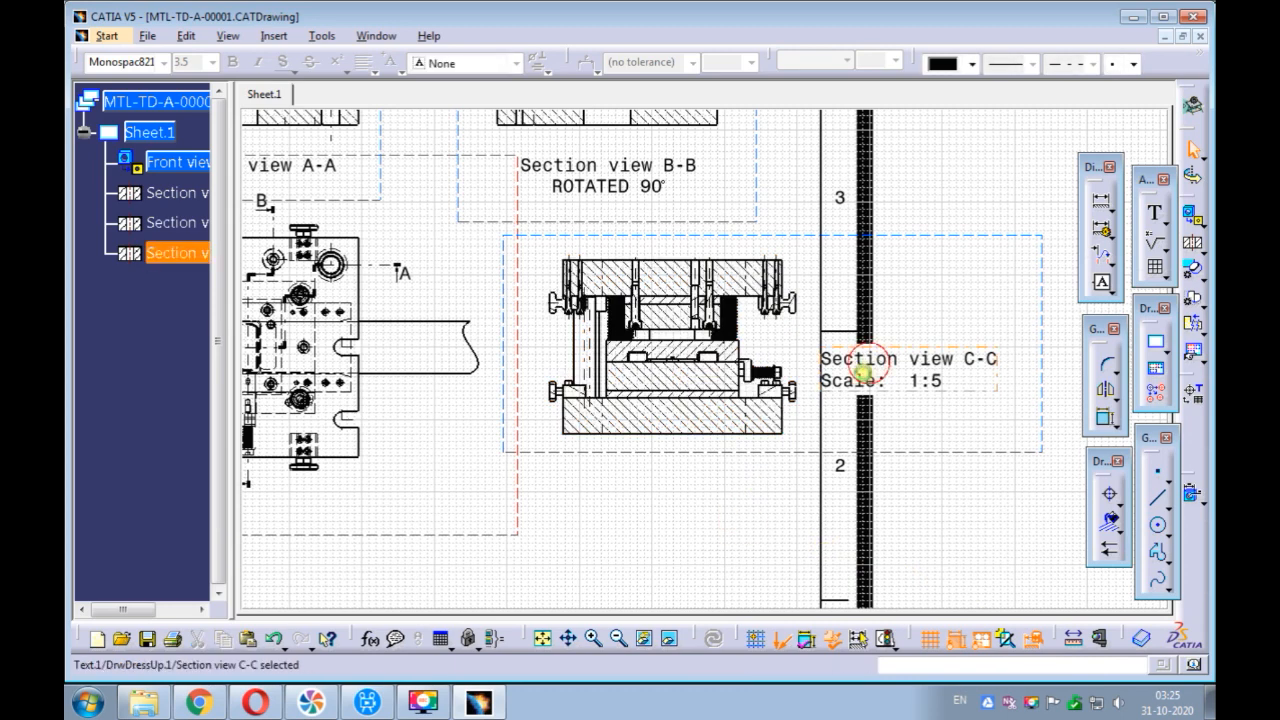
pyautogui.moveTo(718, 475); pyautogui.dragTo(641, 465)
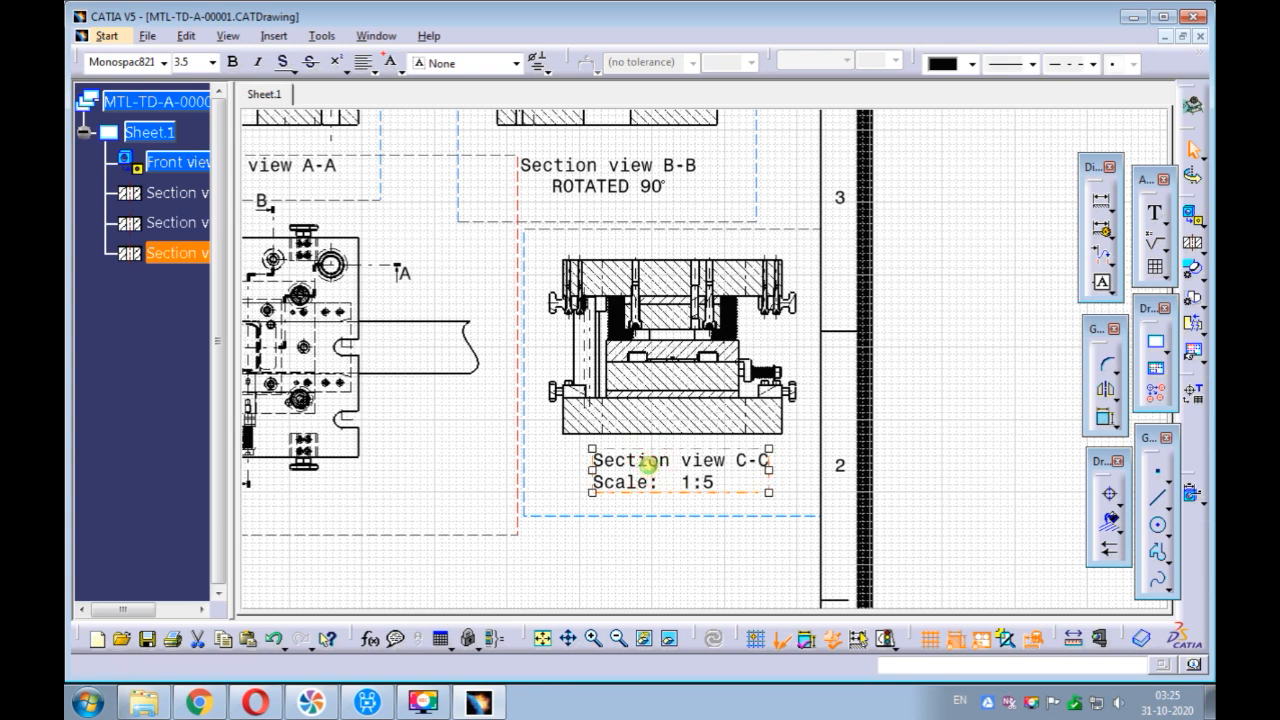
pyautogui.doubleClick(650, 465)
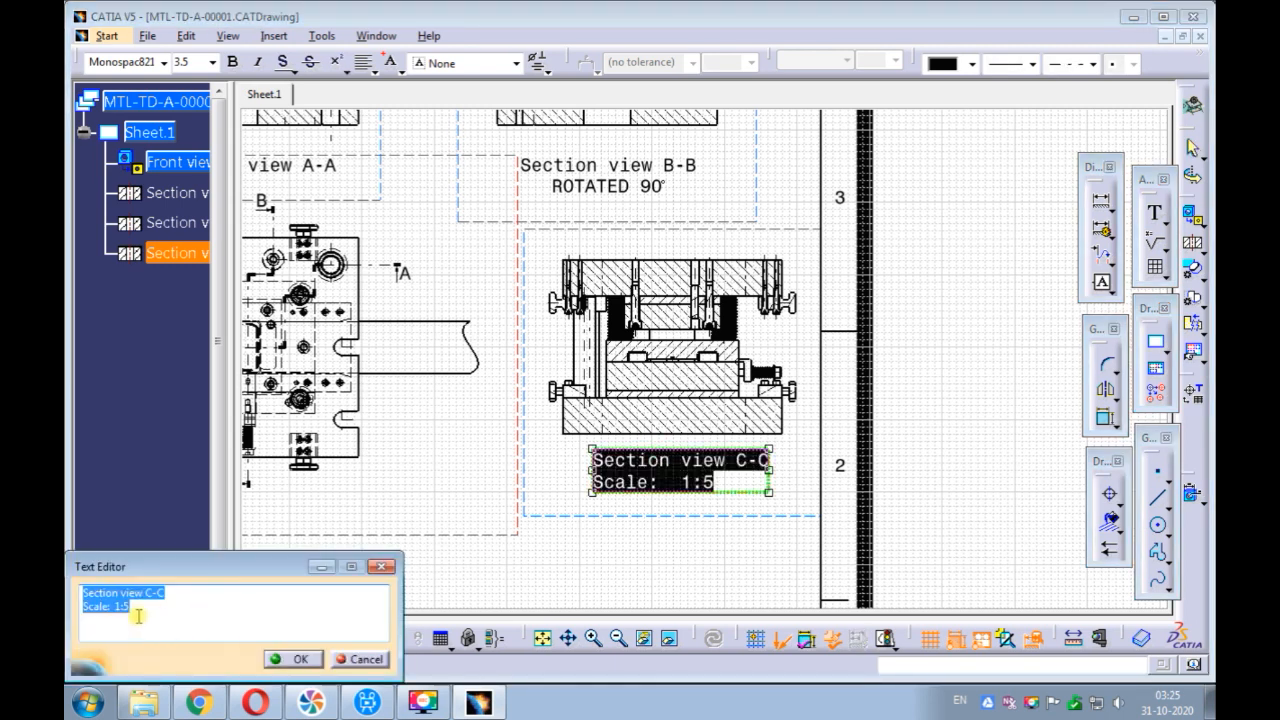
pyautogui.click(141, 617)
pyautogui.press('BackSpace')
pyautogui.press('BackSpace')
pyautogui.press('BackSpace')
pyautogui.press('BackSpace')
pyautogui.press('BackSpace')
pyautogui.press('BackSpace')
pyautogui.press('BackSpace')
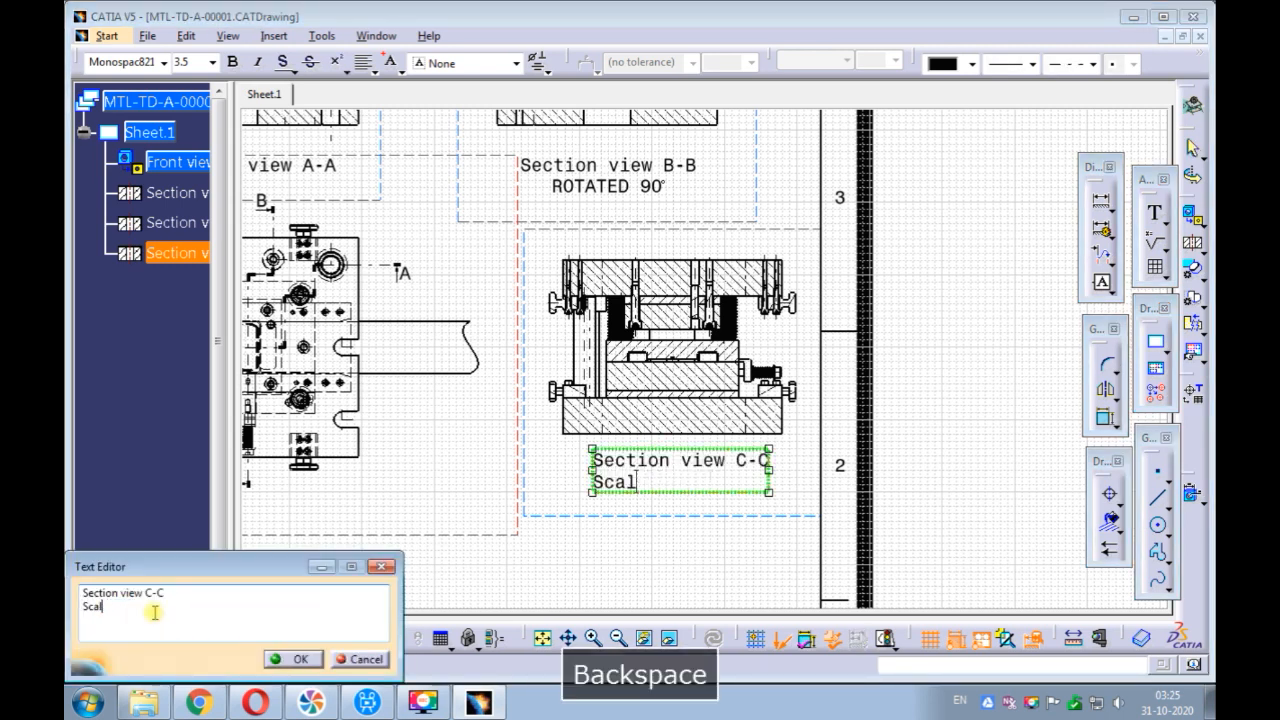
pyautogui.press('BackSpace')
pyautogui.press('BackSpace')
pyautogui.click(292, 658)
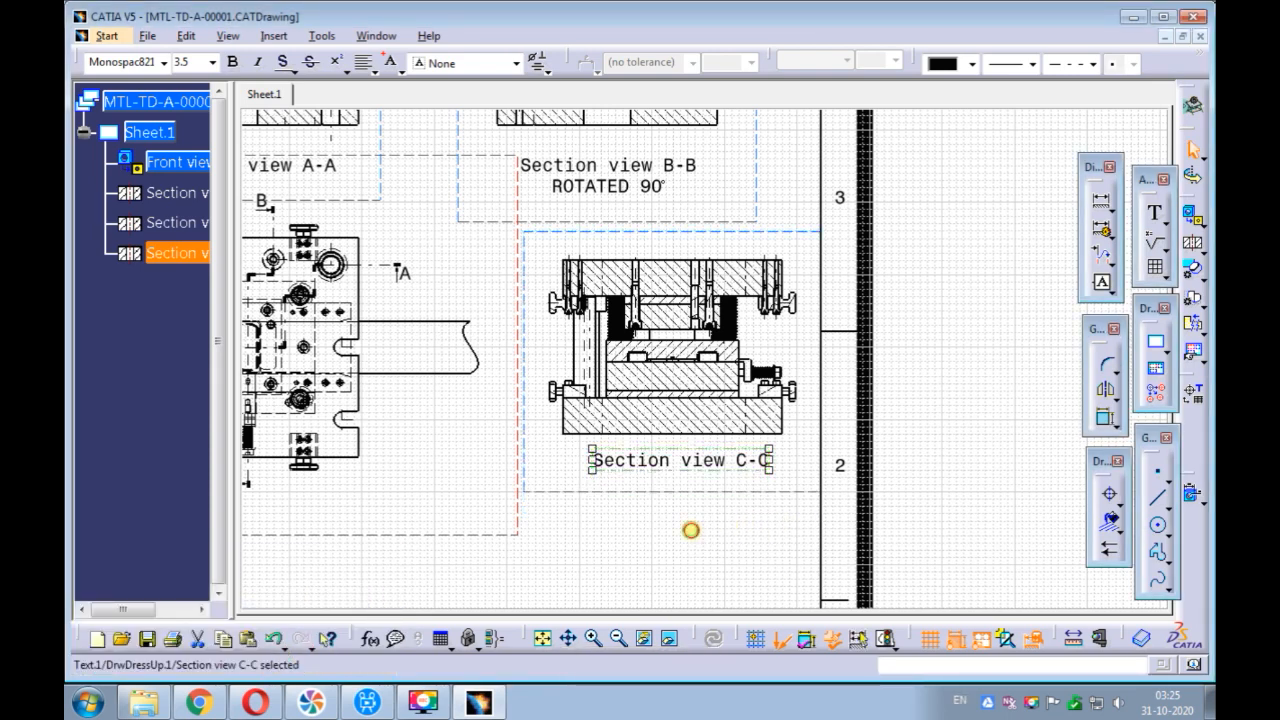
pyautogui.click(691, 532)
# Position section view C-C independently of its reference view and move it outside the drawing frame, to the right of section view B-B.
pyautogui.moveTo(600, 305)
pyautogui.keyDown('ctrl'); pyautogui.mouseDown(button='middle')
pyautogui.moveTo(563, 223)
pyautogui.moveTo(560, 160)
pyautogui.moveTo(597, 297)
pyautogui.moveTo(616, 194)
pyautogui.moveTo(586, 289)
pyautogui.moveTo(656, 368)
pyautogui.moveTo(543, 252)
pyautogui.moveTo(545, 281)
pyautogui.moveTo(537, 256)
pyautogui.moveTo(505, 325)
pyautogui.mouseUp(button='middle'); pyautogui.keyUp('ctrl')
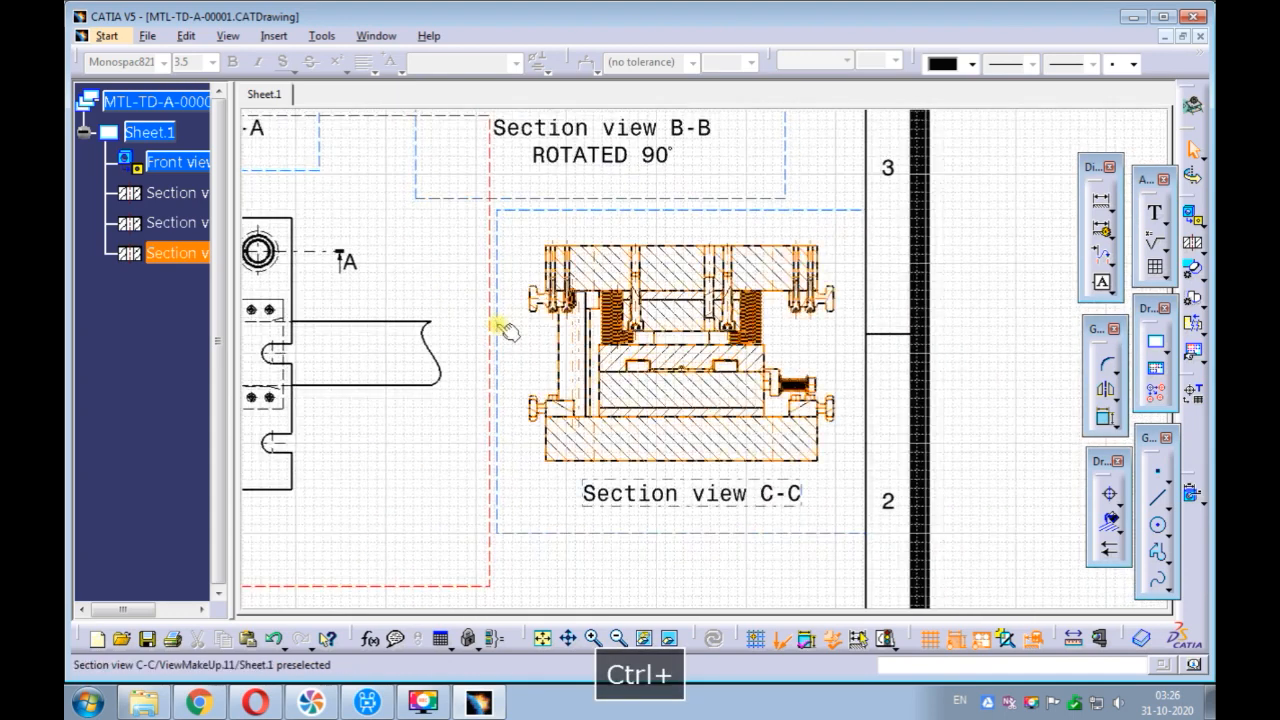
pyautogui.rightClick(524, 209)
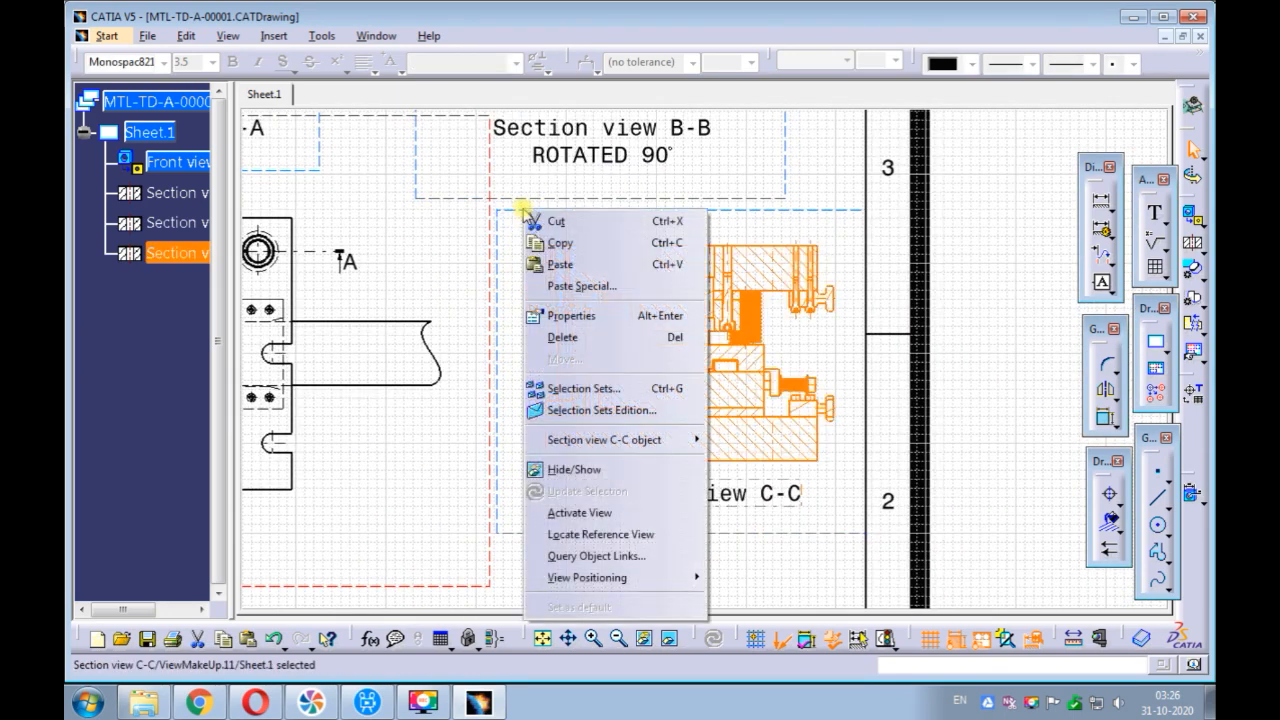
pyautogui.moveTo(609, 580)
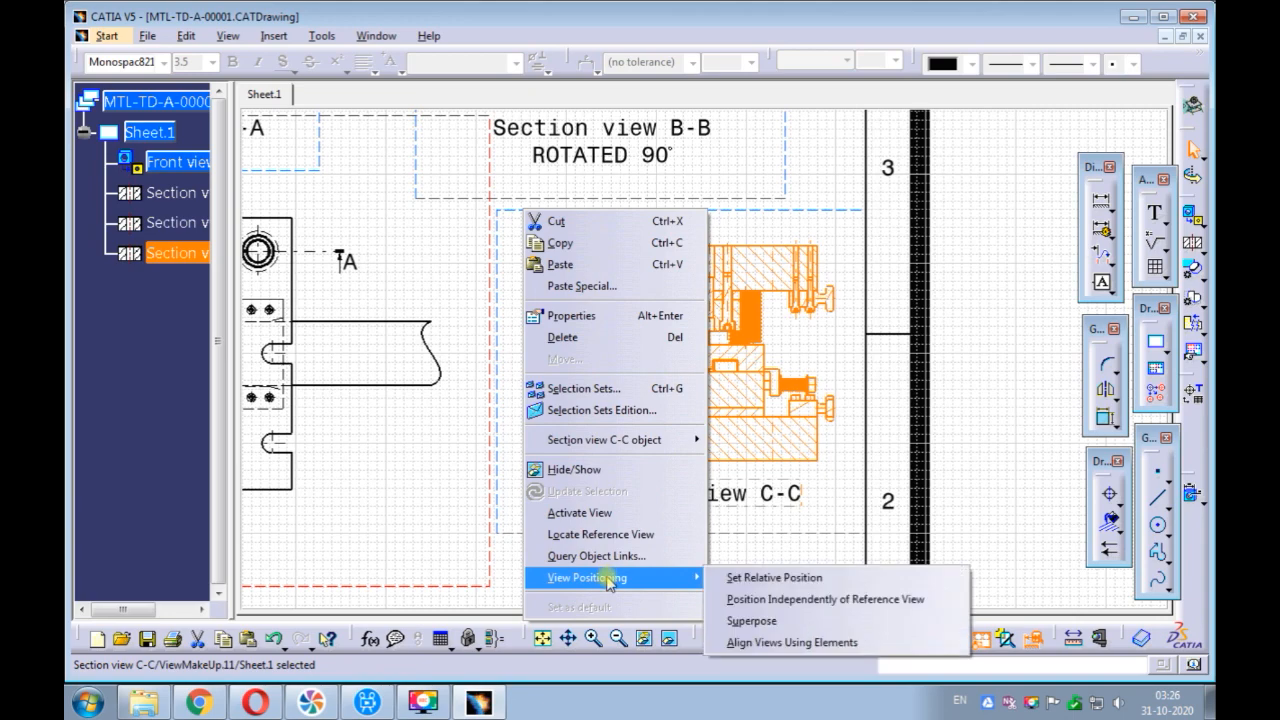
pyautogui.click(762, 600)
pyautogui.moveTo(670, 342)
pyautogui.keyDown('ctrl'); pyautogui.mouseDown(button='middle')
pyautogui.moveTo(620, 406)
pyautogui.moveTo(598, 545)
pyautogui.mouseUp(button='middle'); pyautogui.keyUp('ctrl')
pyautogui.moveTo(577, 388); pyautogui.dragTo(446, 533, button='middle')
pyautogui.moveTo(626, 420); pyautogui.dragTo(870, 222)
# Overload section view C-C's properties, adding the two upper-left clamp block screws and the left punch screw to the element list.
pyautogui.moveTo(806, 229)
pyautogui.keyDown('ctrl'); pyautogui.mouseDown(button='middle')
pyautogui.moveTo(800, 180)
pyautogui.moveTo(606, 286)
pyautogui.moveTo(660, 230)
pyautogui.mouseUp(button='middle'); pyautogui.keyUp('ctrl')
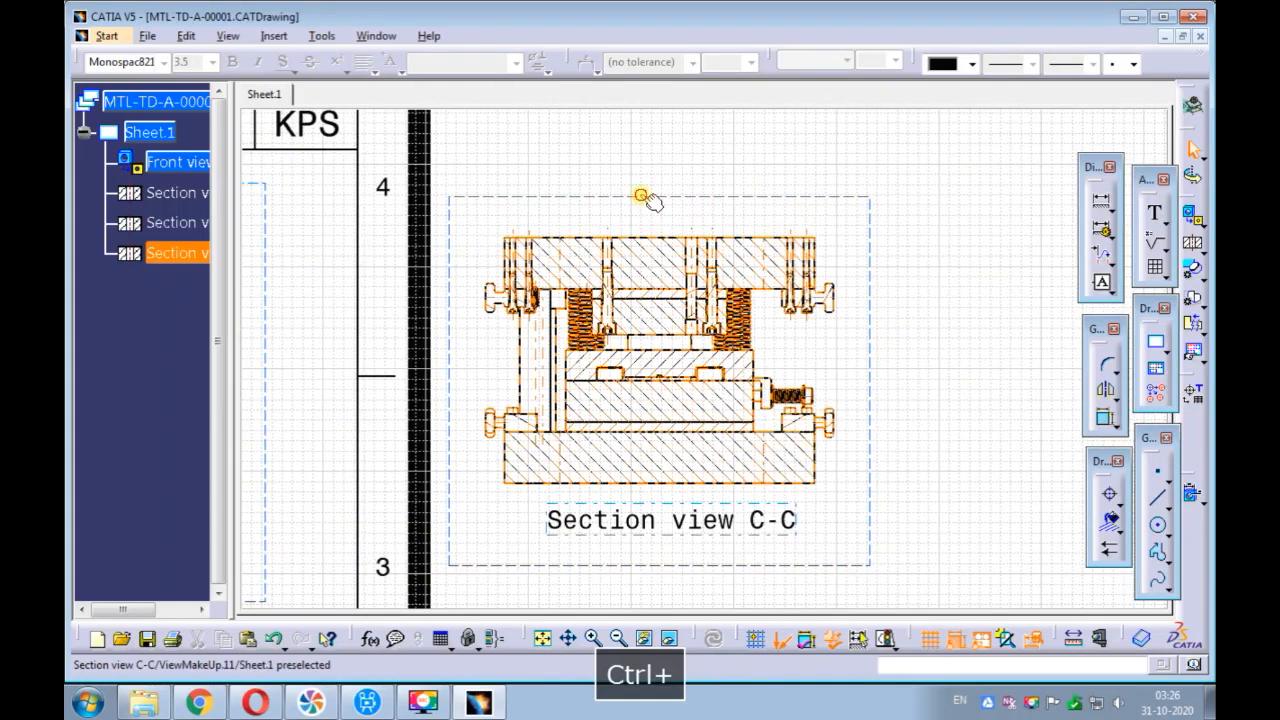
pyautogui.click(645, 199)
pyautogui.rightClick(643, 197)
pyautogui.moveTo(722, 426)
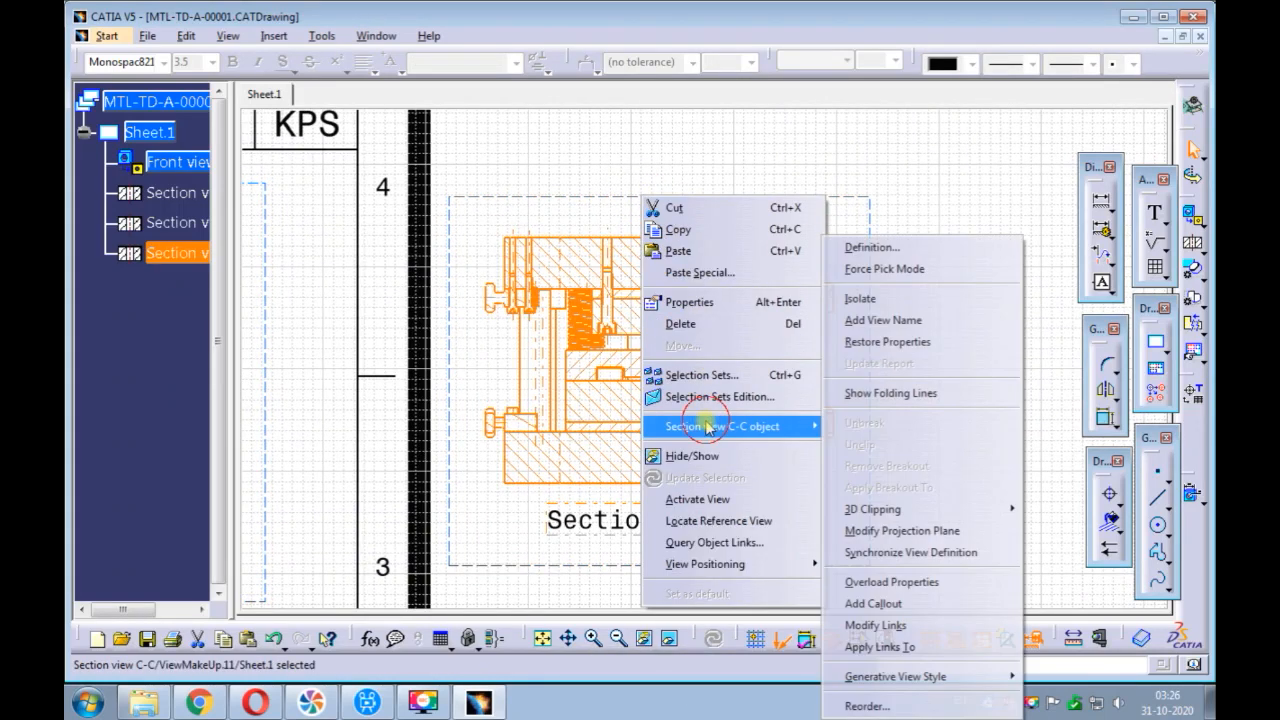
pyautogui.click(887, 580)
pyautogui.keyDown('ctrl'); pyautogui.moveTo(508, 220); pyautogui.dragTo(528, 123, button='middle'); pyautogui.keyUp('ctrl')
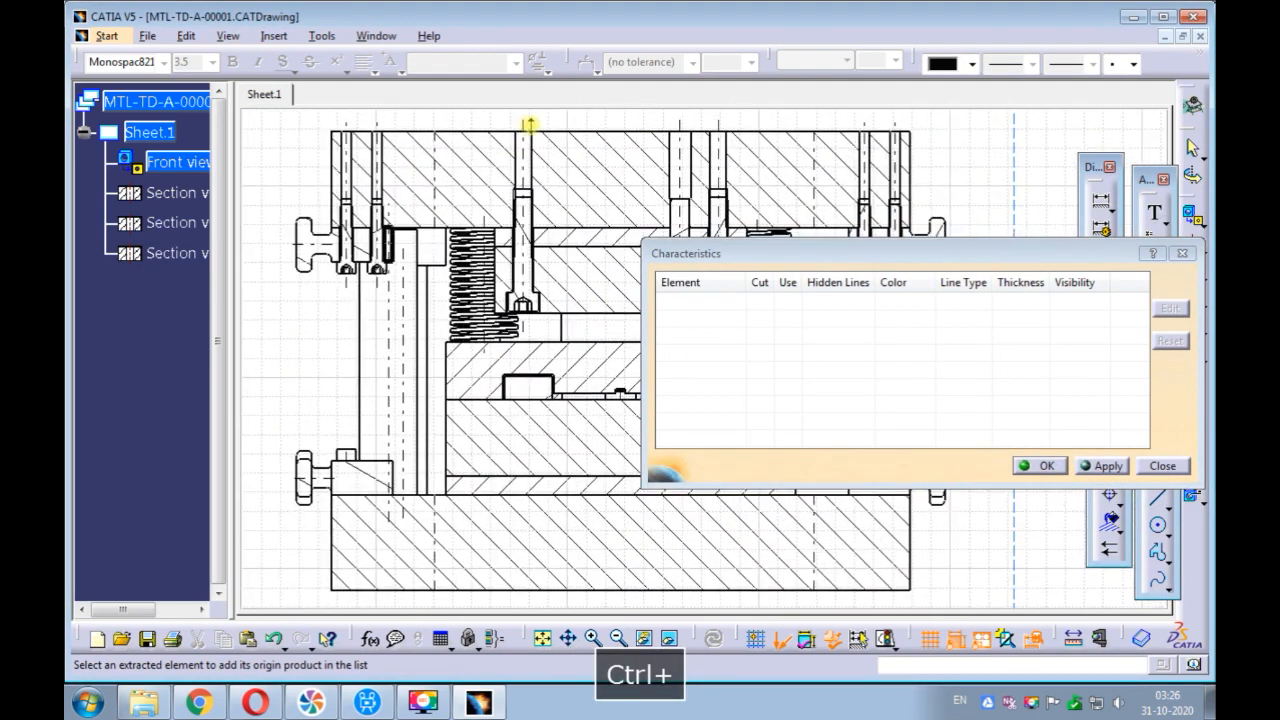
pyautogui.click(350, 268)
pyautogui.click(380, 272)
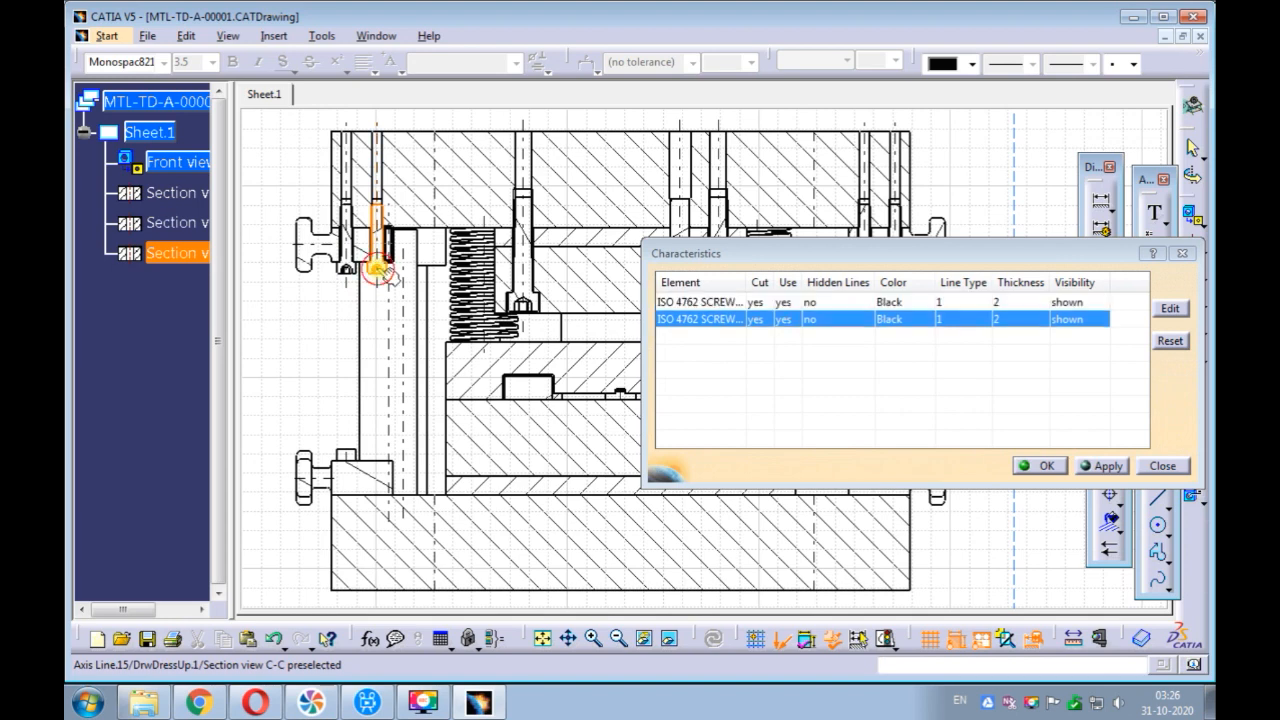
pyautogui.click(520, 300)
# Add the ISO 2338 dowel pin and the punch screw beside it to the list of overloaded elements.
pyautogui.moveTo(521, 228)
pyautogui.mouseDown(button='middle')
pyautogui.moveTo(347, 251)
pyautogui.moveTo(304, 276)
pyautogui.mouseUp(button='middle')
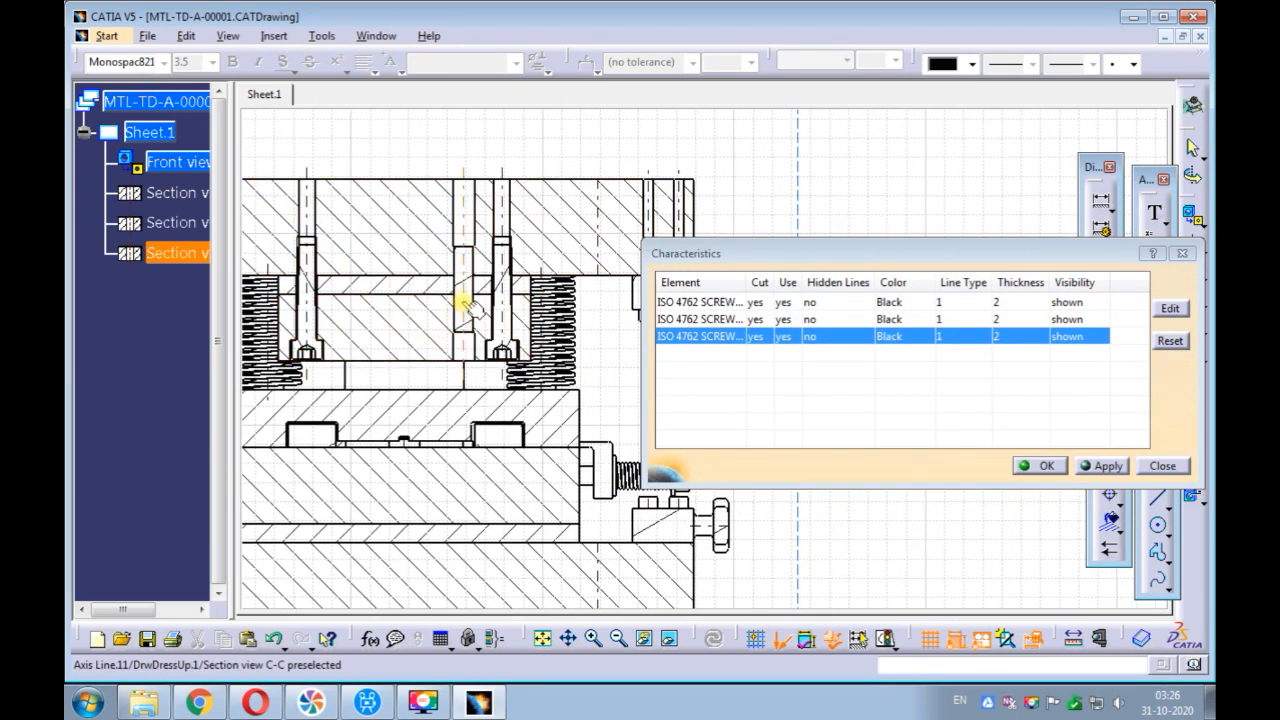
pyautogui.keyDown('ctrl'); pyautogui.moveTo(455, 232); pyautogui.dragTo(446, 167, button='middle'); pyautogui.keyUp('ctrl')
pyautogui.moveTo(374, 218)
pyautogui.mouseDown(button='middle')
pyautogui.moveTo(528, 343)
pyautogui.moveTo(500, 229)
pyautogui.mouseUp(button='middle')
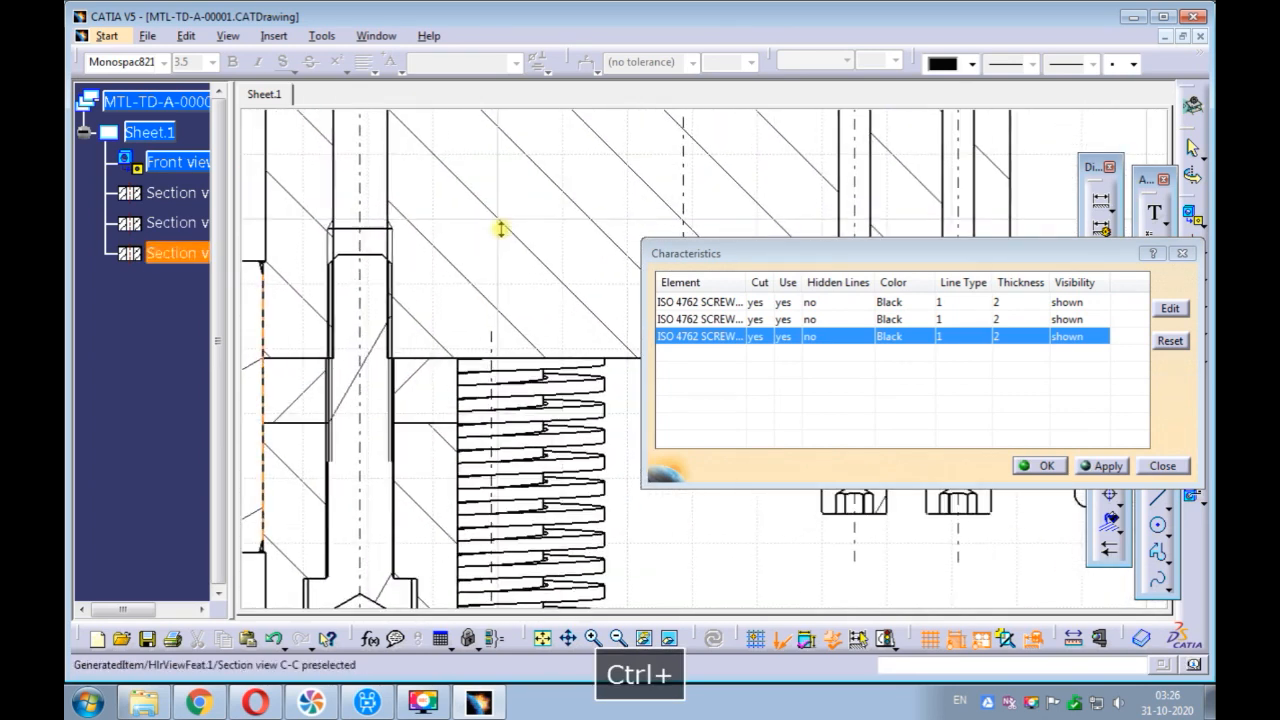
pyautogui.moveTo(357, 265); pyautogui.dragTo(528, 263, button='middle')
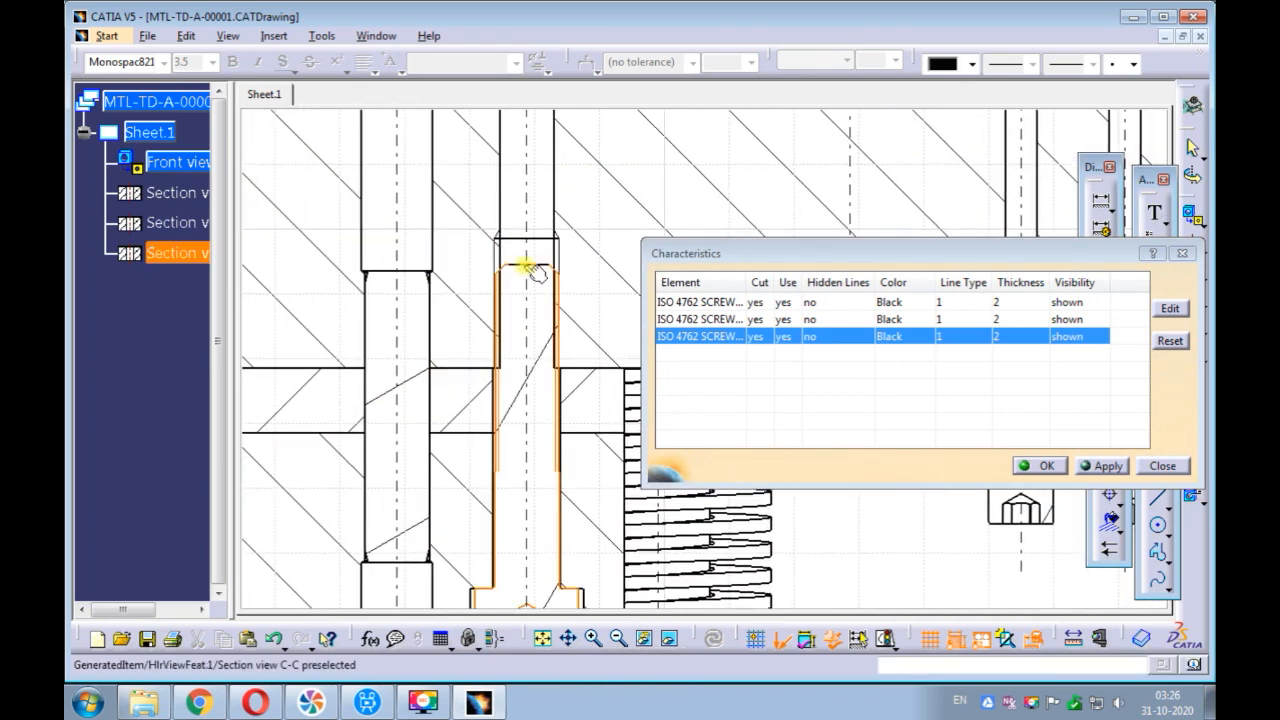
pyautogui.click(418, 279)
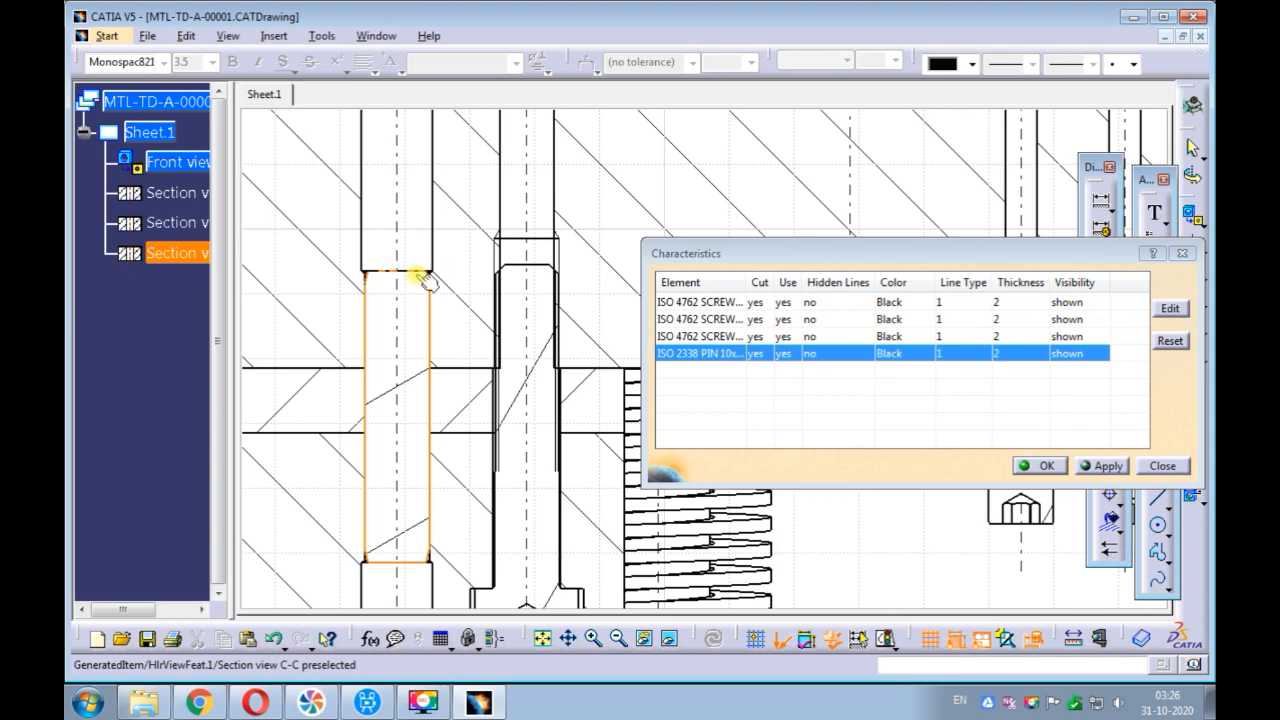
pyautogui.moveTo(502, 367); pyautogui.dragTo(469, 257, button='middle')
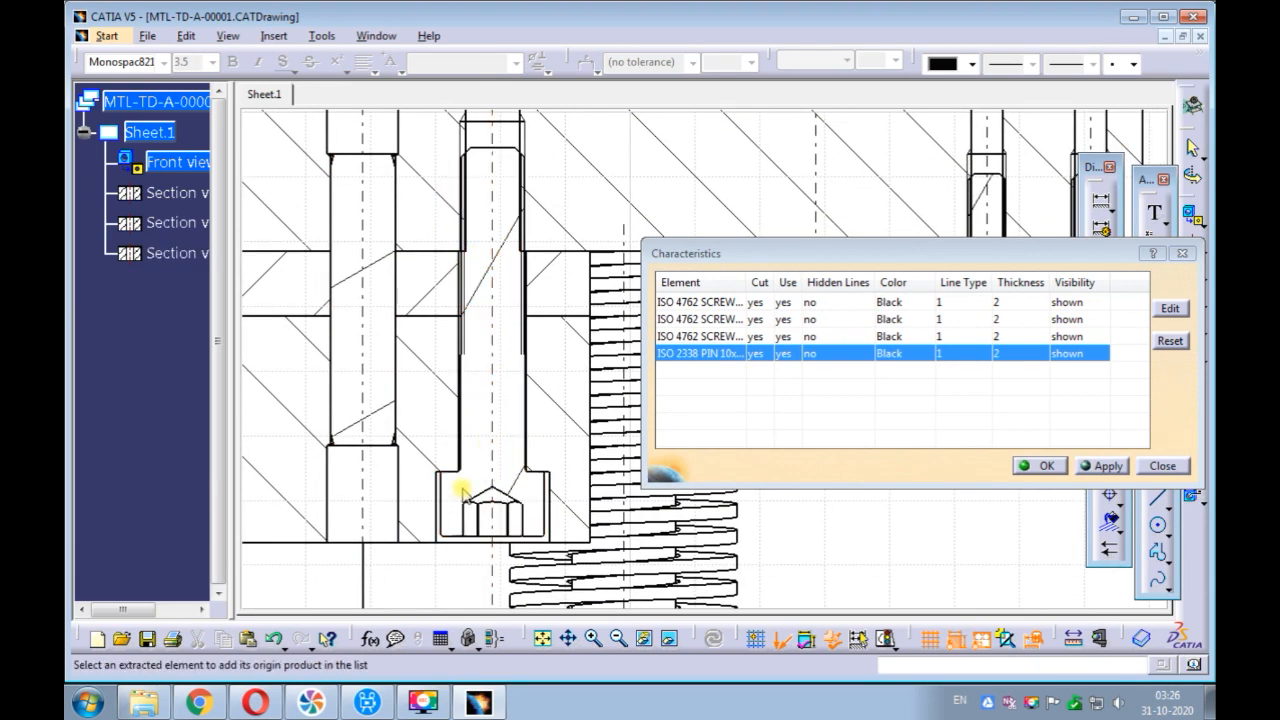
pyautogui.click(481, 510)
# Add the two socket screws of the upper-right clamp block to the list of overloaded elements.
pyautogui.moveTo(478, 508)
pyautogui.keyDown('ctrl'); pyautogui.mouseDown(button='middle')
pyautogui.moveTo(443, 420)
pyautogui.moveTo(457, 354)
pyautogui.moveTo(390, 320)
pyautogui.mouseUp(button='middle'); pyautogui.keyUp('ctrl')
pyautogui.moveTo(482, 326); pyautogui.dragTo(409, 366, button='middle')
pyautogui.moveTo(510, 310); pyautogui.dragTo(370, 360, button='middle')
pyautogui.keyDown('ctrl'); pyautogui.moveTo(486, 350); pyautogui.dragTo(491, 230, button='middle'); pyautogui.keyUp('ctrl')
pyautogui.moveTo(466, 293); pyautogui.dragTo(614, 265, button='middle')
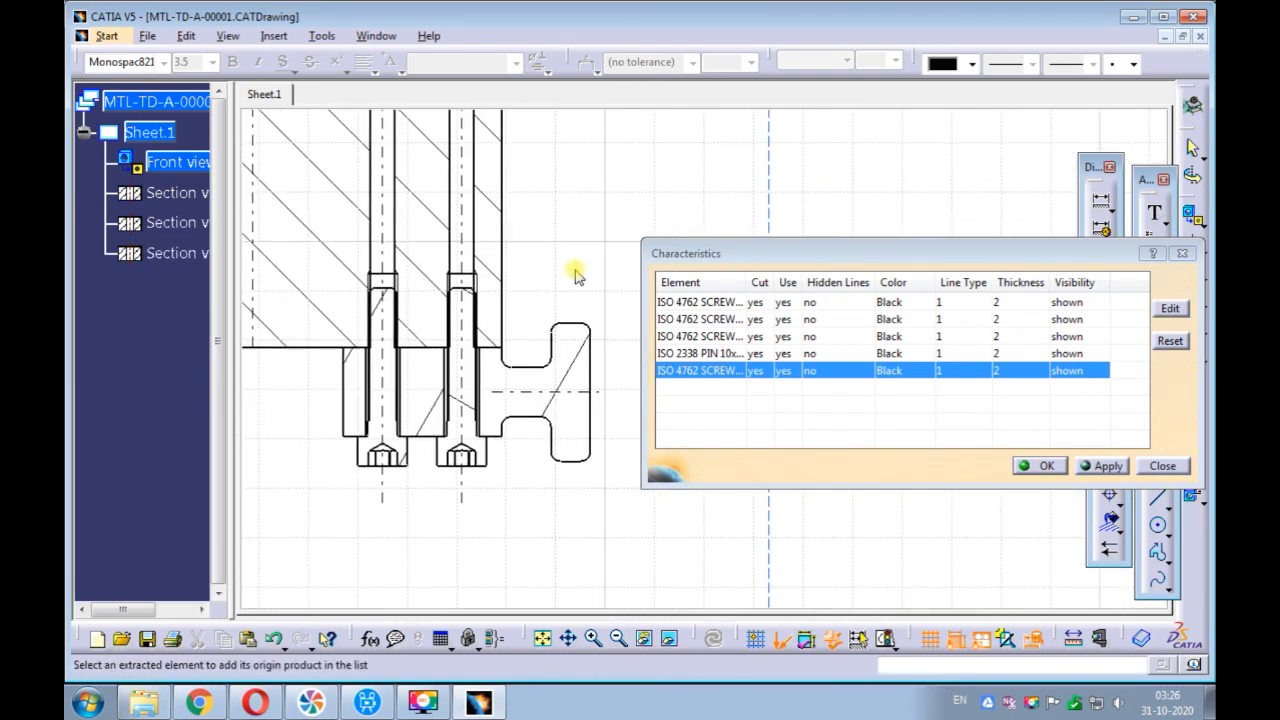
pyautogui.click(415, 471)
pyautogui.click(450, 450)
# Turn off Cut in section views for all listed screws and the pin, and apply it to section view C-C.
pyautogui.moveTo(443, 449)
pyautogui.keyDown('ctrl'); pyautogui.mouseDown(button='middle')
pyautogui.moveTo(471, 343)
pyautogui.moveTo(470, 404)
pyautogui.moveTo(476, 364)
pyautogui.moveTo(519, 340)
pyautogui.mouseUp(button='middle'); pyautogui.keyUp('ctrl')
pyautogui.keyDown('ctrl'); pyautogui.moveTo(441, 332); pyautogui.dragTo(438, 345, button='middle'); pyautogui.keyUp('ctrl')
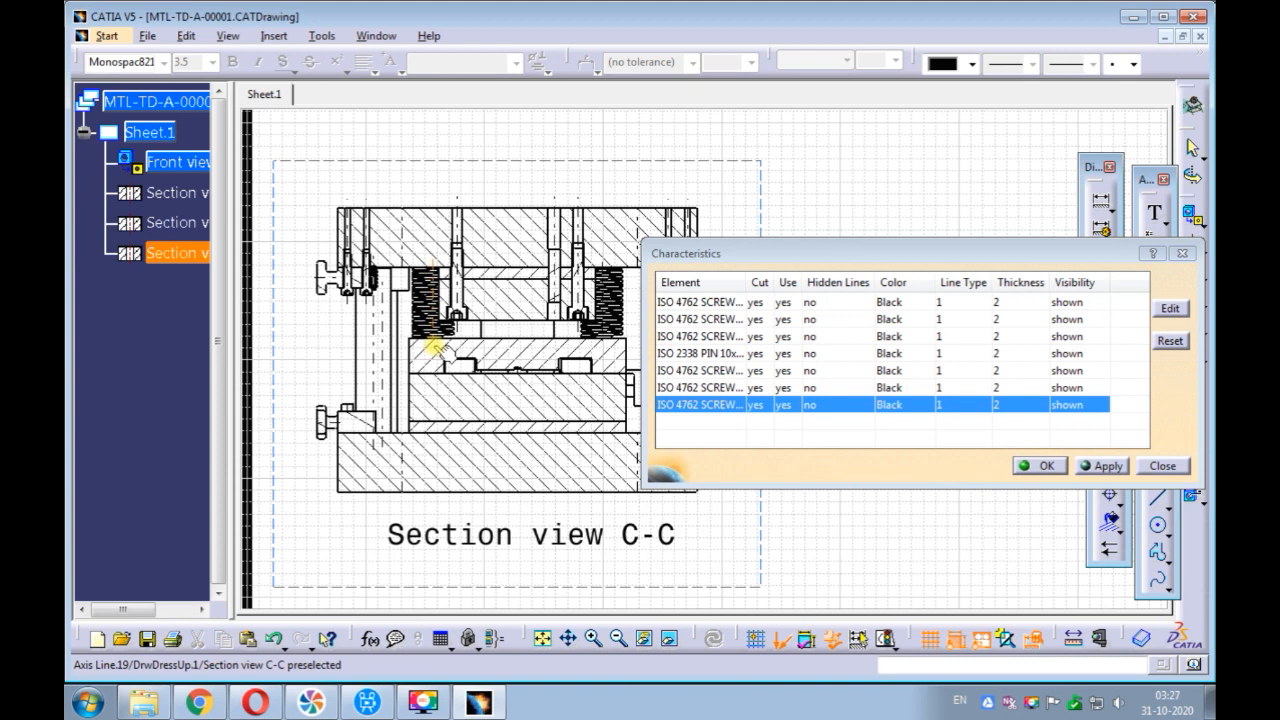
pyautogui.click(700, 303)
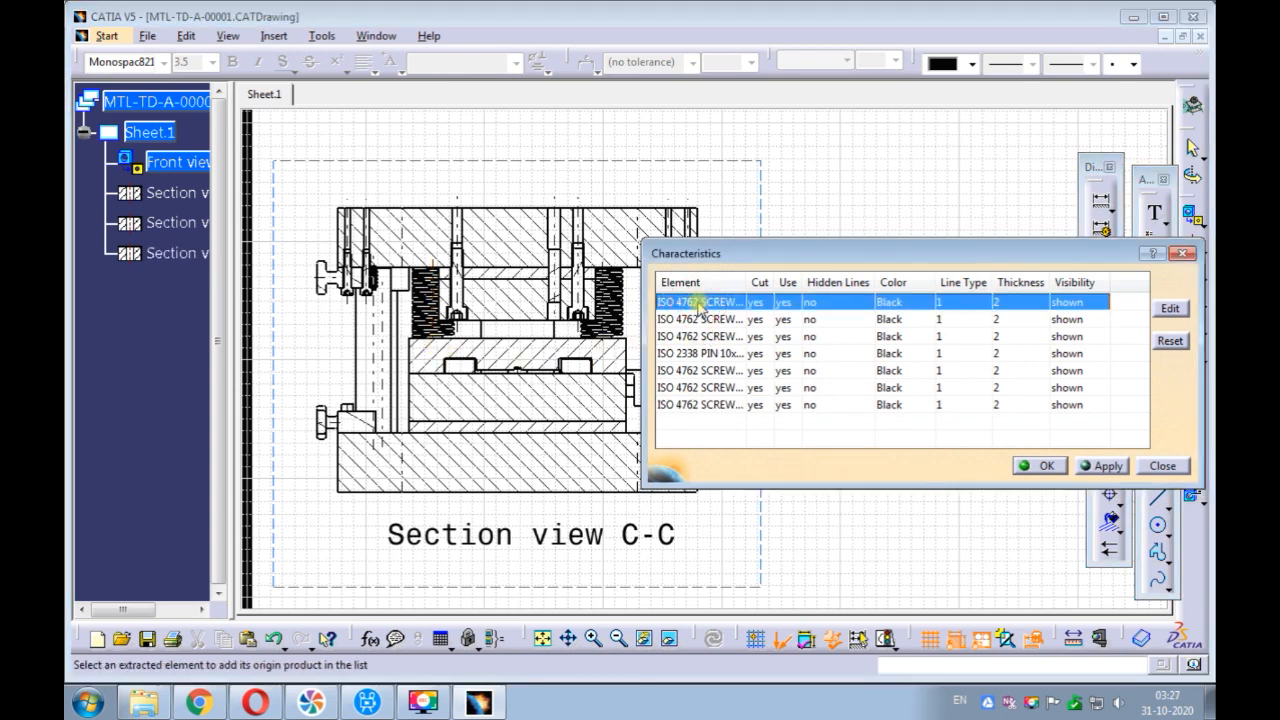
pyautogui.keyDown('shift'); pyautogui.click(718, 405); pyautogui.keyUp('shift')
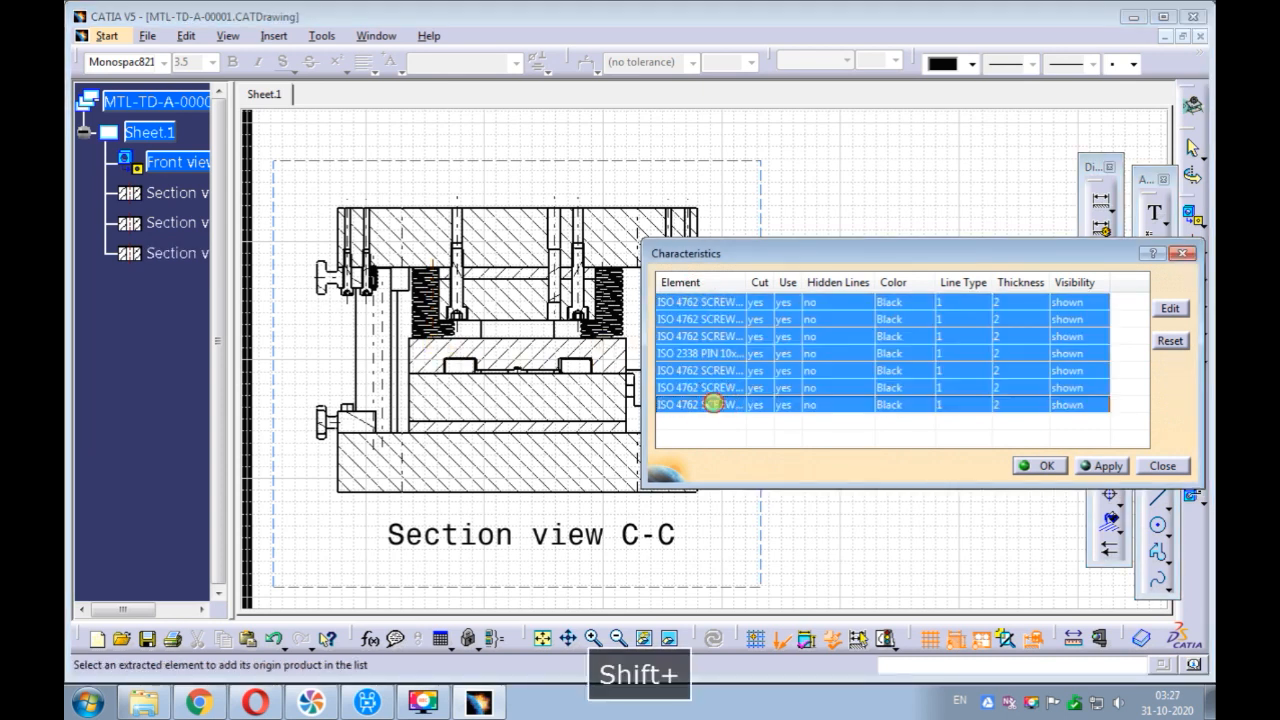
pyautogui.click(1168, 309)
pyautogui.click(906, 501)
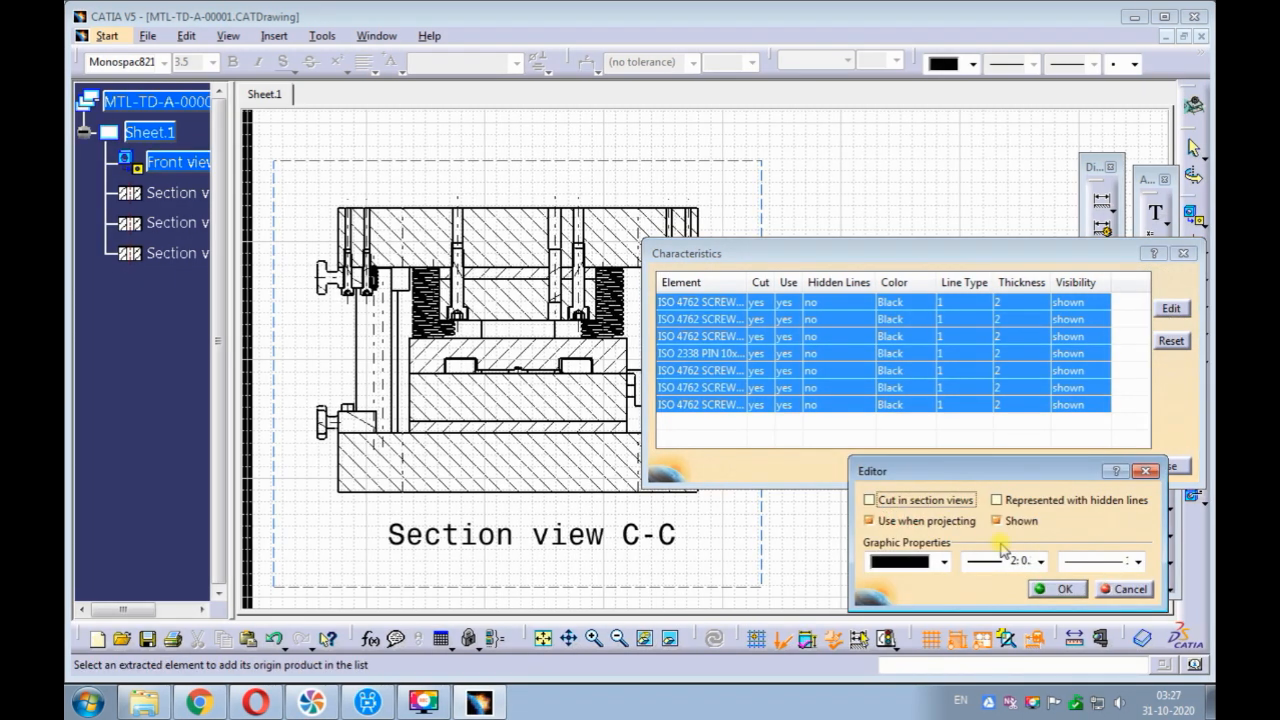
pyautogui.click(1041, 589)
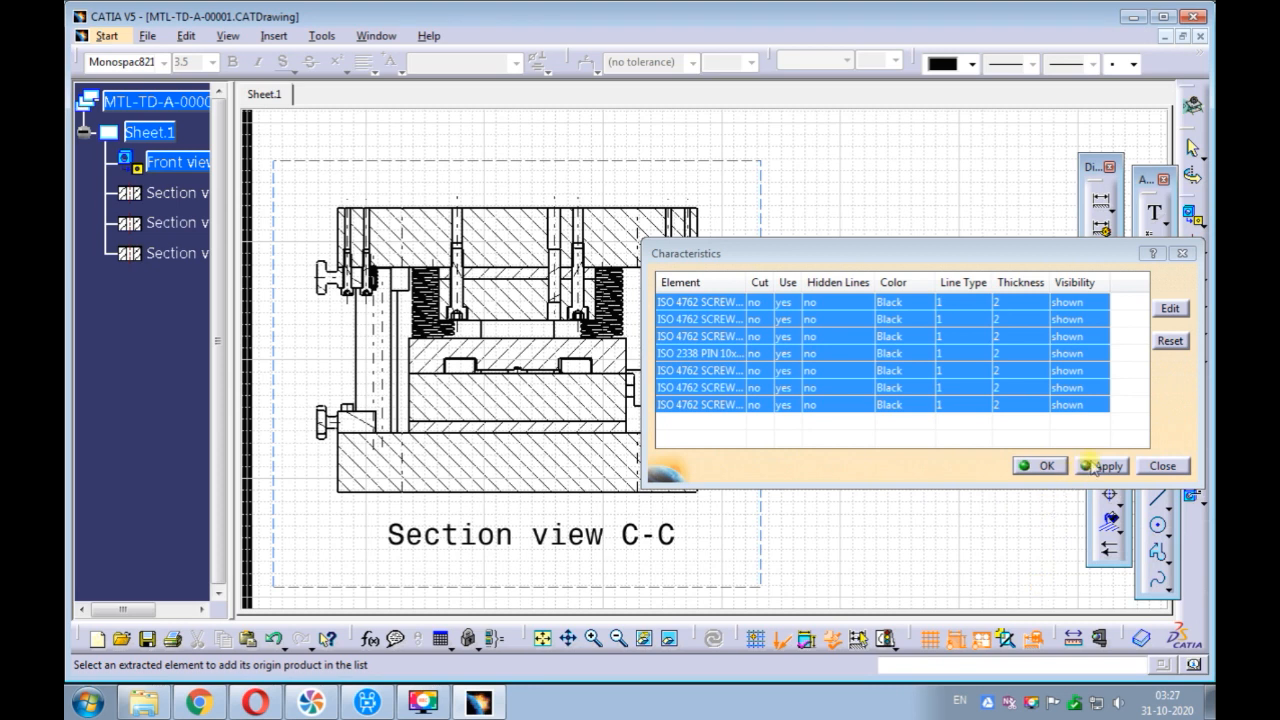
pyautogui.click(1062, 467)
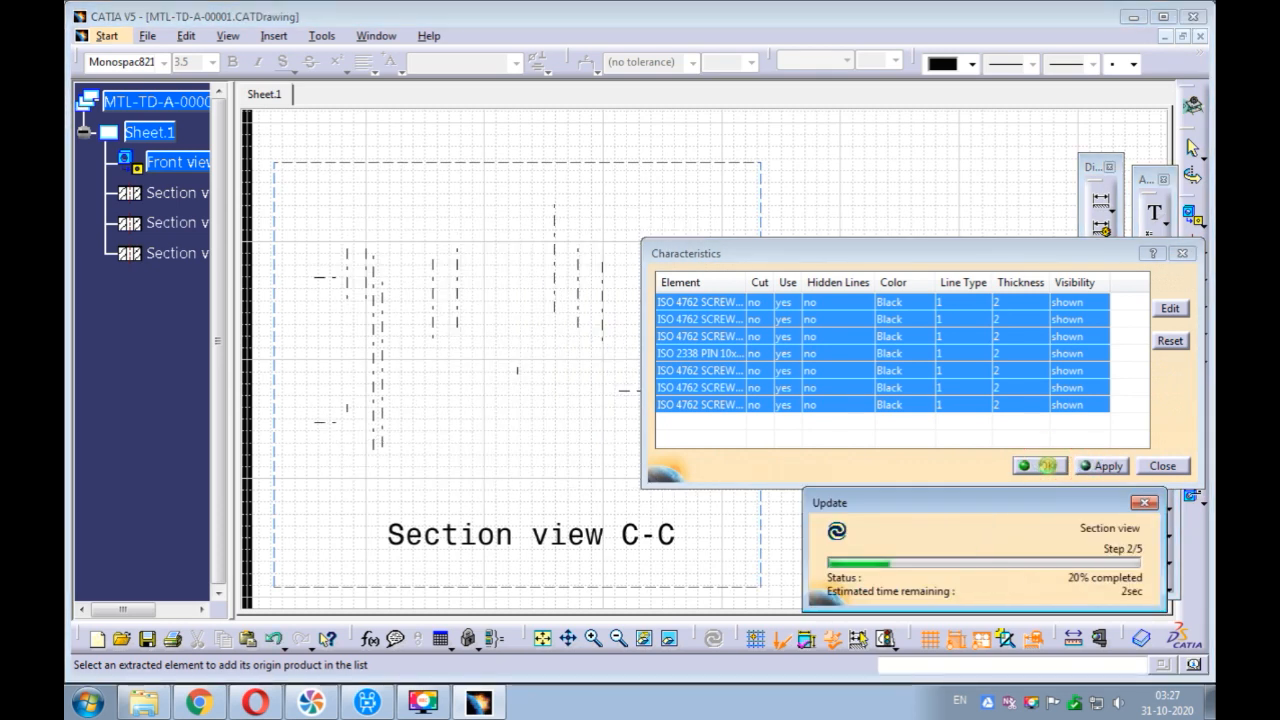
# Open the C-C section callout's profile in the front view for editing and unfix its lowest vertical line.
pyautogui.moveTo(815, 428); pyautogui.dragTo(922, 432, button='middle')
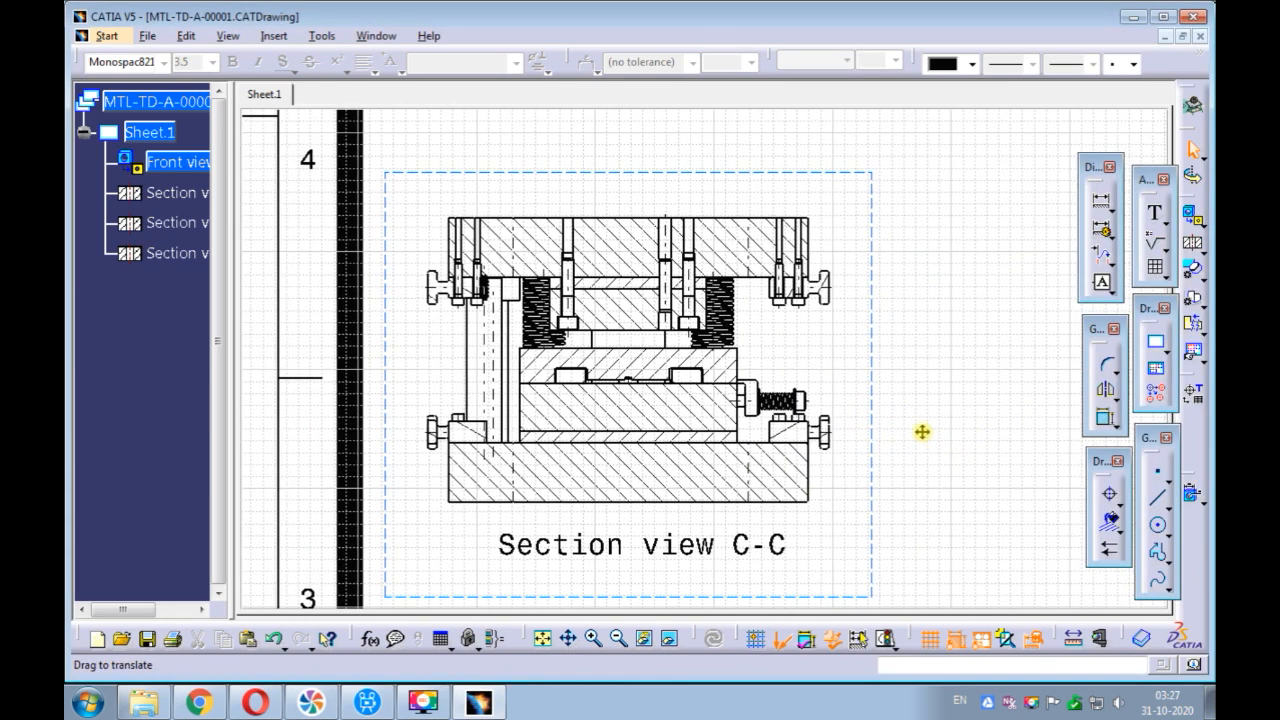
pyautogui.moveTo(513, 289)
pyautogui.mouseDown(button='middle')
pyautogui.moveTo(687, 392)
pyautogui.moveTo(660, 250)
pyautogui.moveTo(684, 203)
pyautogui.moveTo(630, 447)
pyautogui.moveTo(531, 446)
pyautogui.moveTo(537, 380)
pyautogui.moveTo(651, 334)
pyautogui.moveTo(638, 186)
pyautogui.mouseUp(button='middle')
pyautogui.moveTo(549, 386)
pyautogui.mouseDown(button='middle')
pyautogui.moveTo(600, 249)
pyautogui.moveTo(530, 280)
pyautogui.mouseUp(button='middle')
pyautogui.moveTo(470, 394)
pyautogui.mouseDown(button='middle')
pyautogui.moveTo(594, 316)
pyautogui.moveTo(537, 286)
pyautogui.moveTo(586, 297)
pyautogui.moveTo(583, 275)
pyautogui.mouseUp(button='middle')
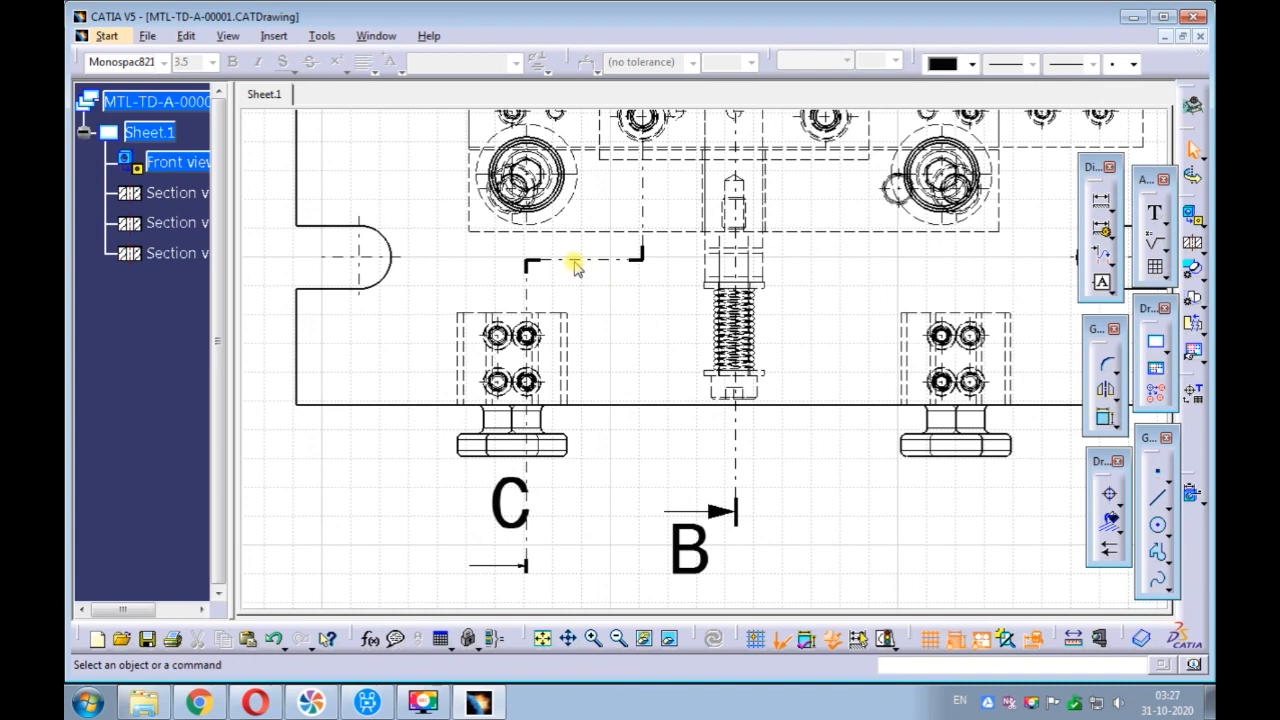
pyautogui.doubleClick(578, 262)
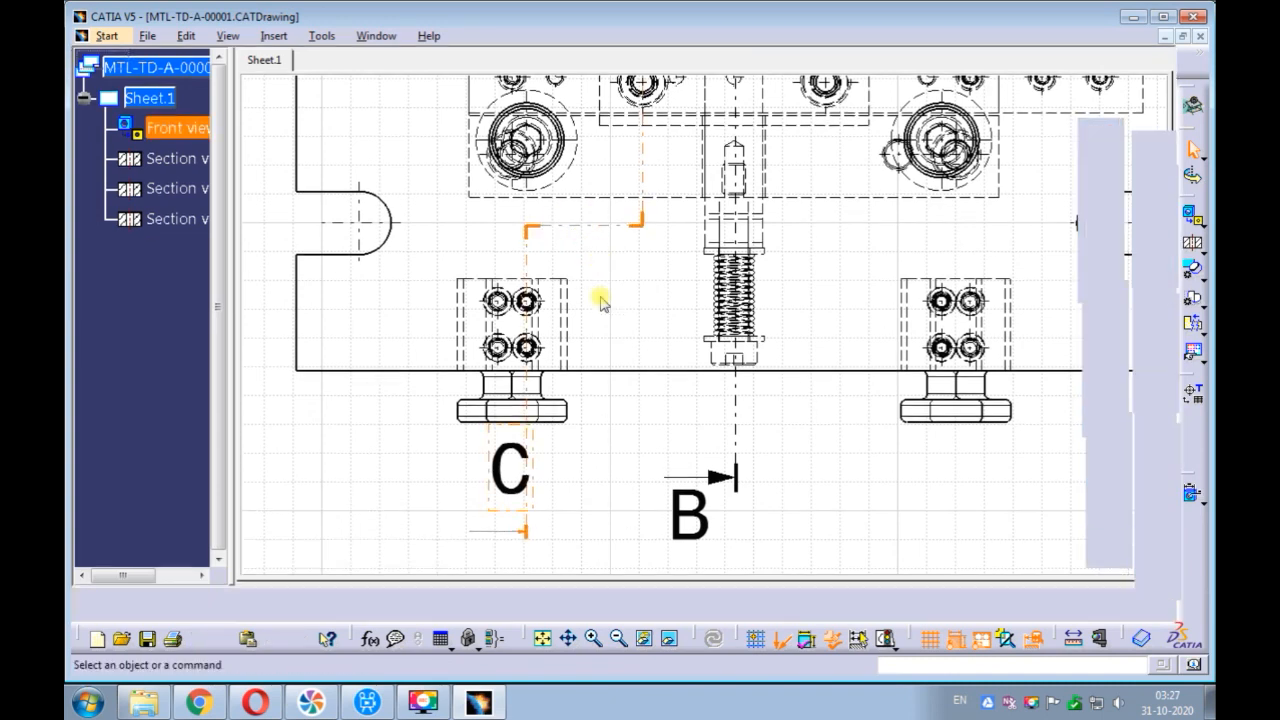
pyautogui.moveTo(553, 312)
pyautogui.mouseDown(button='middle')
pyautogui.moveTo(720, 329)
pyautogui.moveTo(703, 249)
pyautogui.moveTo(588, 210)
pyautogui.mouseUp(button='middle')
pyautogui.click(578, 207)
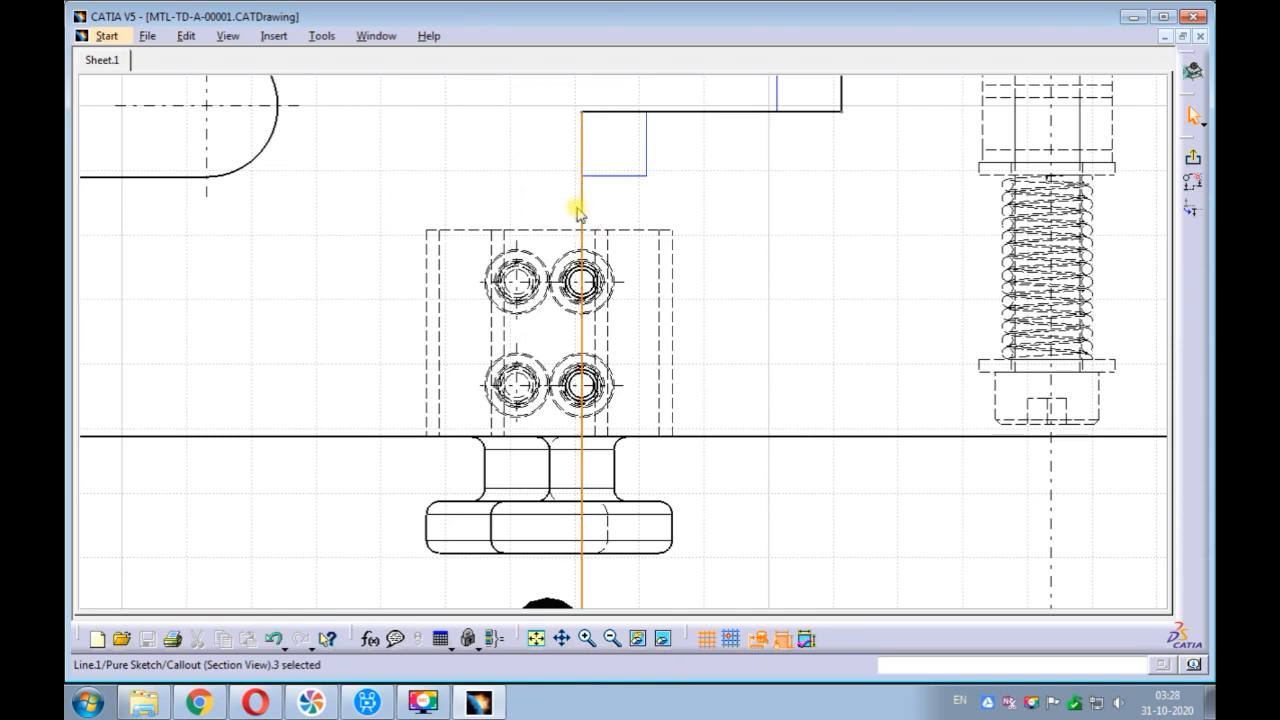
pyautogui.rightClick(590, 207)
pyautogui.moveTo(700, 430)
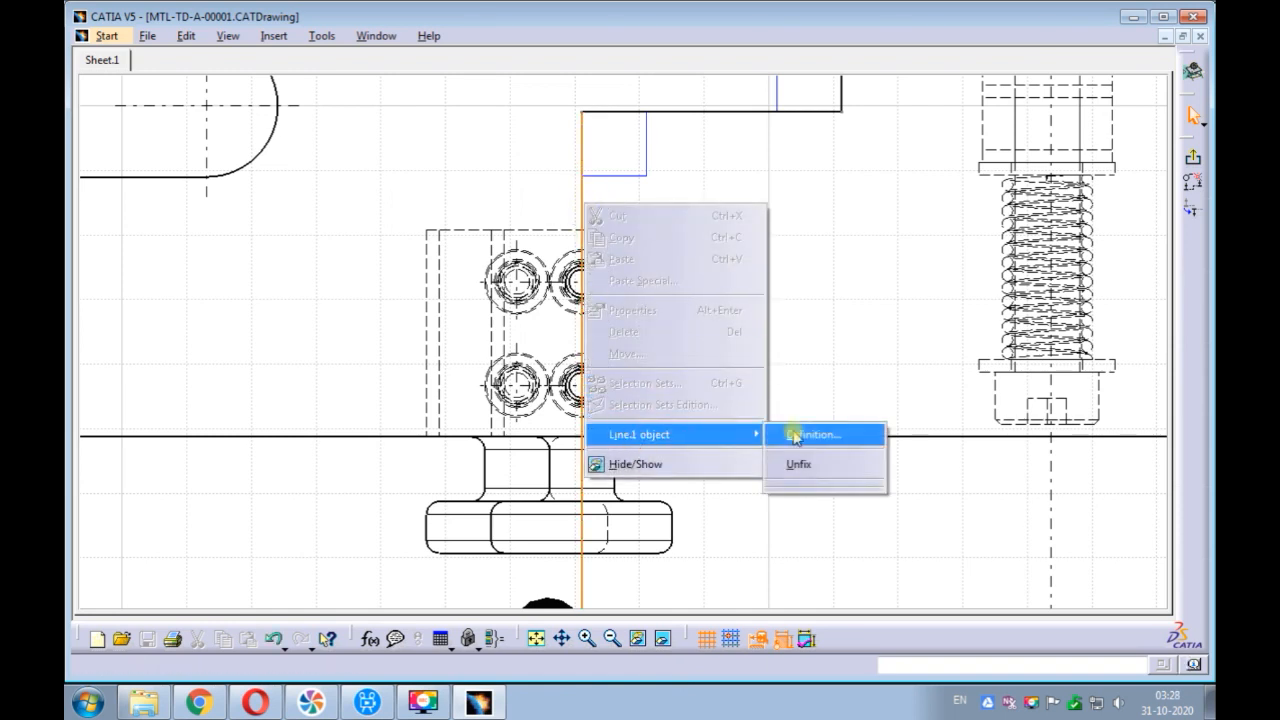
pyautogui.click(805, 462)
# Move the unfixed profile line onto the centre axis of the lower clamp block's left screw column, and finish editing the profile.
pyautogui.moveTo(581, 199)
pyautogui.mouseDown()
pyautogui.moveTo(517, 194)
pyautogui.moveTo(494, 237)
pyautogui.mouseUp()
pyautogui.moveTo(494, 237)
pyautogui.keyDown('ctrl'); pyautogui.mouseDown(button='middle')
pyautogui.moveTo(470, 192)
pyautogui.moveTo(639, 246)
pyautogui.mouseUp(button='middle'); pyautogui.keyUp('ctrl')
pyautogui.keyDown('ctrl'); pyautogui.moveTo(639, 246); pyautogui.dragTo(636, 112, button='middle'); pyautogui.keyUp('ctrl')
pyautogui.moveTo(531, 154); pyautogui.dragTo(652, 154, button='middle')
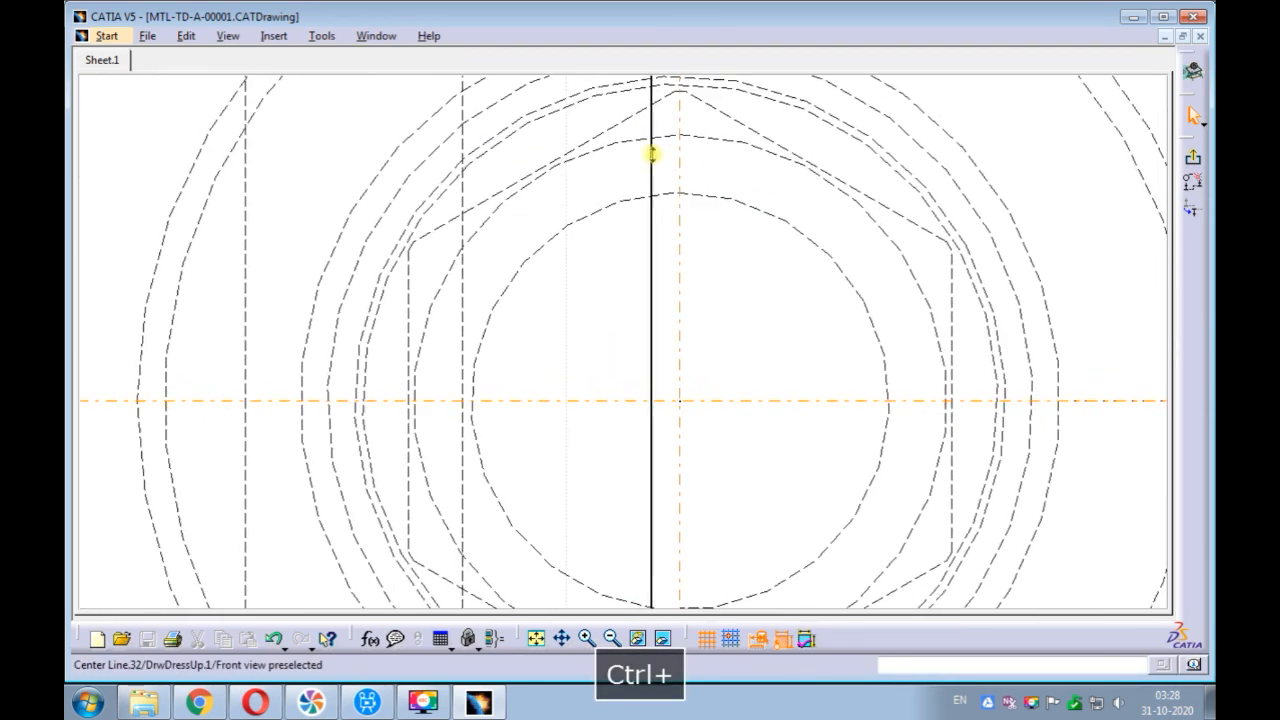
pyautogui.moveTo(654, 306); pyautogui.dragTo(682, 310)
pyautogui.keyDown('ctrl'); pyautogui.moveTo(682, 310); pyautogui.dragTo(530, 565, button='middle'); pyautogui.keyUp('ctrl')
pyautogui.moveTo(572, 378)
pyautogui.keyDown('ctrl'); pyautogui.mouseDown(button='middle')
pyautogui.moveTo(551, 451)
pyautogui.moveTo(557, 271)
pyautogui.moveTo(509, 429)
pyautogui.mouseUp(button='middle'); pyautogui.keyUp('ctrl')
pyautogui.click(1190, 160)
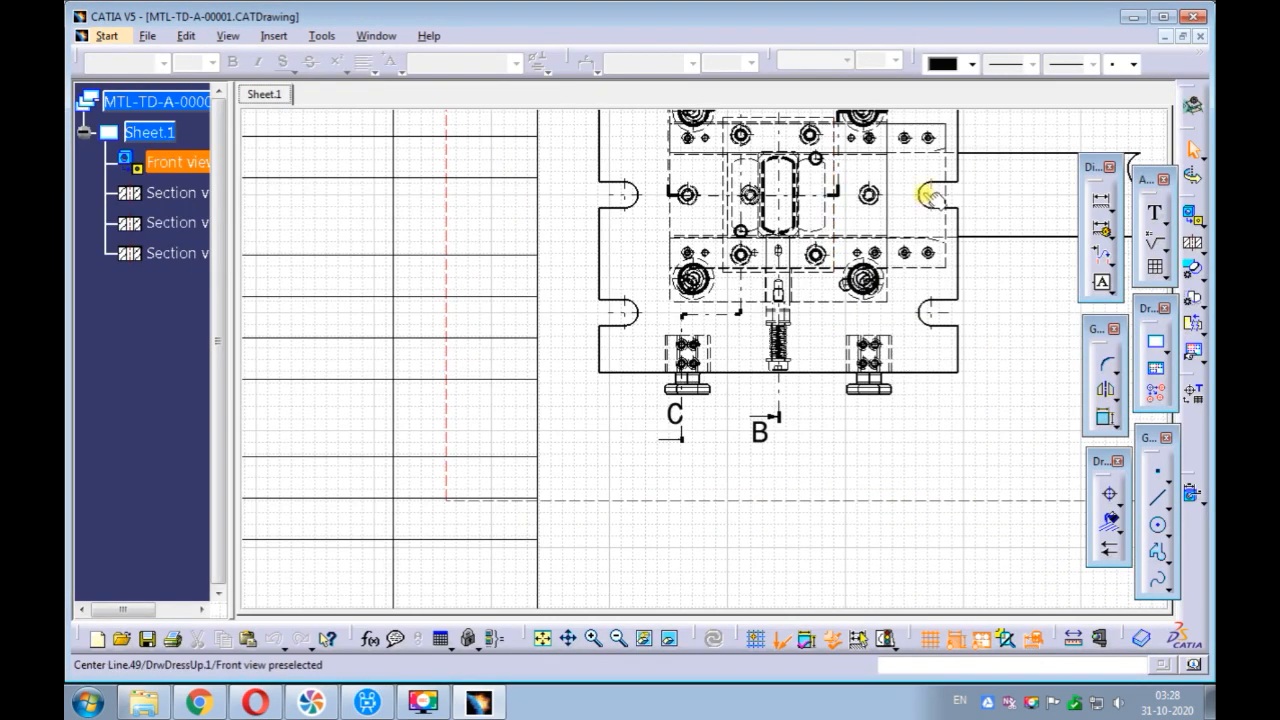
# Reopen section view C-C's overload properties and add the two screws of the lower-right clamp block.
pyautogui.moveTo(928, 197); pyautogui.dragTo(659, 319, button='middle')
pyautogui.keyDown('ctrl'); pyautogui.moveTo(726, 214); pyautogui.dragTo(692, 316, button='middle'); pyautogui.keyUp('ctrl')
pyautogui.moveTo(817, 256)
pyautogui.mouseDown(button='middle')
pyautogui.moveTo(740, 349)
pyautogui.moveTo(442, 421)
pyautogui.mouseUp(button='middle')
pyautogui.keyDown('ctrl'); pyautogui.moveTo(928, 297); pyautogui.dragTo(929, 177, button='middle'); pyautogui.keyUp('ctrl')
pyautogui.moveTo(1062, 180)
pyautogui.mouseDown(button='middle')
pyautogui.moveTo(842, 309)
pyautogui.moveTo(909, 329)
pyautogui.moveTo(849, 314)
pyautogui.moveTo(900, 194)
pyautogui.moveTo(920, 205)
pyautogui.moveTo(750, 319)
pyautogui.mouseUp(button='middle')
pyautogui.moveTo(766, 317)
pyautogui.keyDown('ctrl'); pyautogui.mouseDown(button='middle')
pyautogui.moveTo(788, 246)
pyautogui.moveTo(749, 434)
pyautogui.moveTo(763, 237)
pyautogui.mouseUp(button='middle'); pyautogui.keyUp('ctrl')
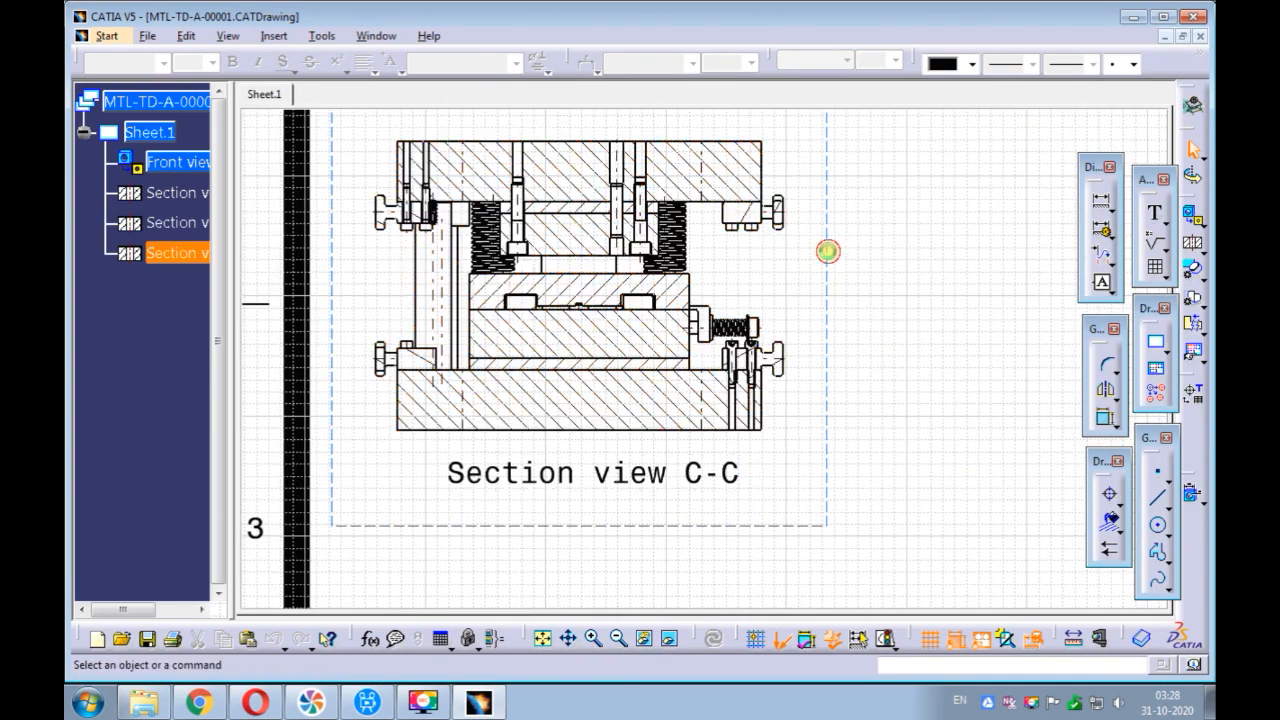
pyautogui.rightClick(828, 255)
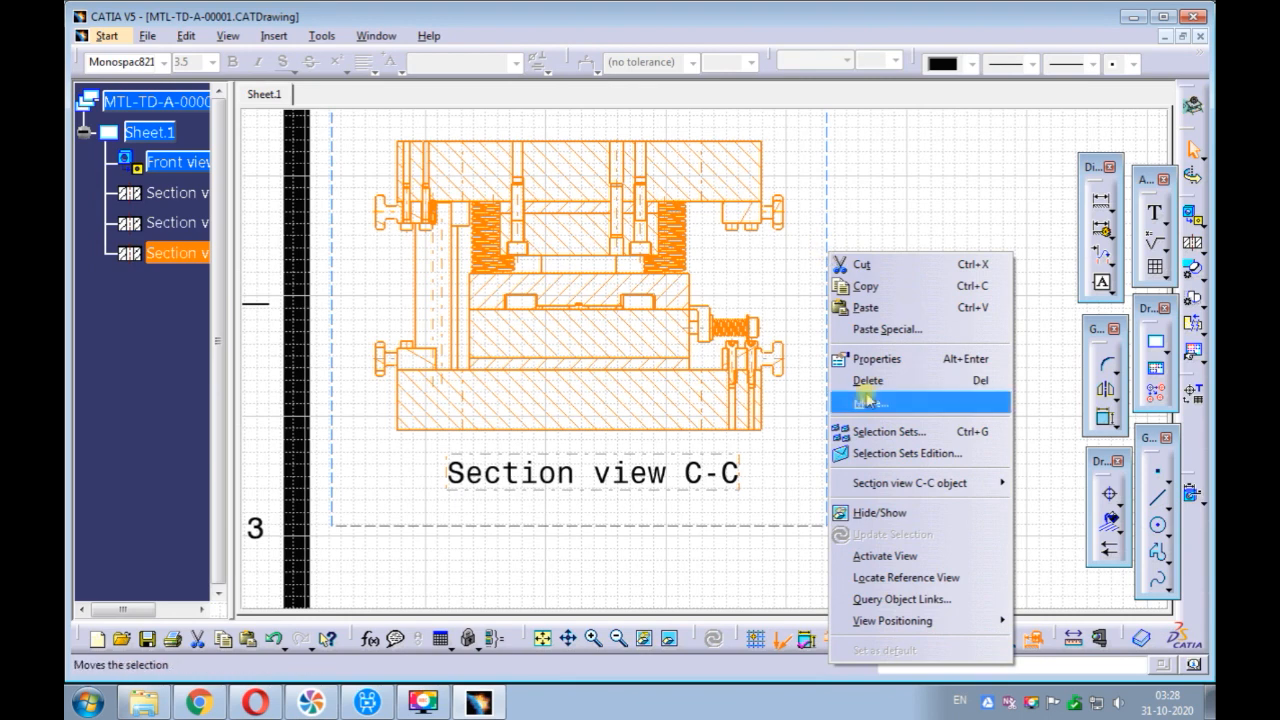
pyautogui.moveTo(880, 483)
pyautogui.click(1048, 358)
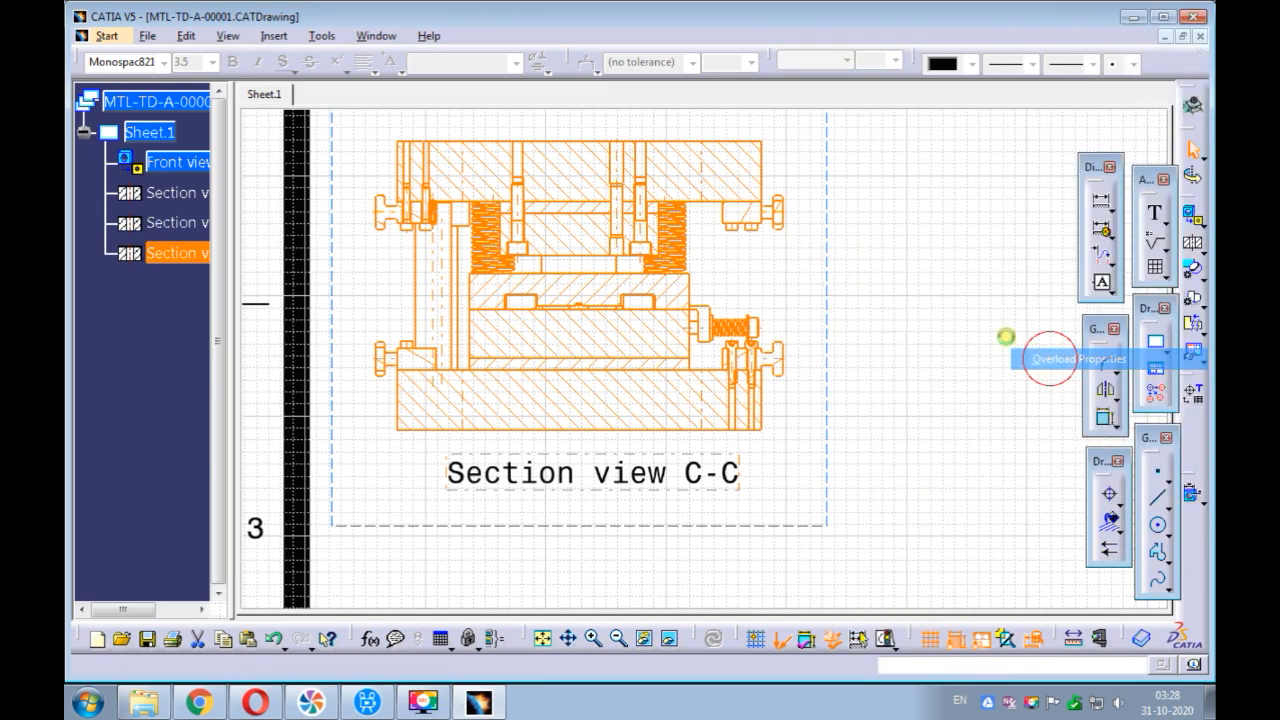
pyautogui.moveTo(790, 253); pyautogui.dragTo(799, 434)
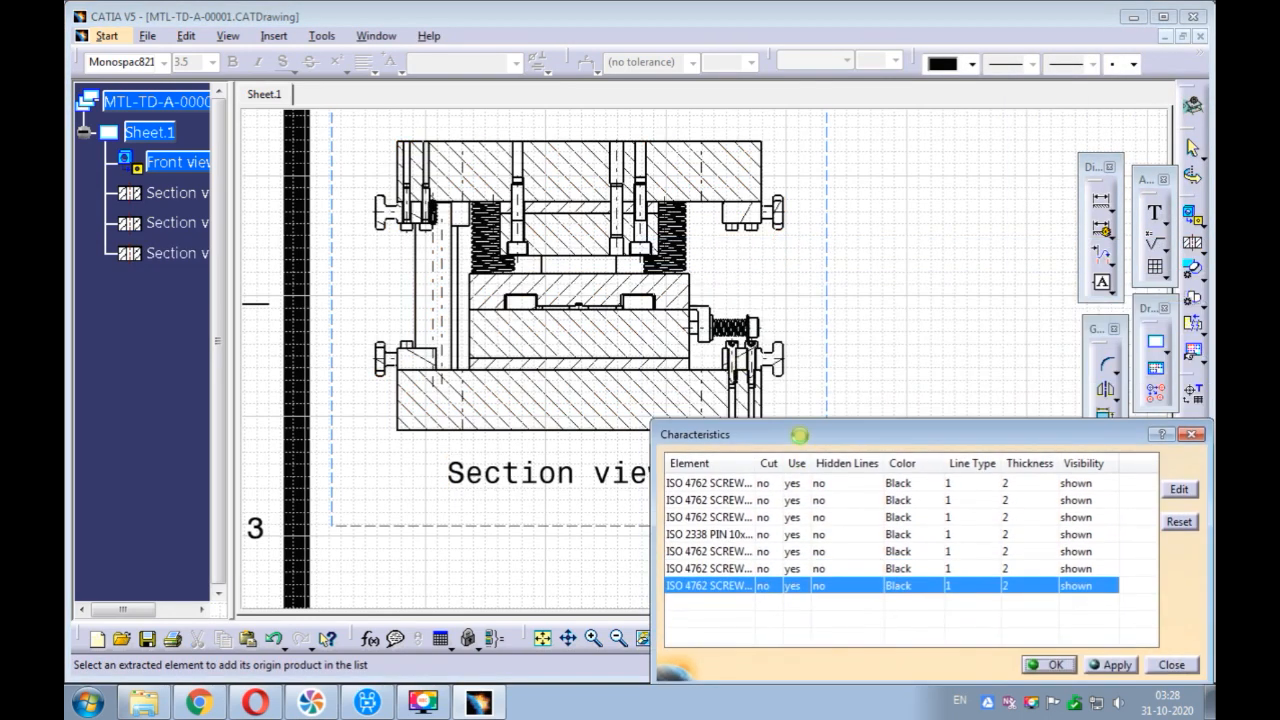
pyautogui.keyDown('ctrl'); pyautogui.moveTo(749, 309); pyautogui.dragTo(762, 195, button='middle'); pyautogui.keyUp('ctrl')
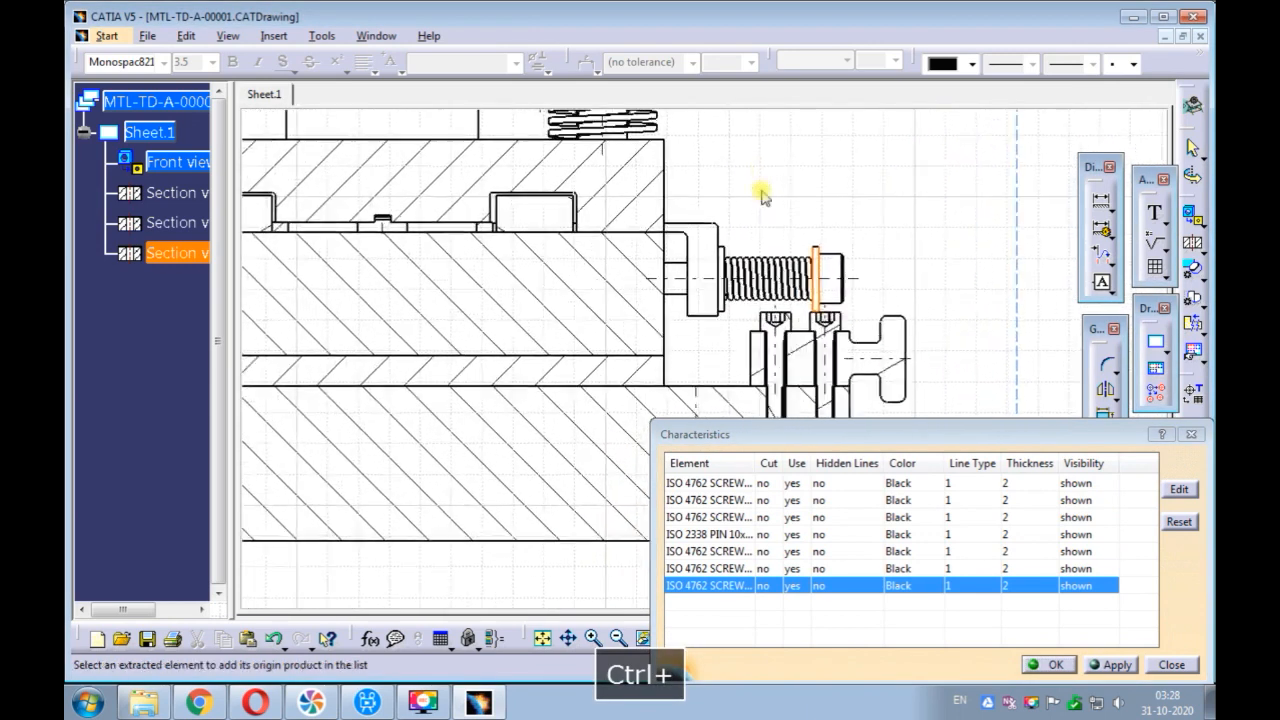
pyautogui.click(783, 320)
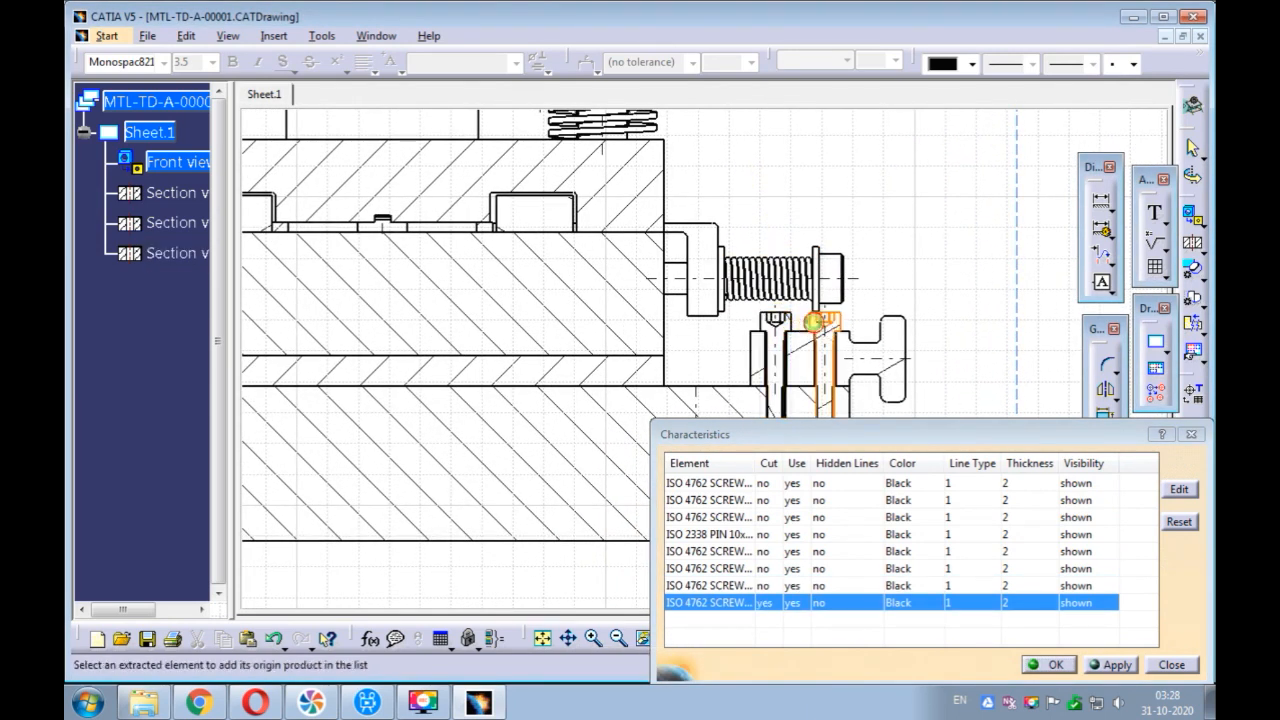
pyautogui.click(822, 330)
# Turn off Cut in section views for the two newly added clamp block screws and apply it to the view.
pyautogui.click(727, 602)
pyautogui.keyDown('shift'); pyautogui.click(728, 620); pyautogui.keyUp('shift')
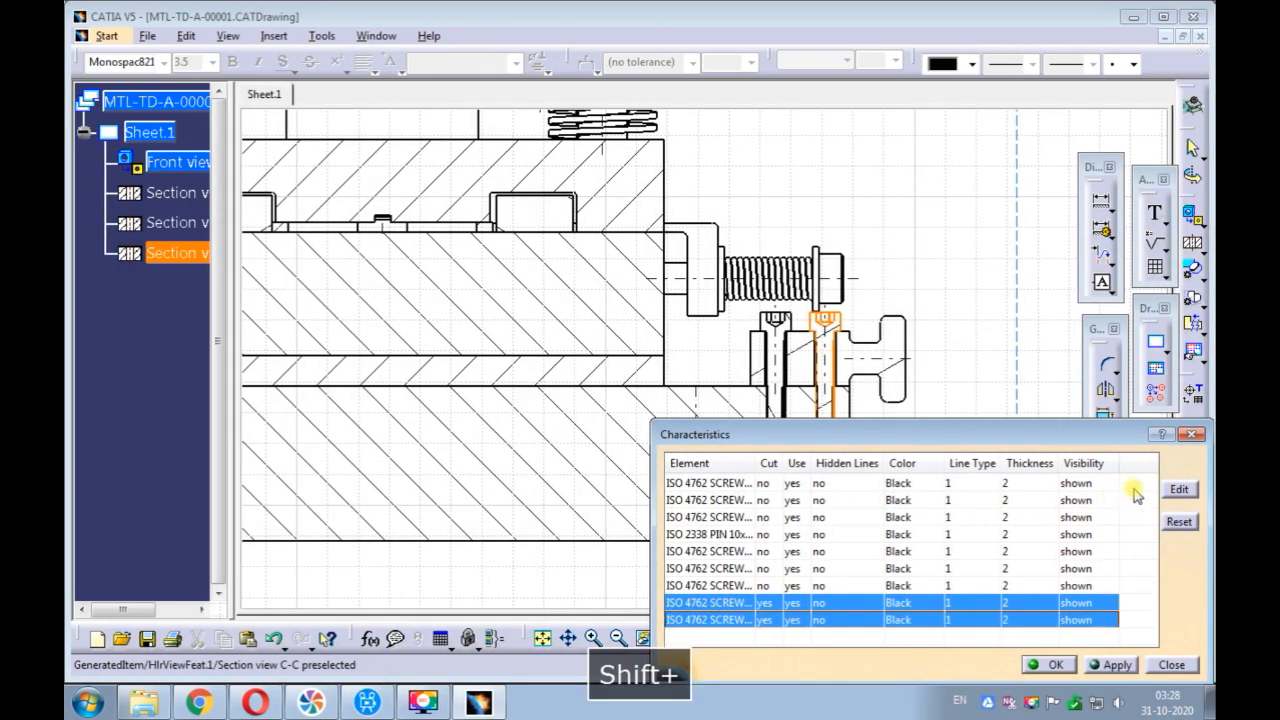
pyautogui.click(1177, 490)
pyautogui.click(909, 502)
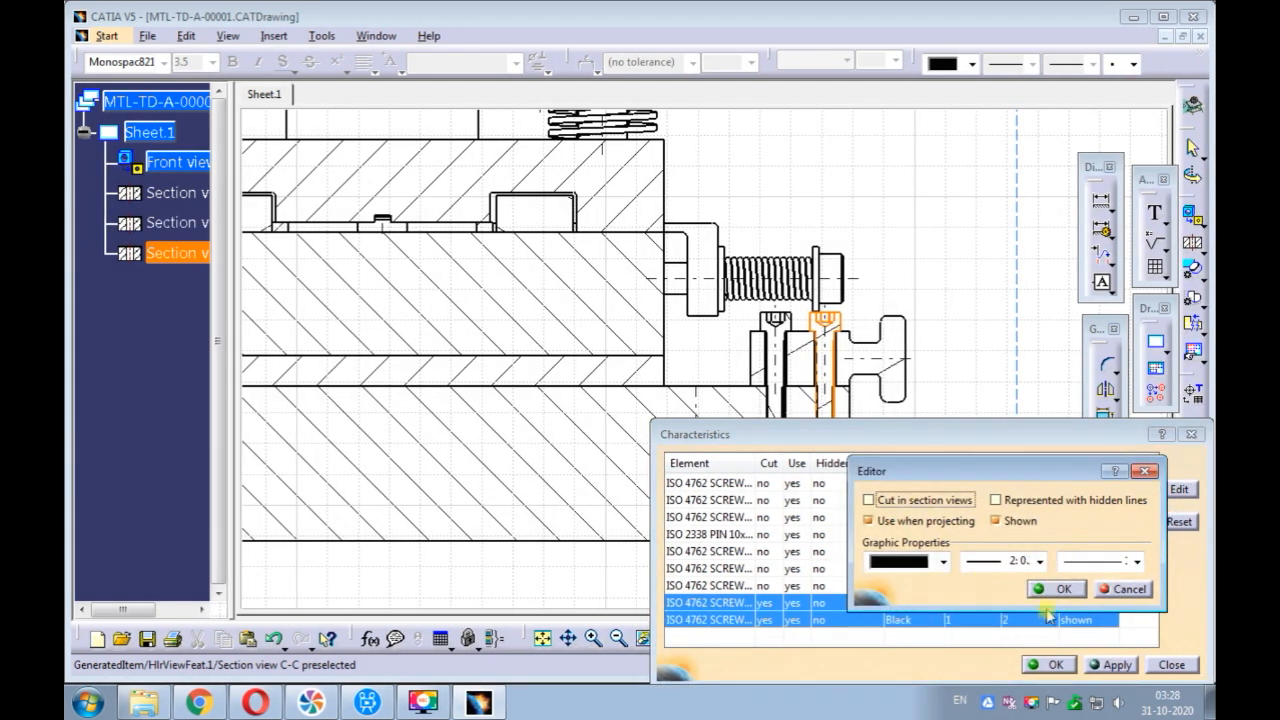
pyautogui.click(1050, 590)
pyautogui.click(1087, 665)
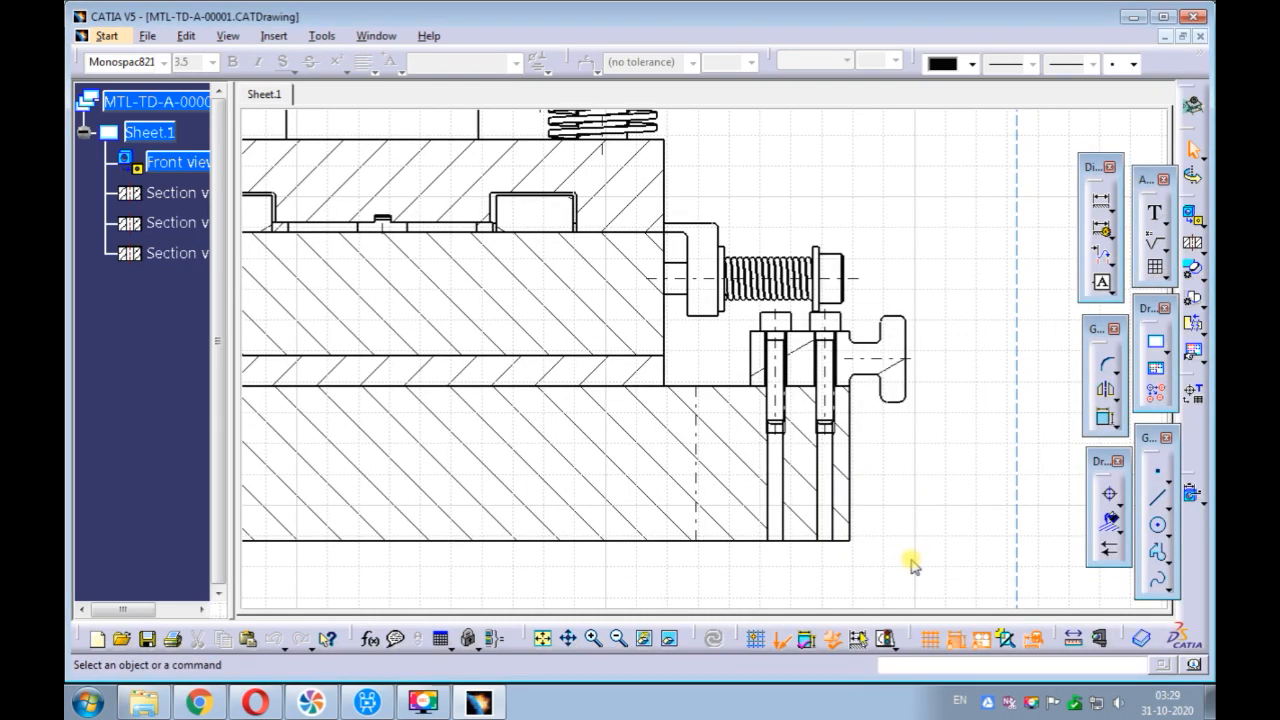
# Start an offset section view with a cutting profile left of the die in the front view, running horizontally through the upper-left spring bolt.
pyautogui.moveTo(889, 209)
pyautogui.keyDown('ctrl'); pyautogui.mouseDown(button='middle')
pyautogui.moveTo(766, 240)
pyautogui.moveTo(906, 263)
pyautogui.moveTo(804, 471)
pyautogui.moveTo(1029, 371)
pyautogui.moveTo(766, 346)
pyautogui.moveTo(829, 354)
pyautogui.moveTo(741, 297)
pyautogui.moveTo(757, 249)
pyautogui.moveTo(727, 373)
pyautogui.moveTo(729, 331)
pyautogui.moveTo(709, 343)
pyautogui.mouseUp(button='middle'); pyautogui.keyUp('ctrl')
pyautogui.moveTo(693, 255)
pyautogui.mouseDown(button='middle')
pyautogui.moveTo(691, 389)
pyautogui.moveTo(698, 254)
pyautogui.mouseUp(button='middle')
pyautogui.keyDown('ctrl'); pyautogui.moveTo(694, 363); pyautogui.dragTo(698, 308, button='middle'); pyautogui.keyUp('ctrl')
pyautogui.keyDown('ctrl'); pyautogui.moveTo(700, 257); pyautogui.dragTo(670, 378, button='middle'); pyautogui.keyUp('ctrl')
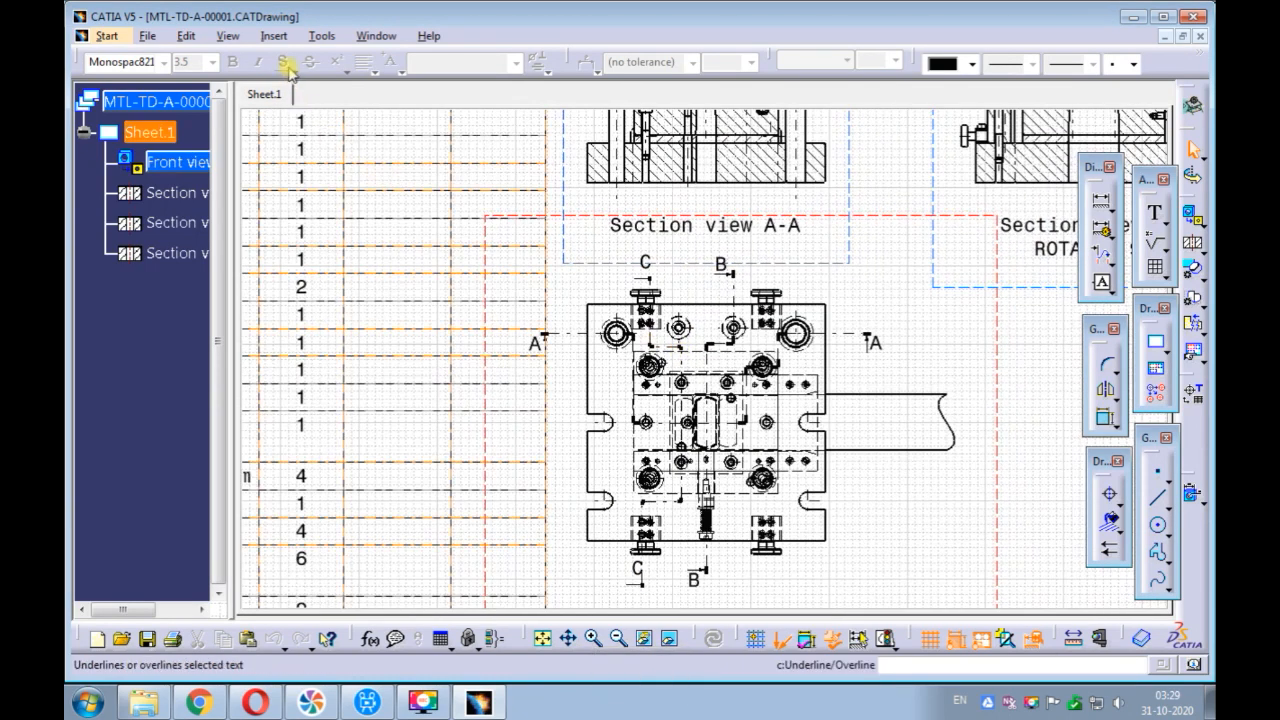
pyautogui.click(274, 35)
pyautogui.moveTo(288, 88)
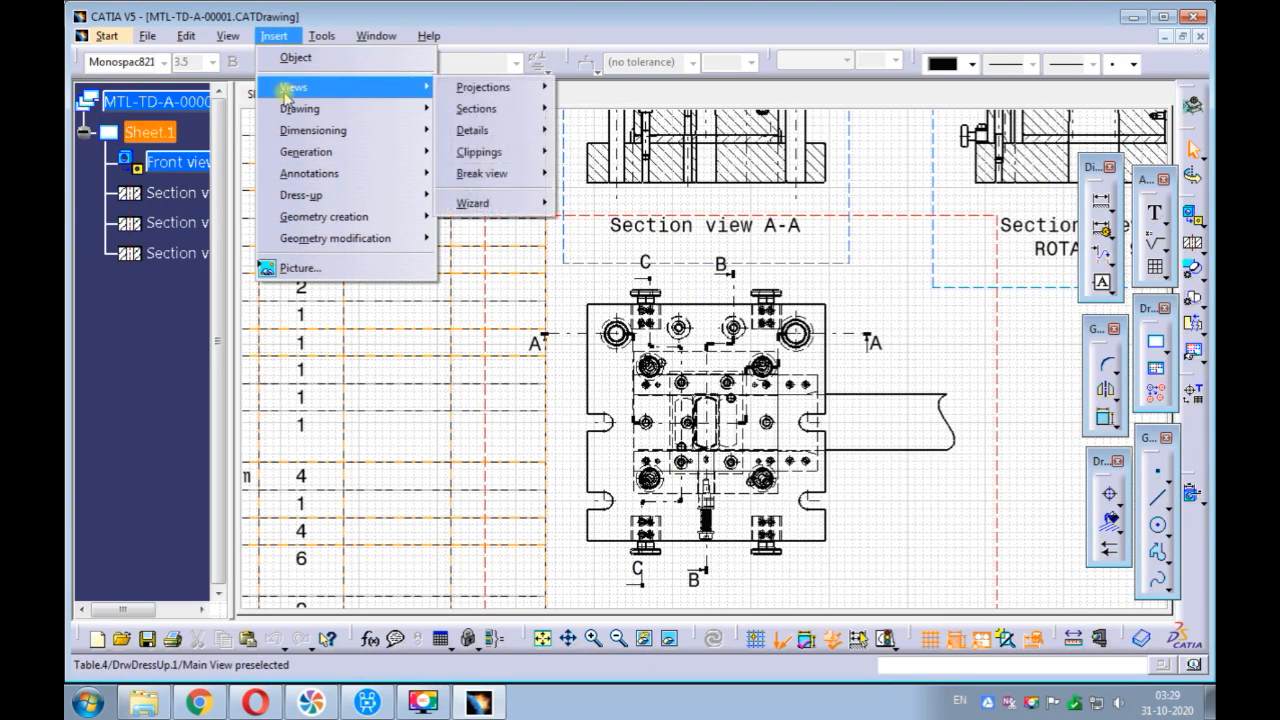
pyautogui.moveTo(466, 108)
pyautogui.click(578, 109)
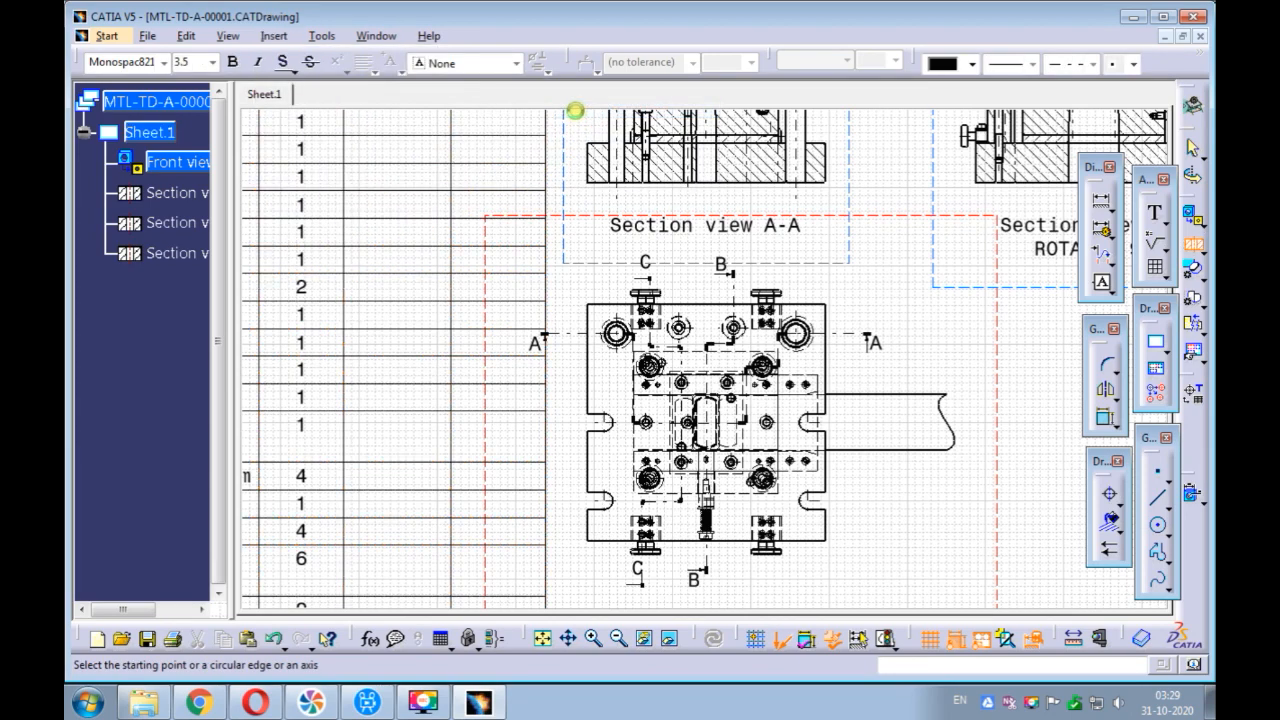
pyautogui.moveTo(586, 323)
pyautogui.keyDown('ctrl'); pyautogui.mouseDown(button='middle')
pyautogui.moveTo(600, 212)
pyautogui.moveTo(652, 308)
pyautogui.moveTo(674, 312)
pyautogui.mouseUp(button='middle'); pyautogui.keyUp('ctrl')
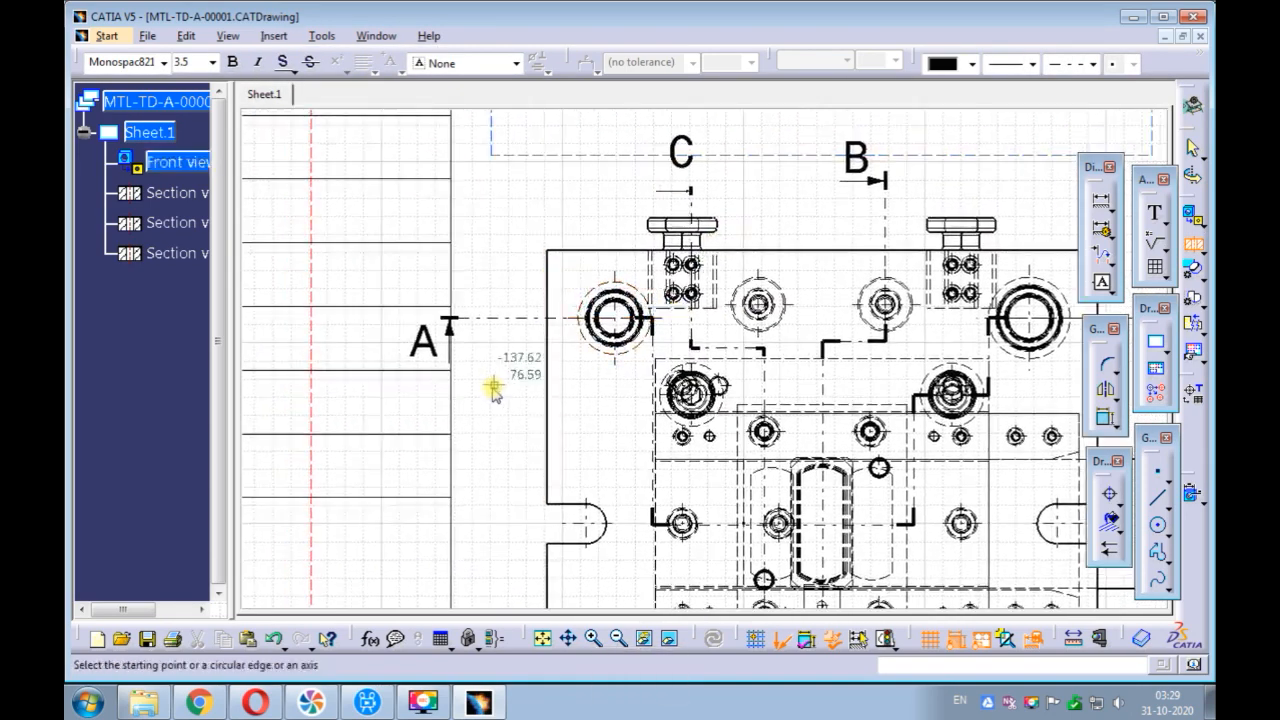
pyautogui.click(484, 396)
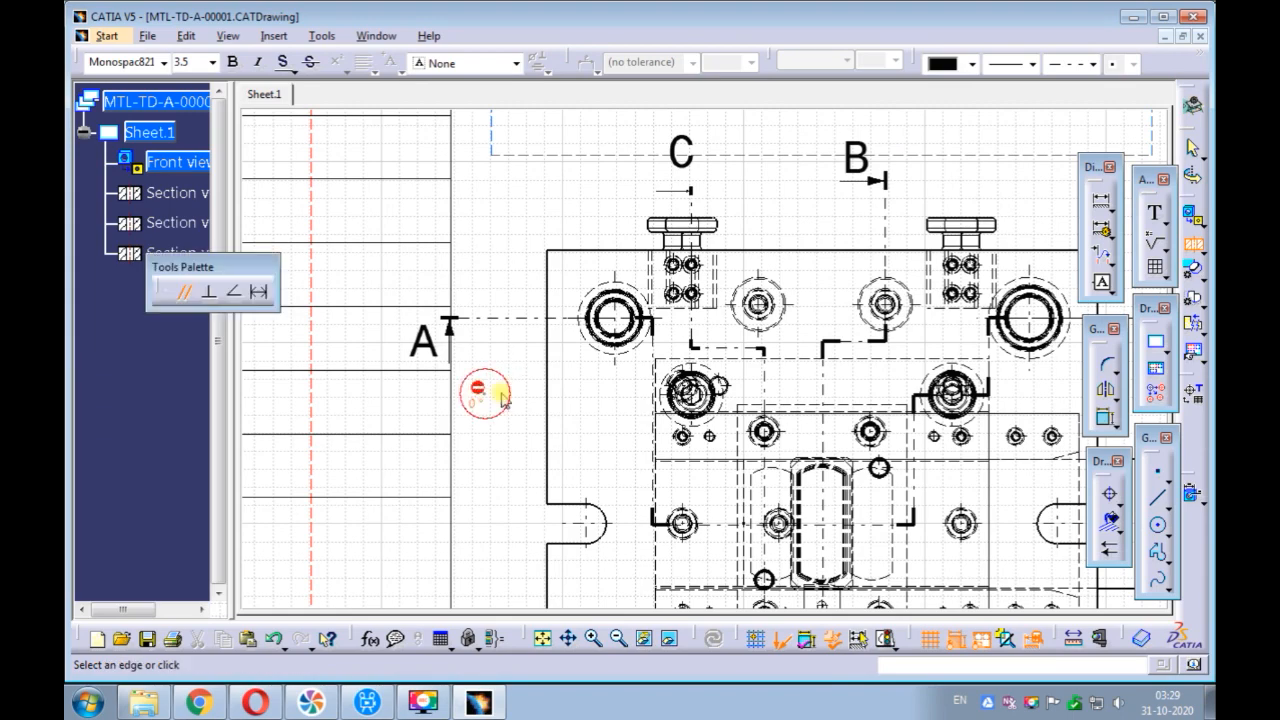
pyautogui.moveTo(720, 391)
pyautogui.keyDown('ctrl'); pyautogui.mouseDown(button='middle')
pyautogui.moveTo(743, 276)
pyautogui.moveTo(797, 354)
pyautogui.mouseUp(button='middle'); pyautogui.keyUp('ctrl')
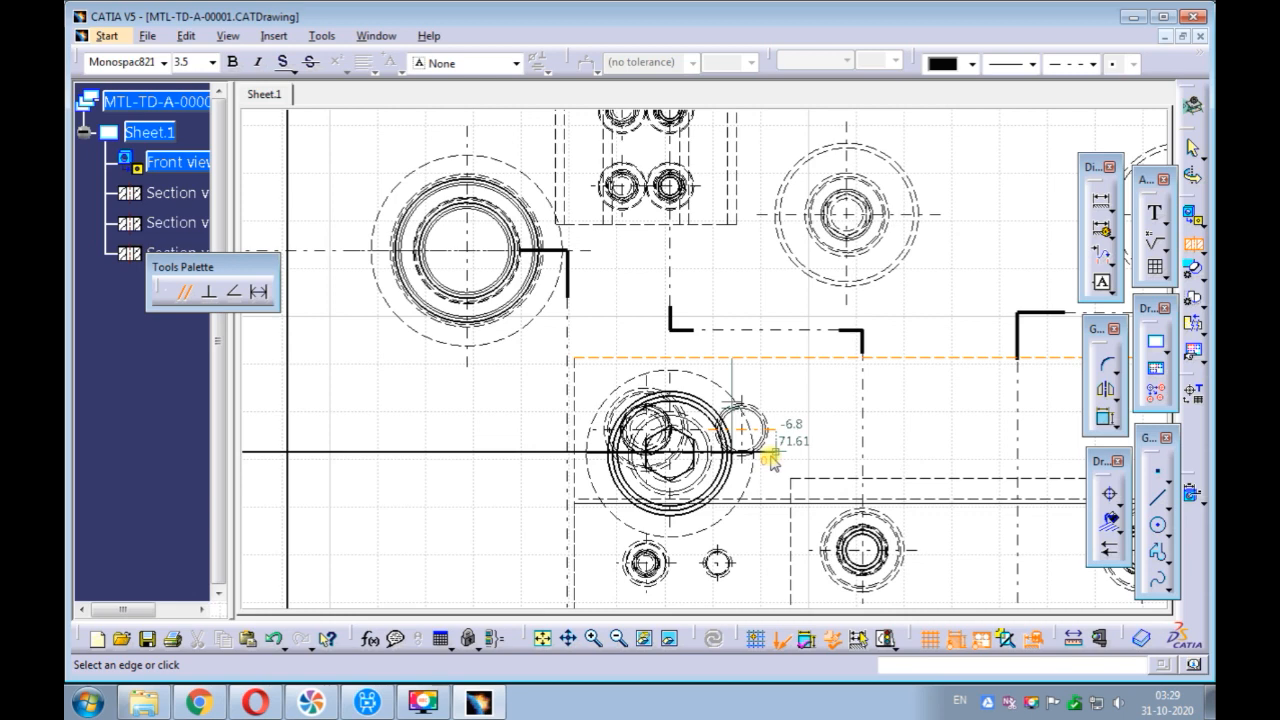
pyautogui.moveTo(771, 462)
pyautogui.keyDown('ctrl'); pyautogui.mouseDown(button='middle')
pyautogui.moveTo(771, 403)
pyautogui.moveTo(803, 471)
pyautogui.mouseUp(button='middle'); pyautogui.keyUp('ctrl')
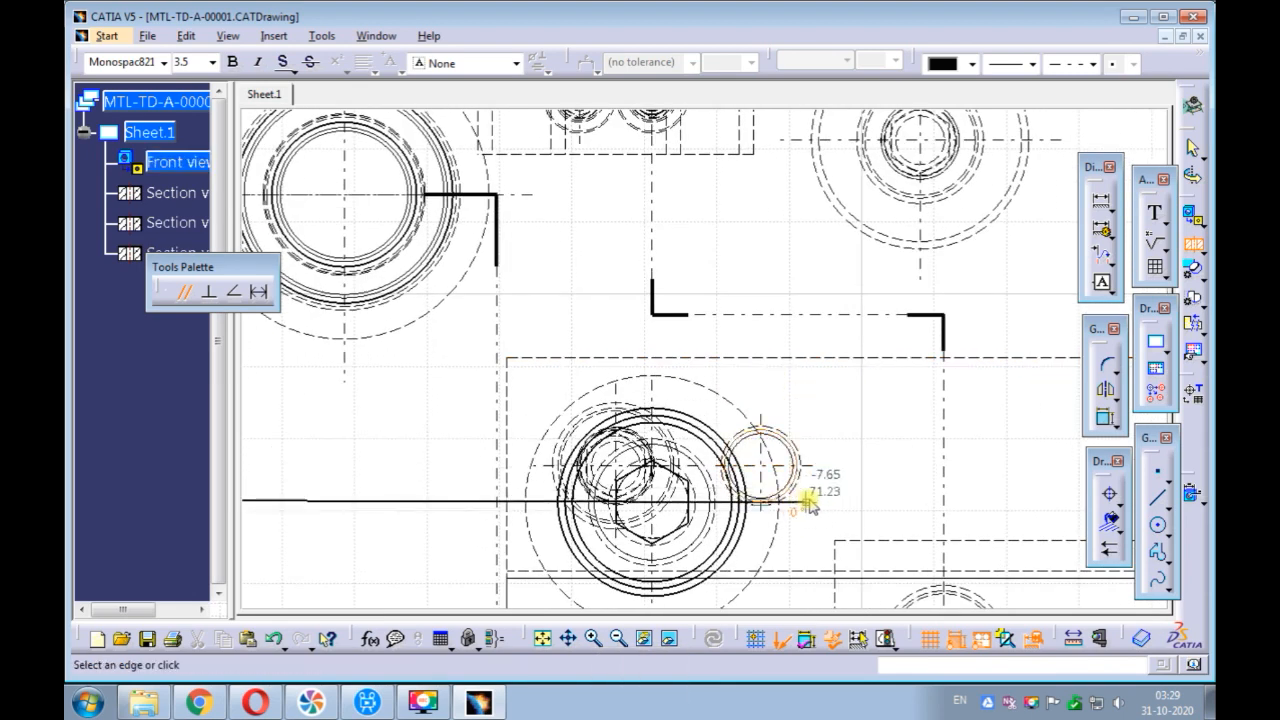
pyautogui.click(882, 499)
# Continue the stepped cutting profile through the two upper centre screws and the strip guide plate's right-hand screw row, ending it beyond the die's right edge.
pyautogui.moveTo(880, 495)
pyautogui.mouseDown(button='middle')
pyautogui.moveTo(775, 360)
pyautogui.moveTo(580, 252)
pyautogui.moveTo(543, 320)
pyautogui.moveTo(449, 300)
pyautogui.mouseUp(button='middle')
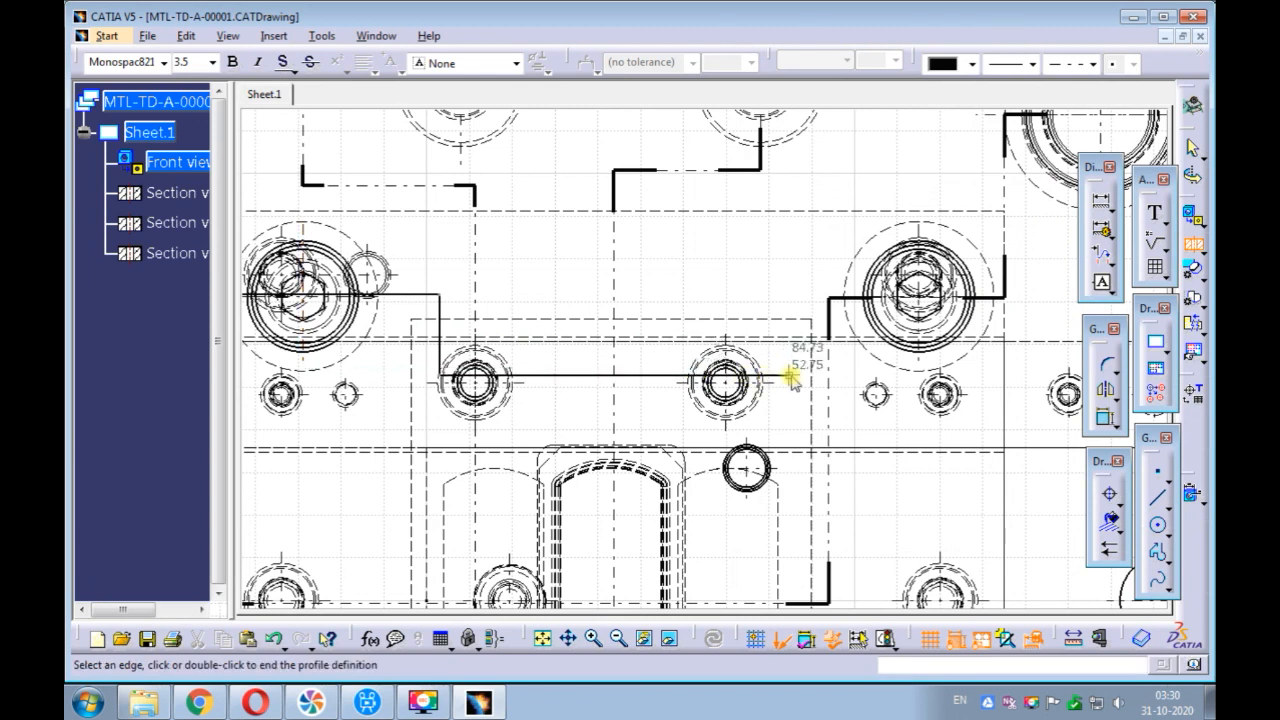
pyautogui.moveTo(793, 377); pyautogui.dragTo(528, 399, button='middle')
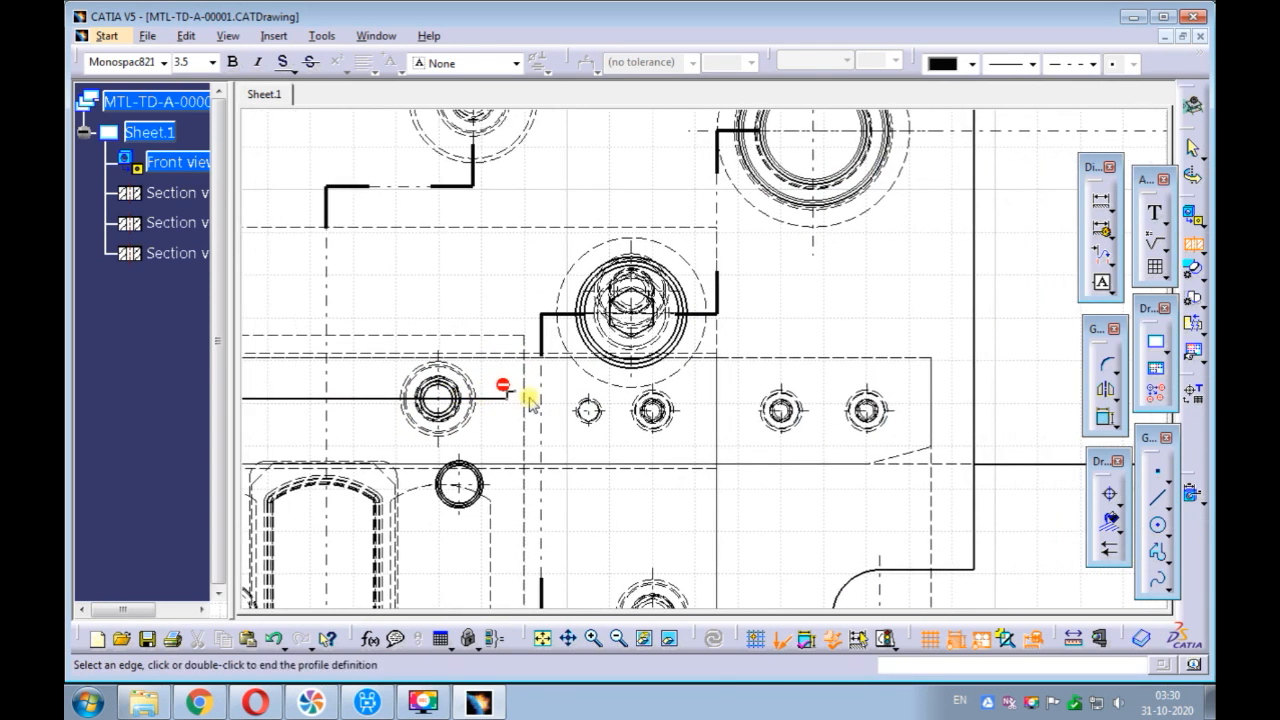
pyautogui.moveTo(1000, 414); pyautogui.dragTo(769, 413, button='middle')
pyautogui.keyDown('ctrl'); pyautogui.scroll(-3, 774, 415); pyautogui.keyUp('ctrl')
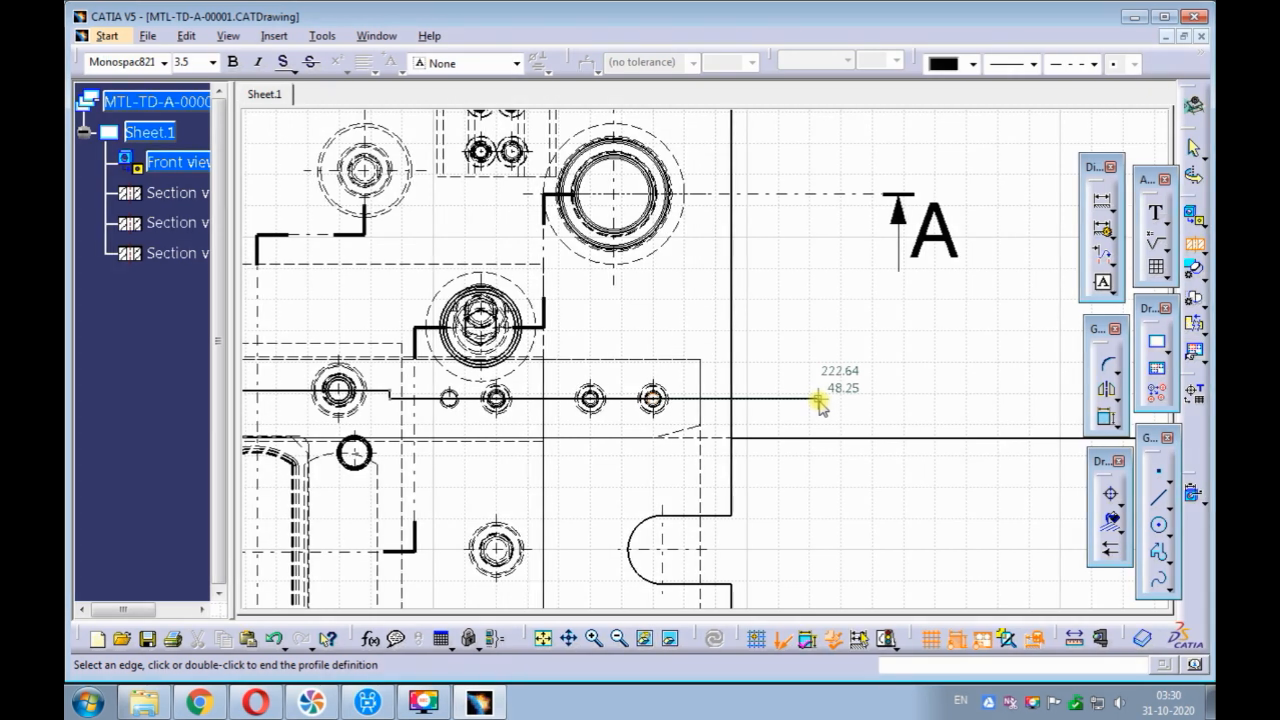
pyautogui.click(810, 399)
pyautogui.click(810, 358)
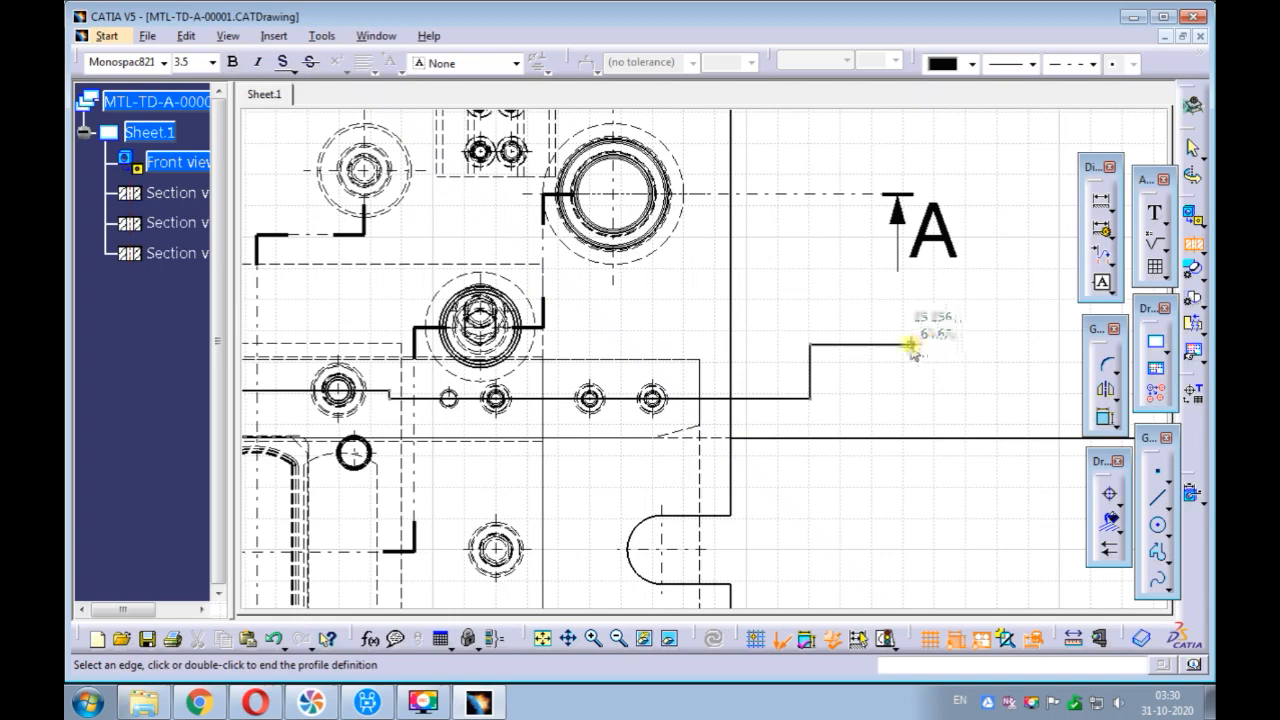
pyautogui.doubleClick(911, 345)
# Place the new section view above the sheet frame, over the front view, and centre its label beneath the view.
pyautogui.keyDown('ctrl'); pyautogui.moveTo(826, 282); pyautogui.dragTo(726, 448, button='middle'); pyautogui.keyUp('ctrl')
pyautogui.moveTo(726, 316); pyautogui.dragTo(720, 465, button='middle')
pyautogui.keyDown('ctrl'); pyautogui.moveTo(684, 340); pyautogui.dragTo(662, 510, button='middle'); pyautogui.keyUp('ctrl')
pyautogui.moveTo(668, 318); pyautogui.dragTo(667, 433, button='middle')
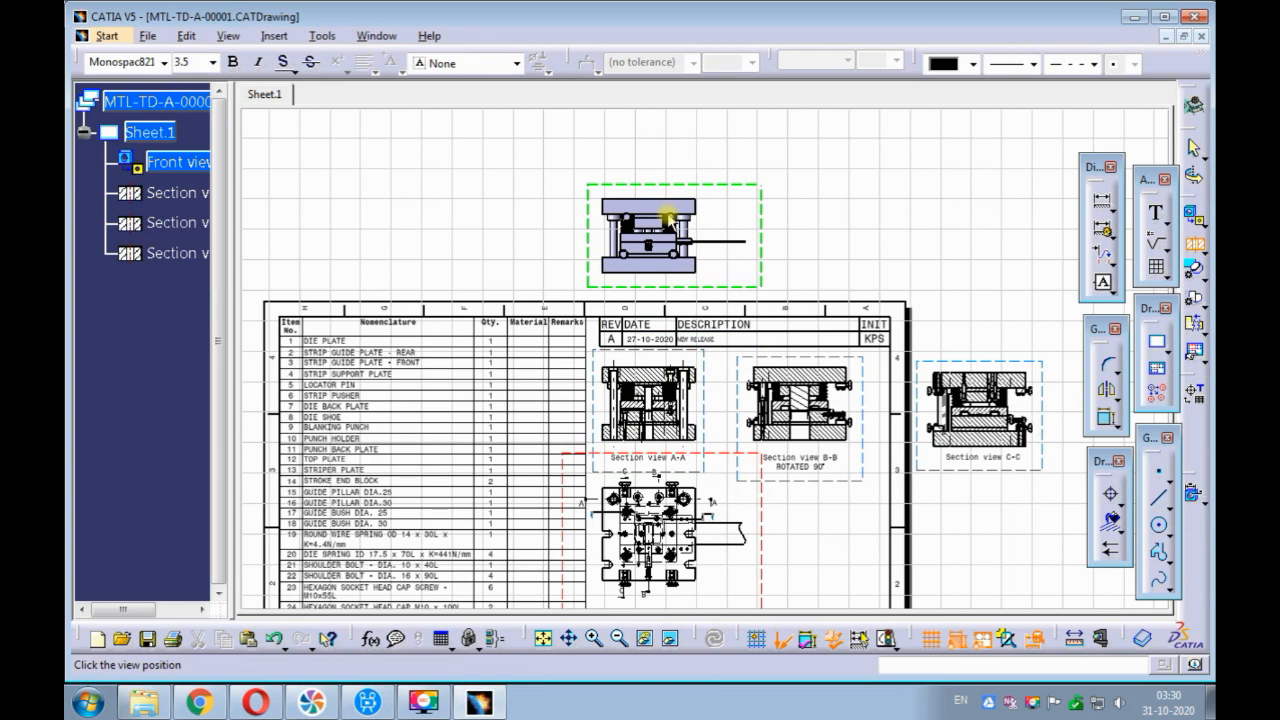
pyautogui.click(665, 212)
pyautogui.keyDown('ctrl'); pyautogui.moveTo(851, 206); pyautogui.dragTo(886, 298, button='middle'); pyautogui.keyUp('ctrl')
pyautogui.keyDown('ctrl'); pyautogui.moveTo(886, 298); pyautogui.dragTo(880, 160, button='middle'); pyautogui.keyUp('ctrl')
pyautogui.moveTo(803, 394); pyautogui.dragTo(693, 406)
# Replace the scale line of section view D-D's label with "ROTATED 90°" and centre-align the label text.
pyautogui.doubleClick(711, 401)
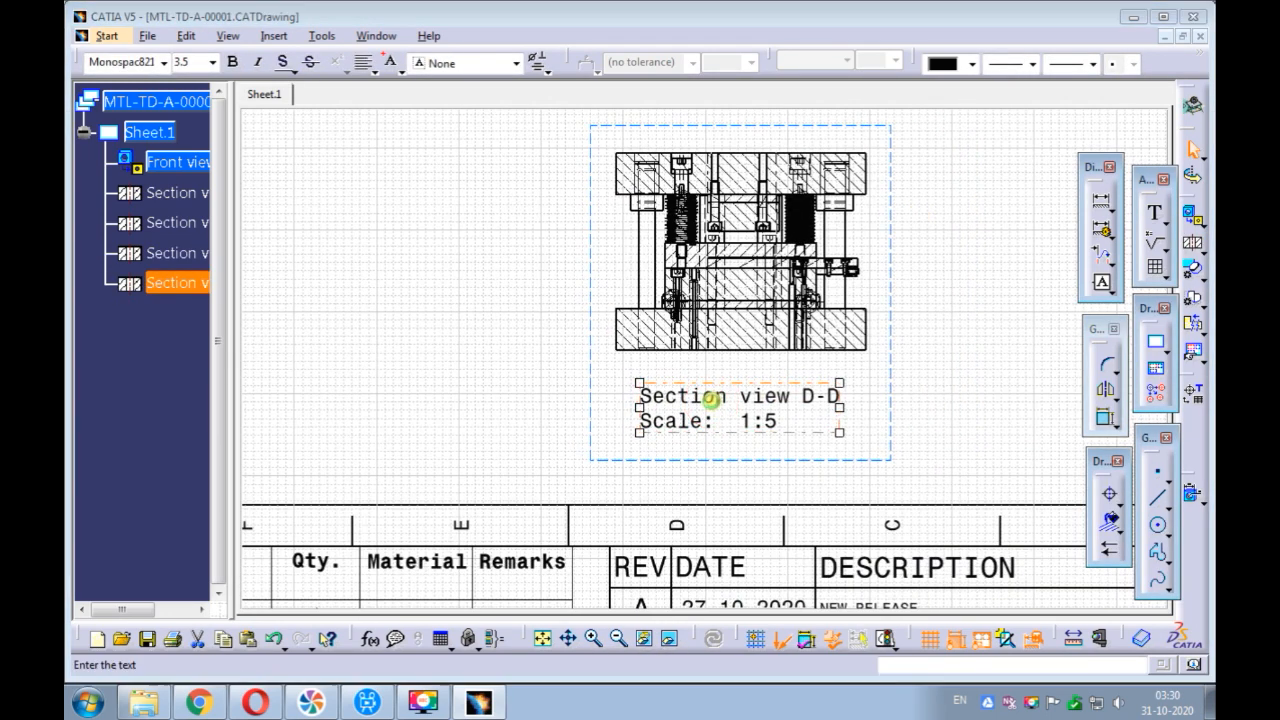
pyautogui.click(130, 608)
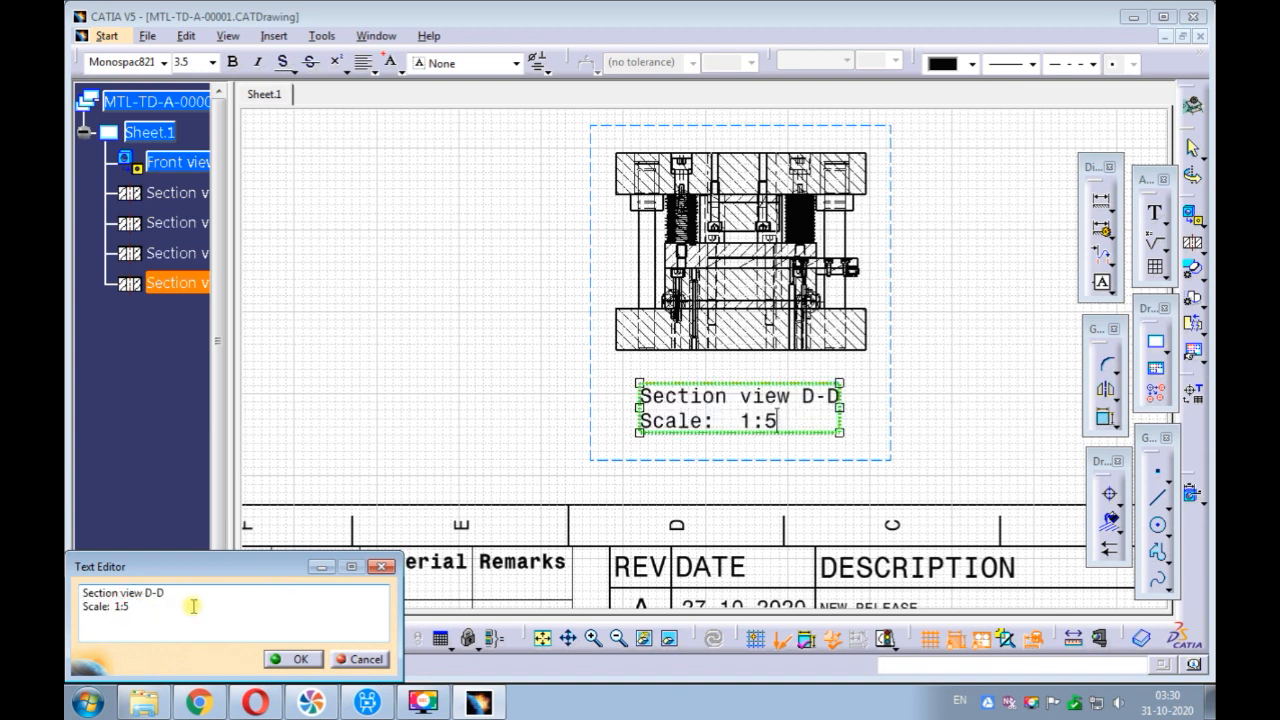
pyautogui.press('BackSpace')
pyautogui.press('BackSpace')
pyautogui.press('BackSpace')
pyautogui.press('BackSpace')
pyautogui.press('BackSpace')
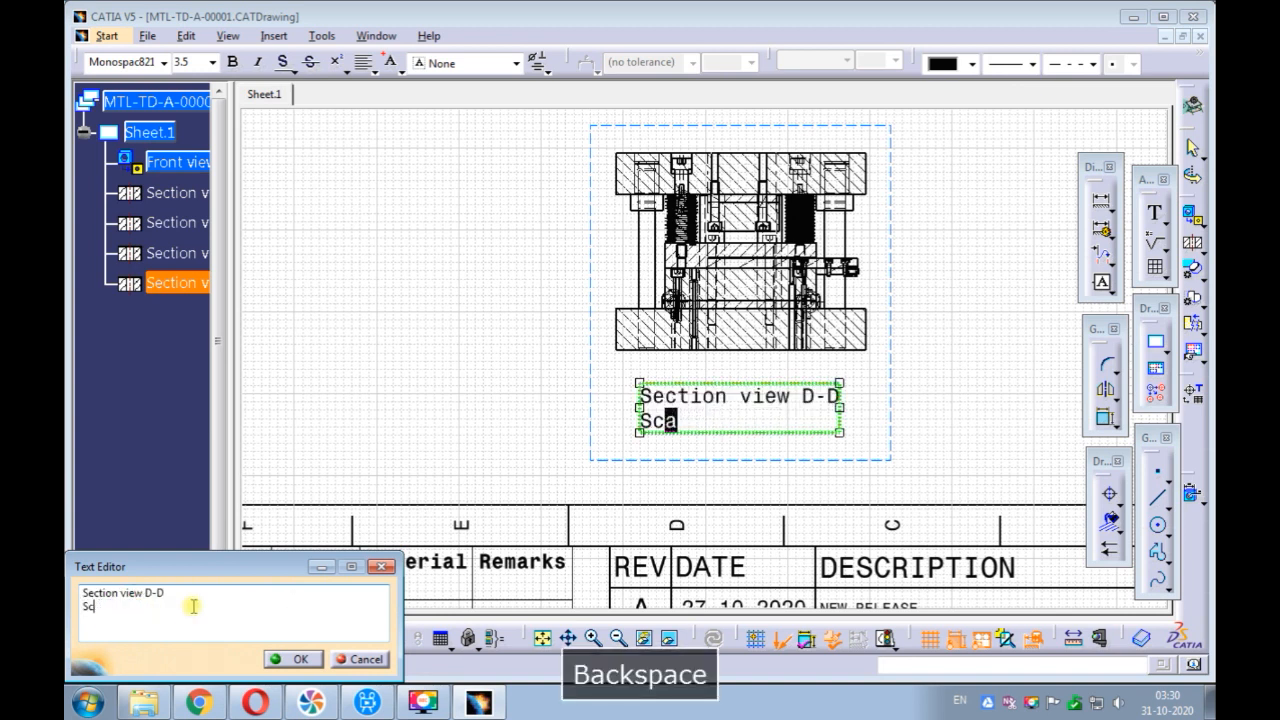
pyautogui.press('capslock')
pyautogui.write('ROTATED 90')
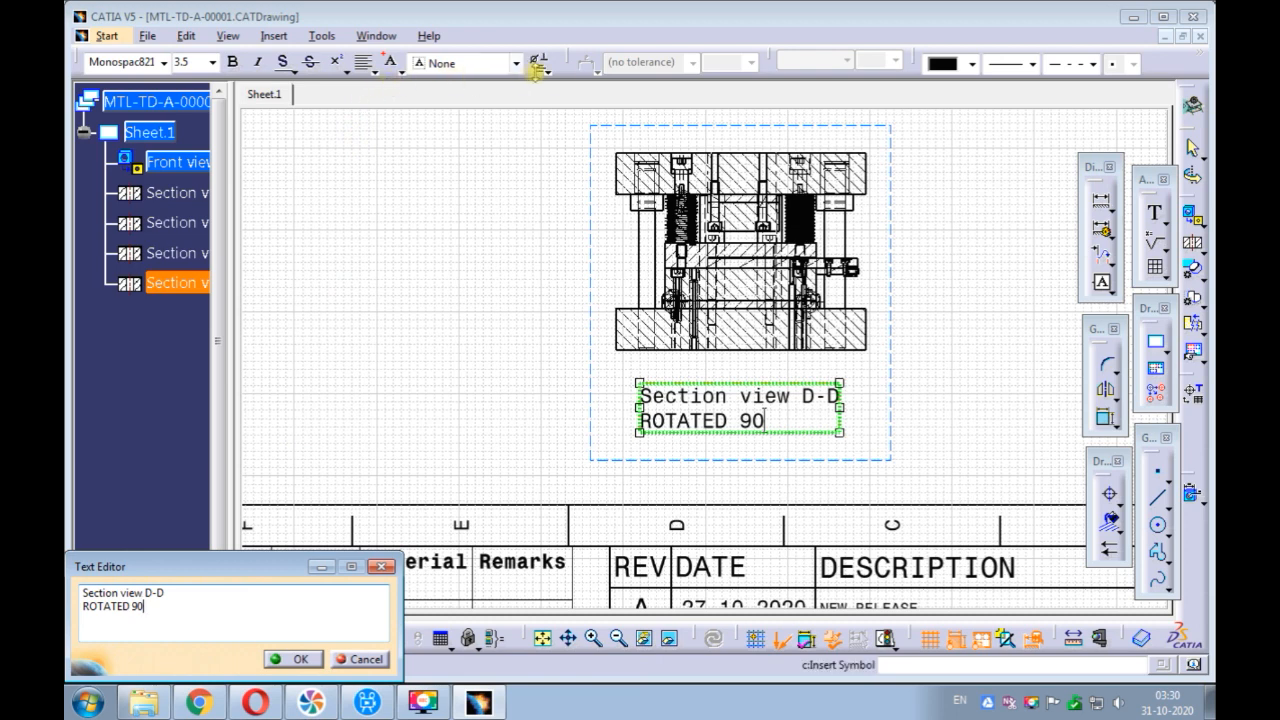
pyautogui.click(548, 76)
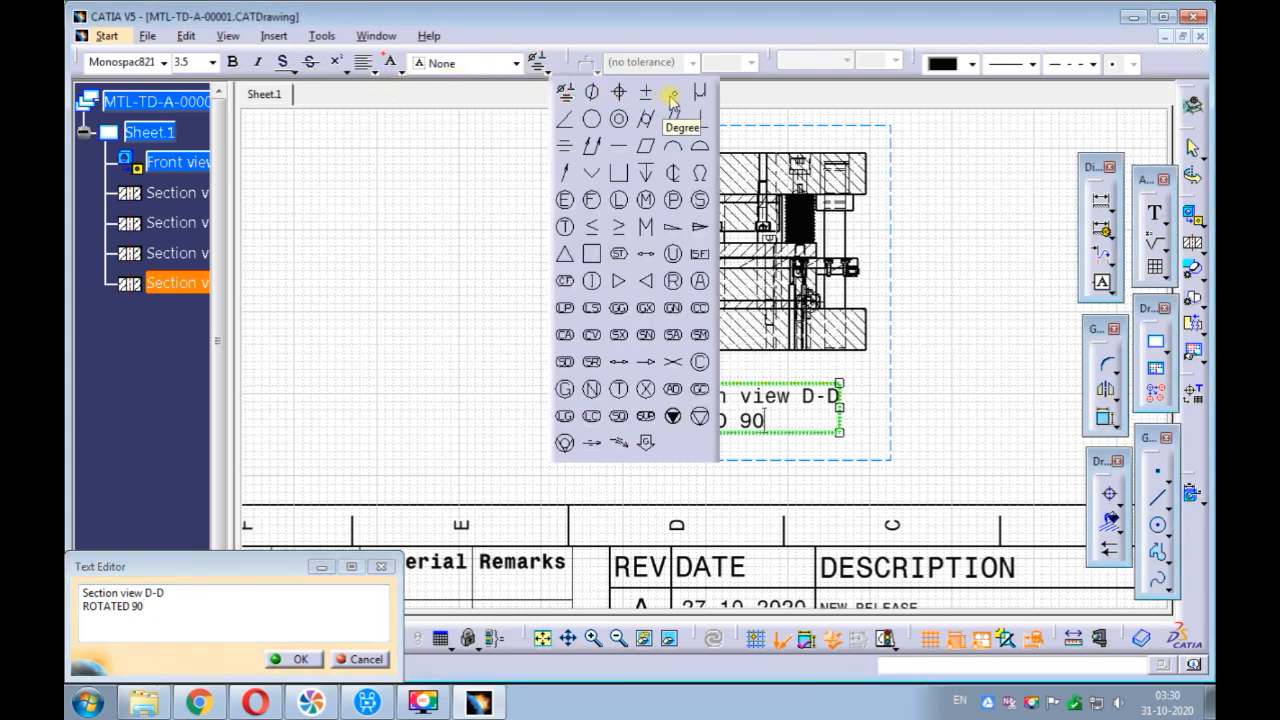
pyautogui.click(300, 659)
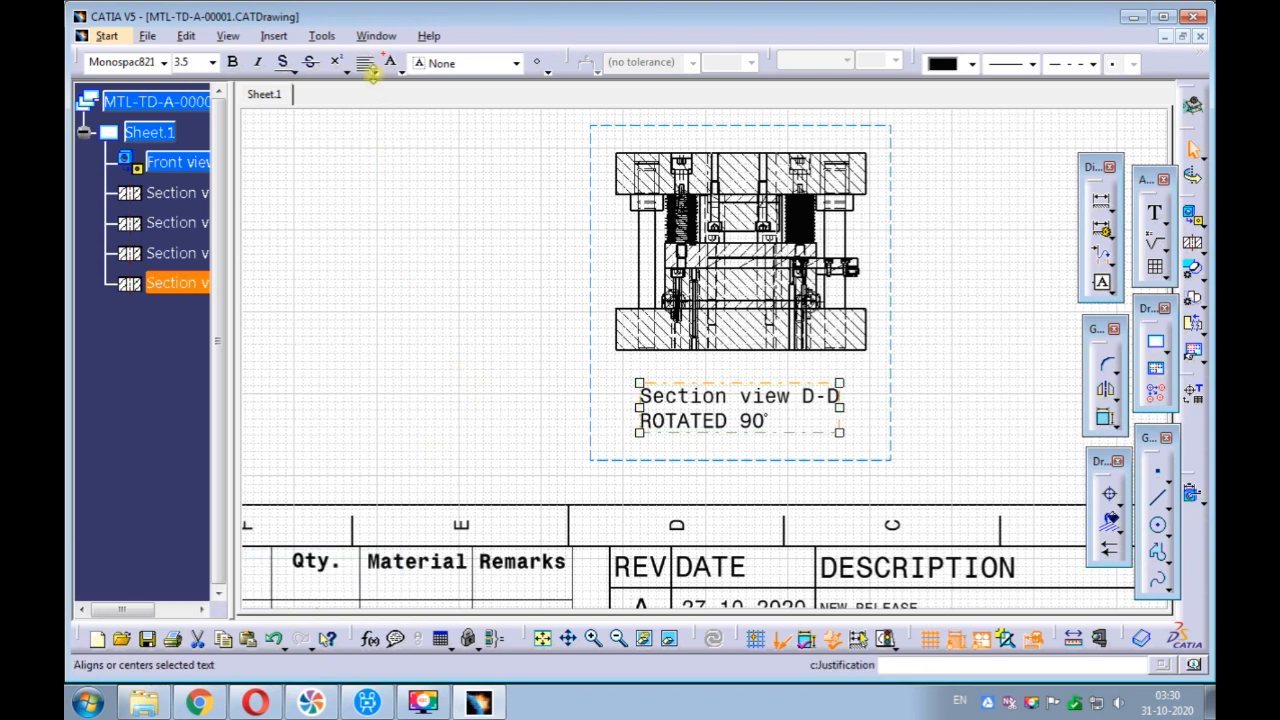
pyautogui.click(388, 116)
pyautogui.click(423, 363)
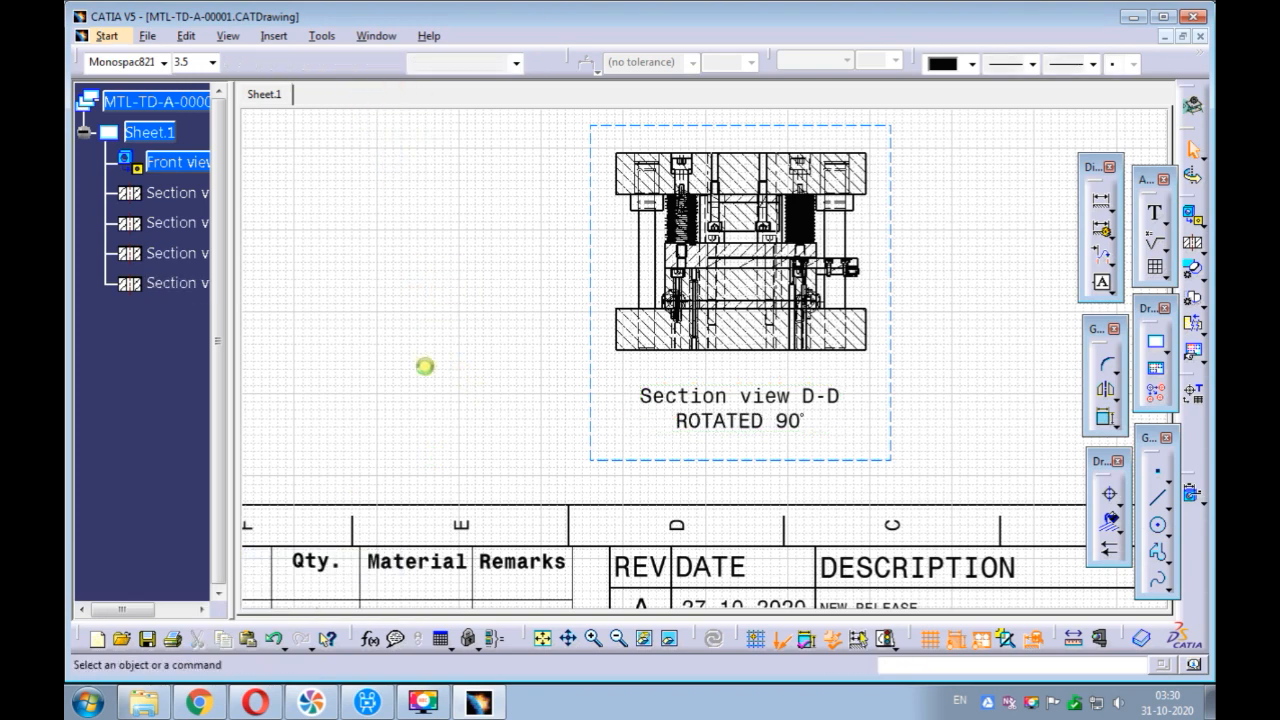
# Position section view D-D independently of its reference view and move it to the right of section view C-C.
pyautogui.moveTo(471, 297)
pyautogui.keyDown('ctrl'); pyautogui.mouseDown(button='middle')
pyautogui.moveTo(446, 364)
pyautogui.moveTo(491, 231)
pyautogui.moveTo(660, 320)
pyautogui.mouseUp(button='middle'); pyautogui.keyUp('ctrl')
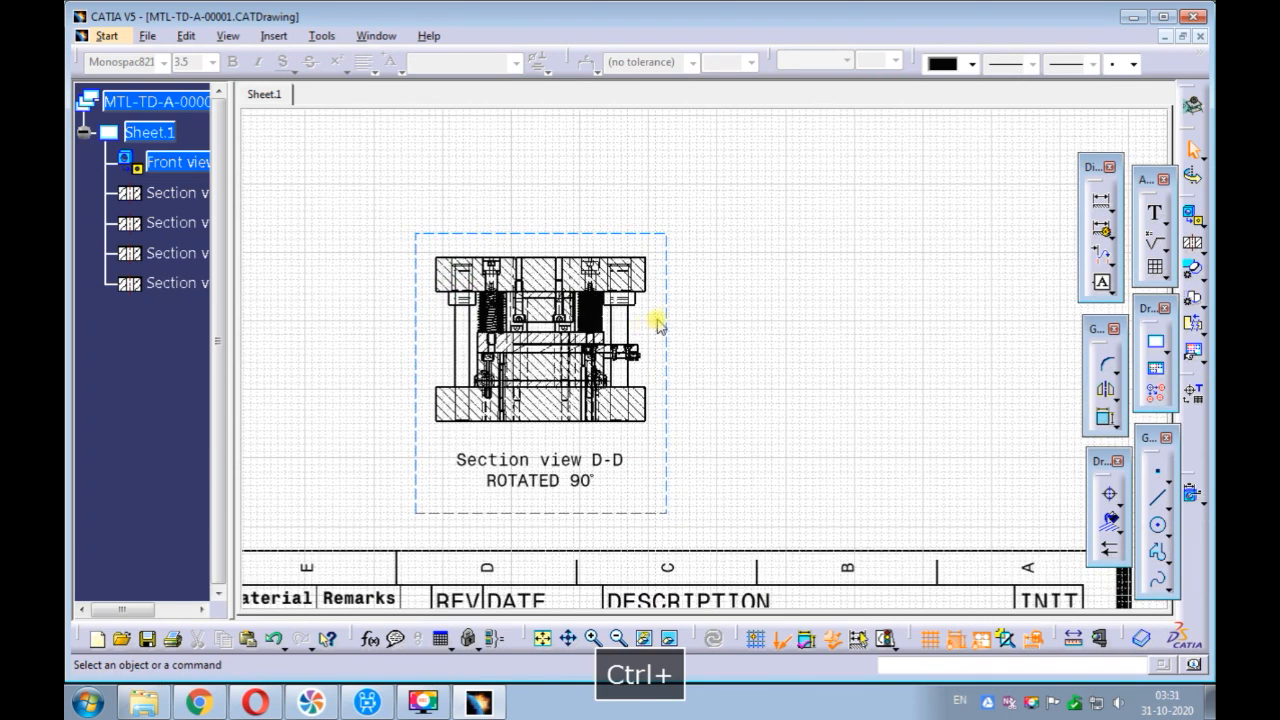
pyautogui.rightClick(668, 316)
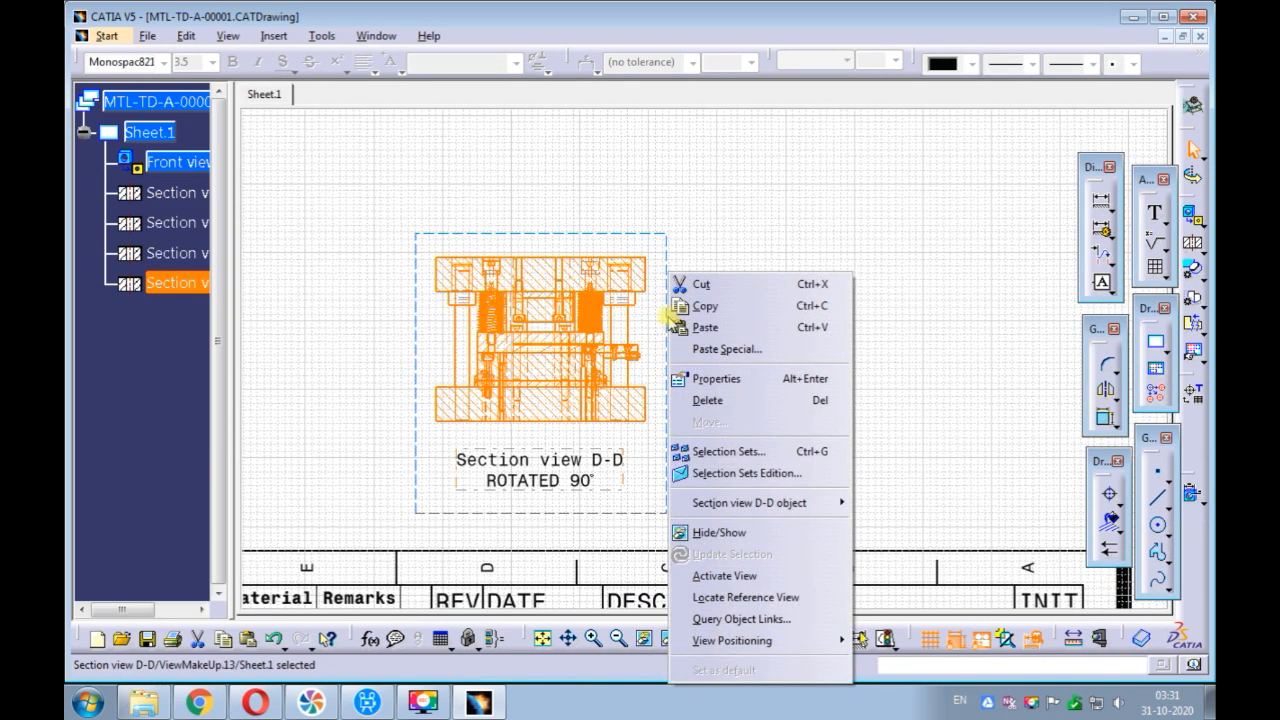
pyautogui.moveTo(700, 640)
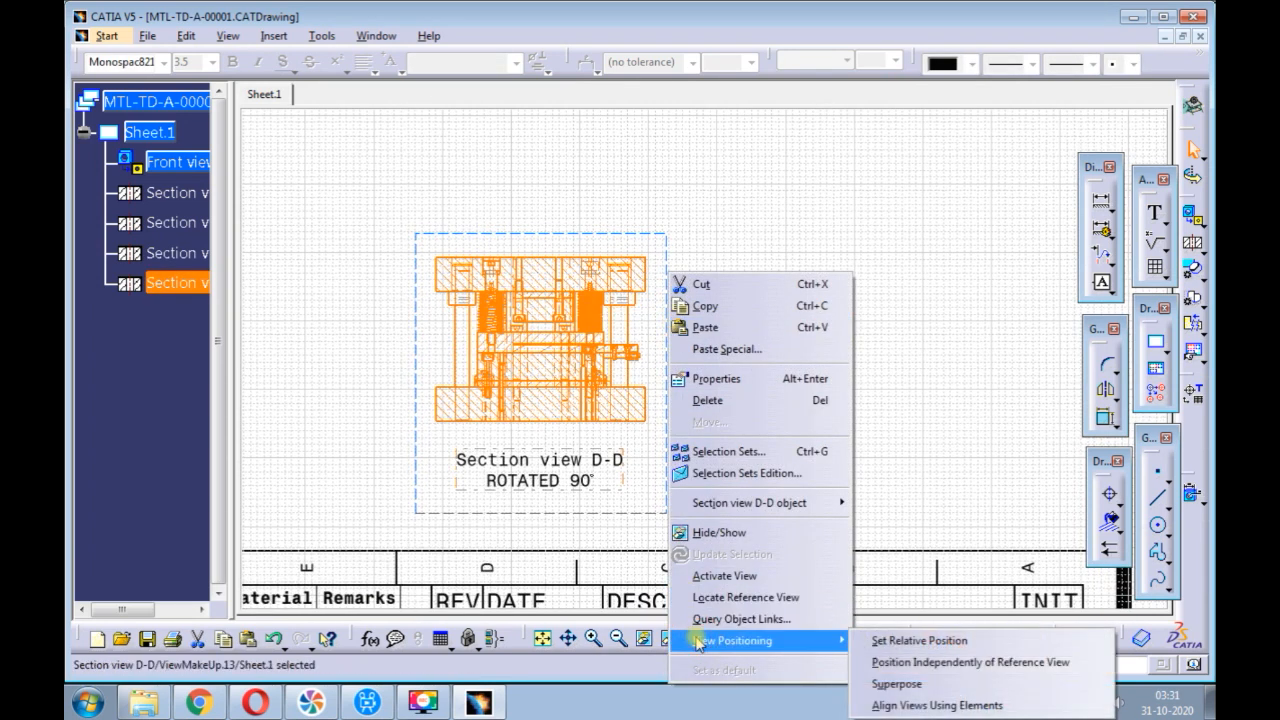
pyautogui.click(886, 662)
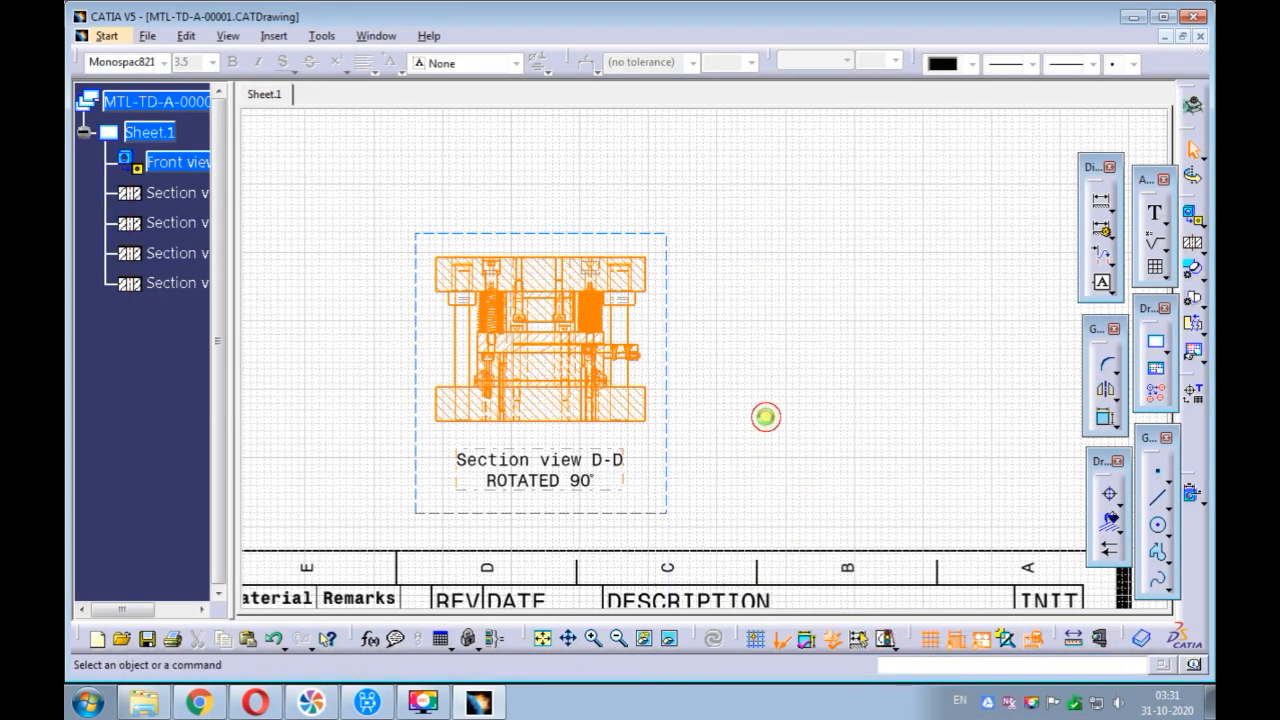
pyautogui.moveTo(730, 305)
pyautogui.keyDown('ctrl'); pyautogui.mouseDown(button='middle')
pyautogui.moveTo(717, 366)
pyautogui.moveTo(571, 260)
pyautogui.moveTo(546, 269)
pyautogui.mouseUp(button='middle'); pyautogui.keyUp('ctrl')
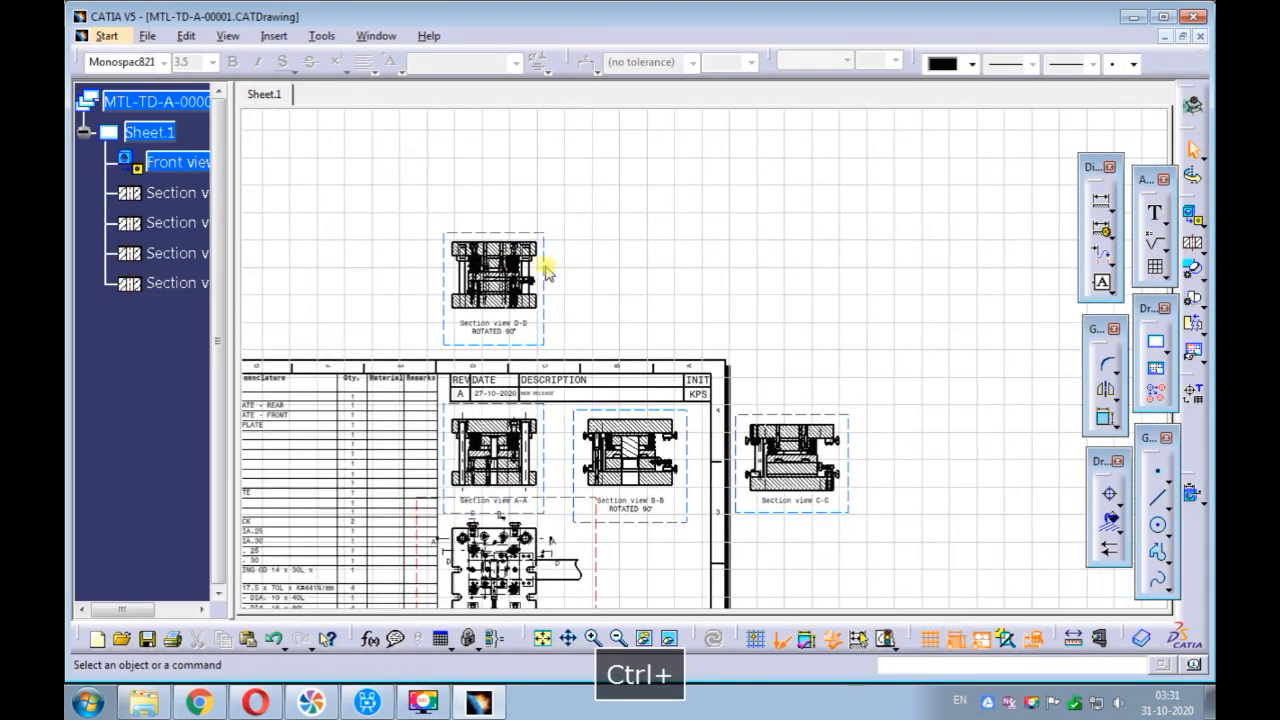
pyautogui.moveTo(540, 265); pyautogui.dragTo(980, 449)
pyautogui.click(866, 341)
# Add the line "ROTATED 90°" to section view C-C's label and centre-align the label text.
pyautogui.keyDown('ctrl'); pyautogui.moveTo(854, 340); pyautogui.dragTo(737, 234, button='middle'); pyautogui.keyUp('ctrl')
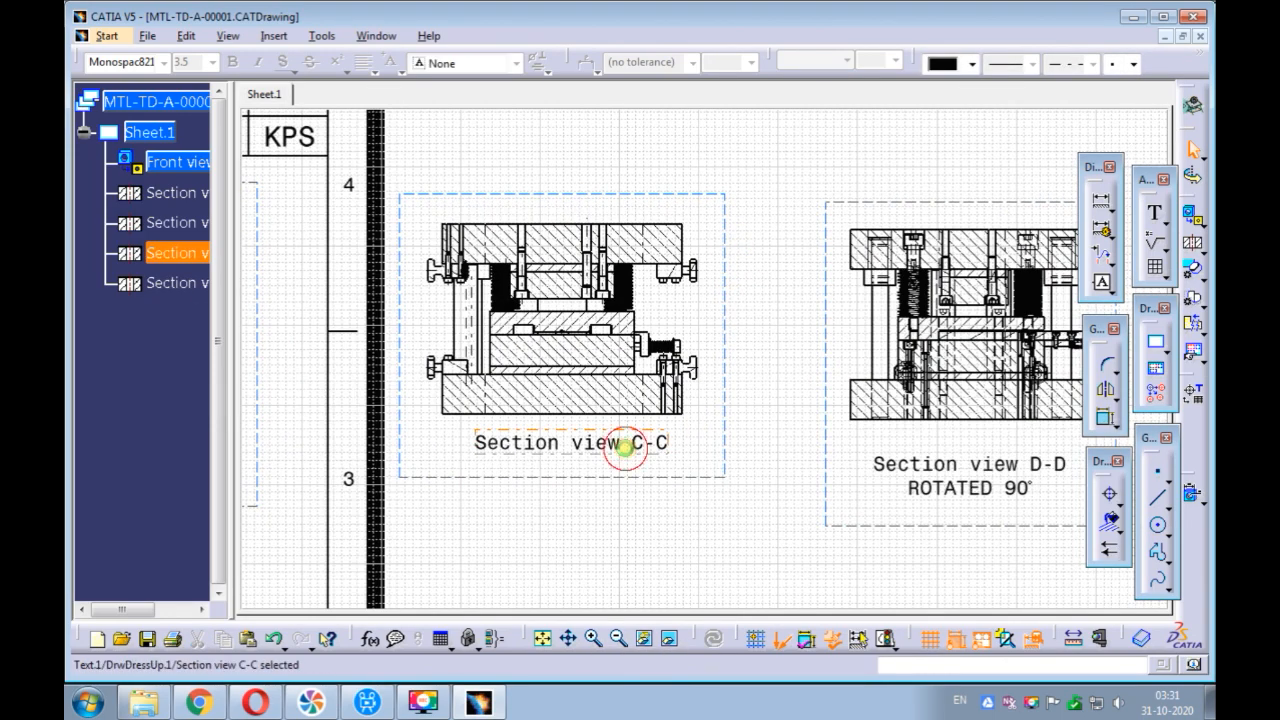
pyautogui.doubleClick(625, 448)
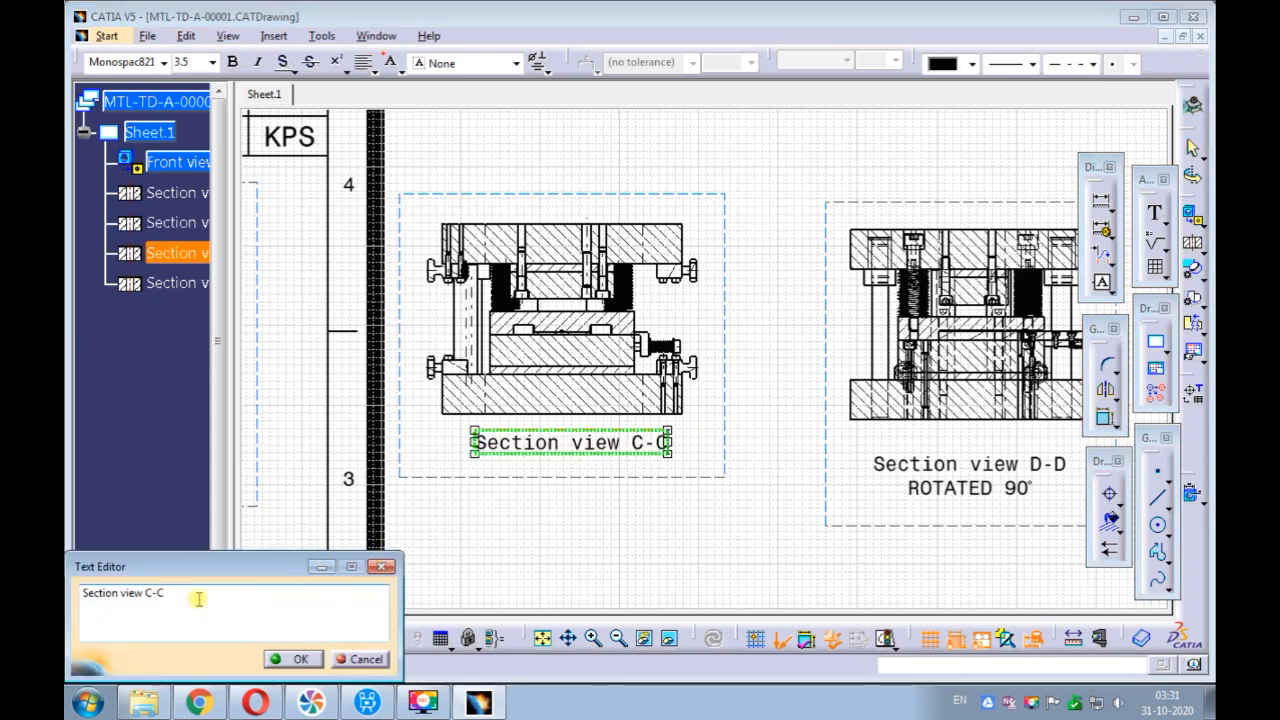
pyautogui.hotkey('ctrl', 'Return')
pyautogui.write('ROTATED 90')
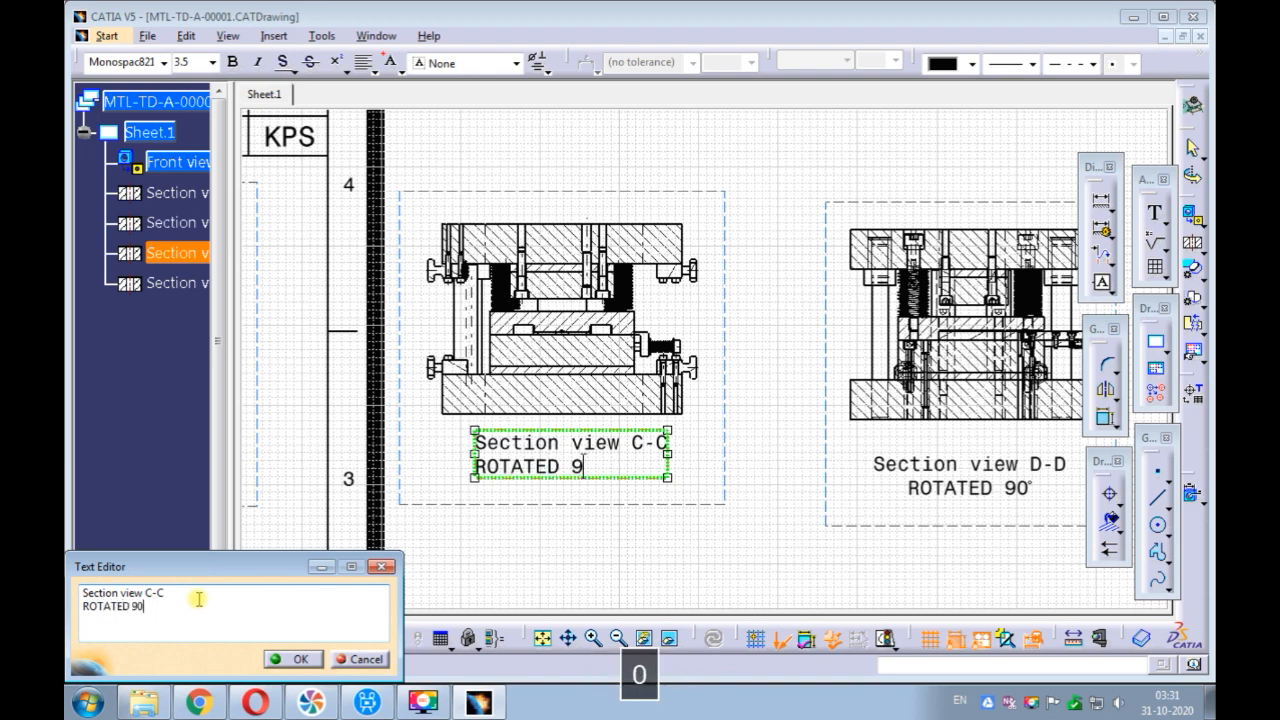
pyautogui.click(541, 68)
pyautogui.click(670, 90)
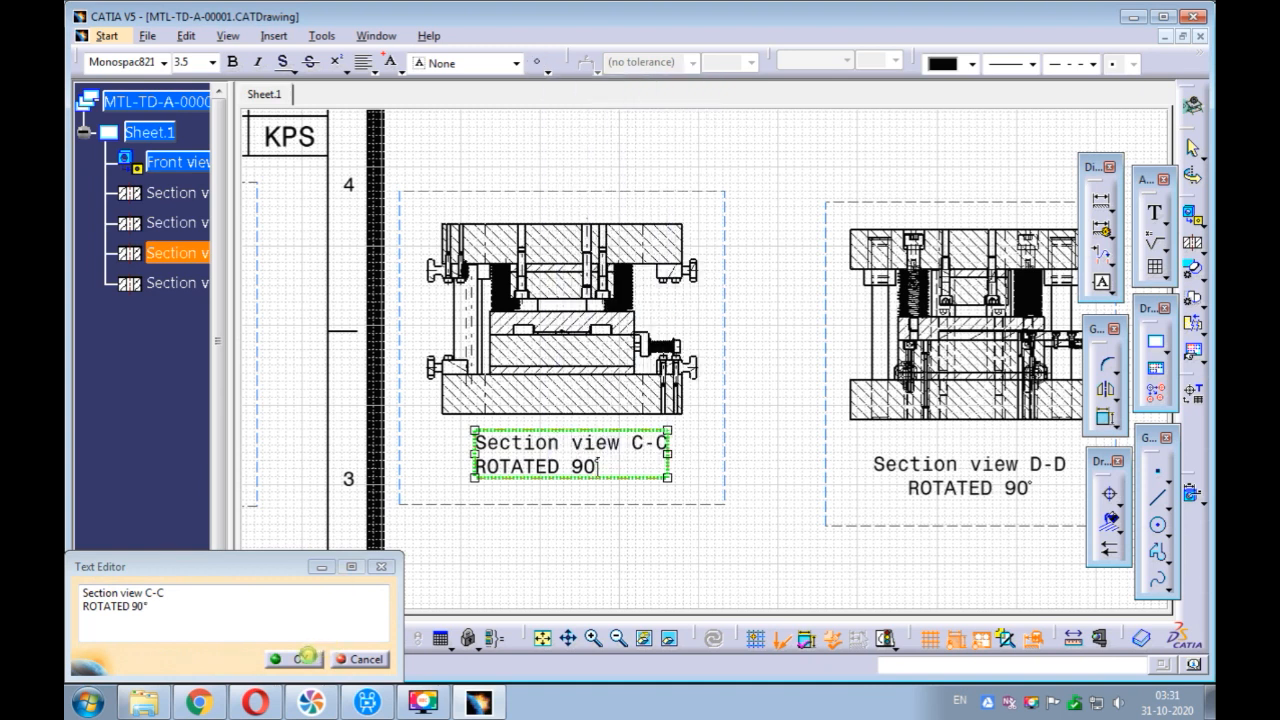
pyautogui.click(300, 659)
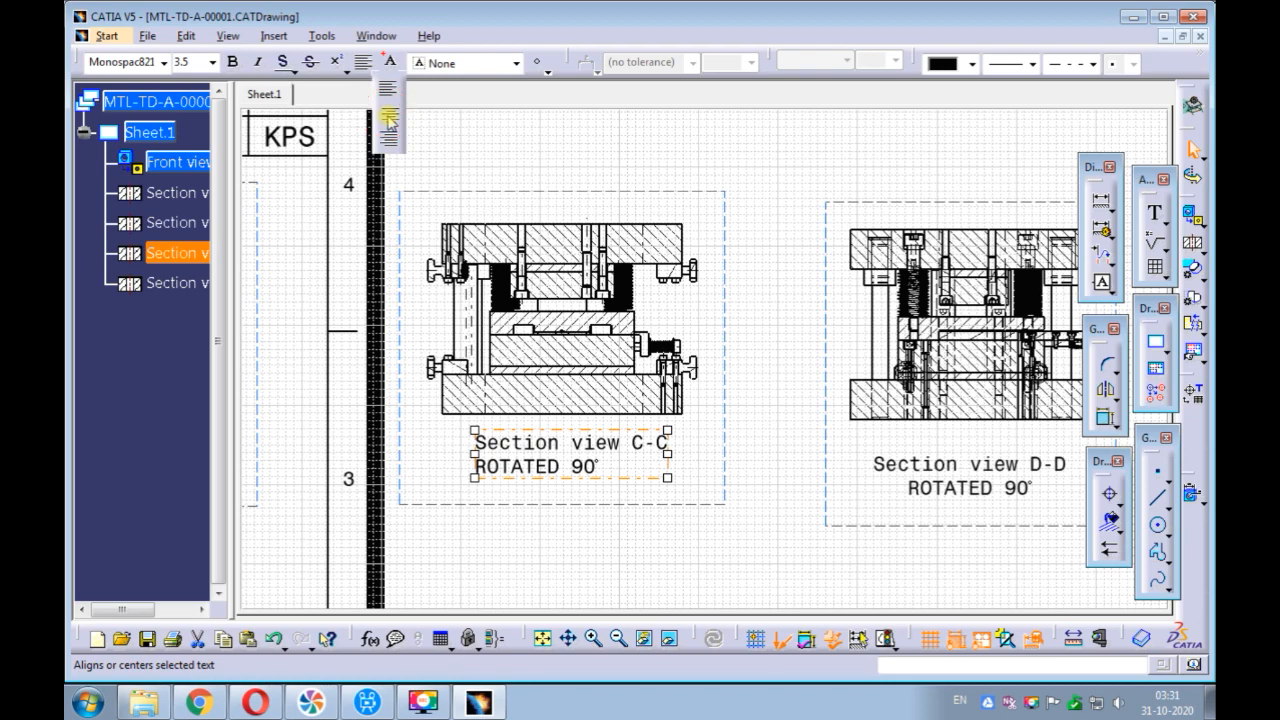
pyautogui.click(389, 118)
pyautogui.keyDown('ctrl'); pyautogui.moveTo(612, 240); pyautogui.dragTo(618, 288, button='middle'); pyautogui.keyUp('ctrl')
pyautogui.moveTo(660, 246); pyautogui.dragTo(520, 277, button='middle')
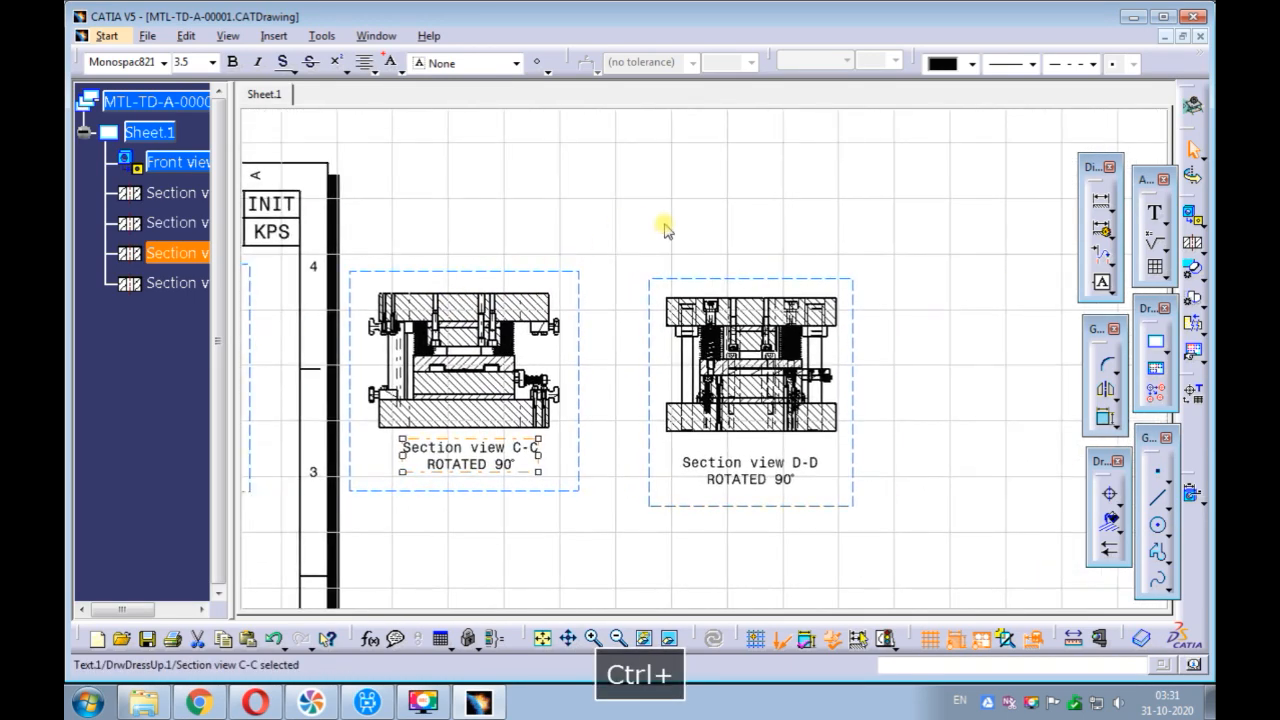
pyautogui.click(664, 229)
# In section view D-D's properties, turn off Hidden Lines and Fillets, turn on Axis and Thread, and apply the changes.
pyautogui.moveTo(633, 263)
pyautogui.keyDown('ctrl'); pyautogui.mouseDown(button='middle')
pyautogui.moveTo(638, 196)
pyautogui.moveTo(520, 217)
pyautogui.moveTo(486, 194)
pyautogui.mouseUp(button='middle'); pyautogui.keyUp('ctrl')
pyautogui.click(492, 173)
pyautogui.rightClick(502, 172)
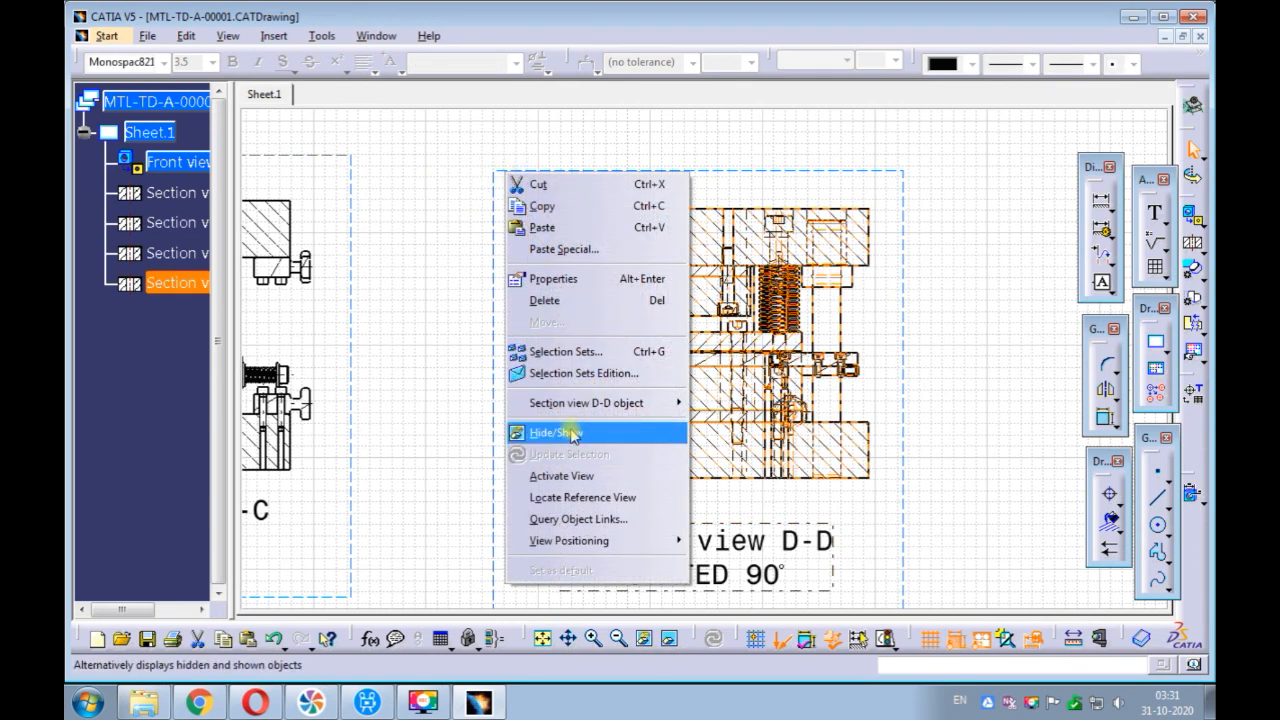
pyautogui.click(571, 279)
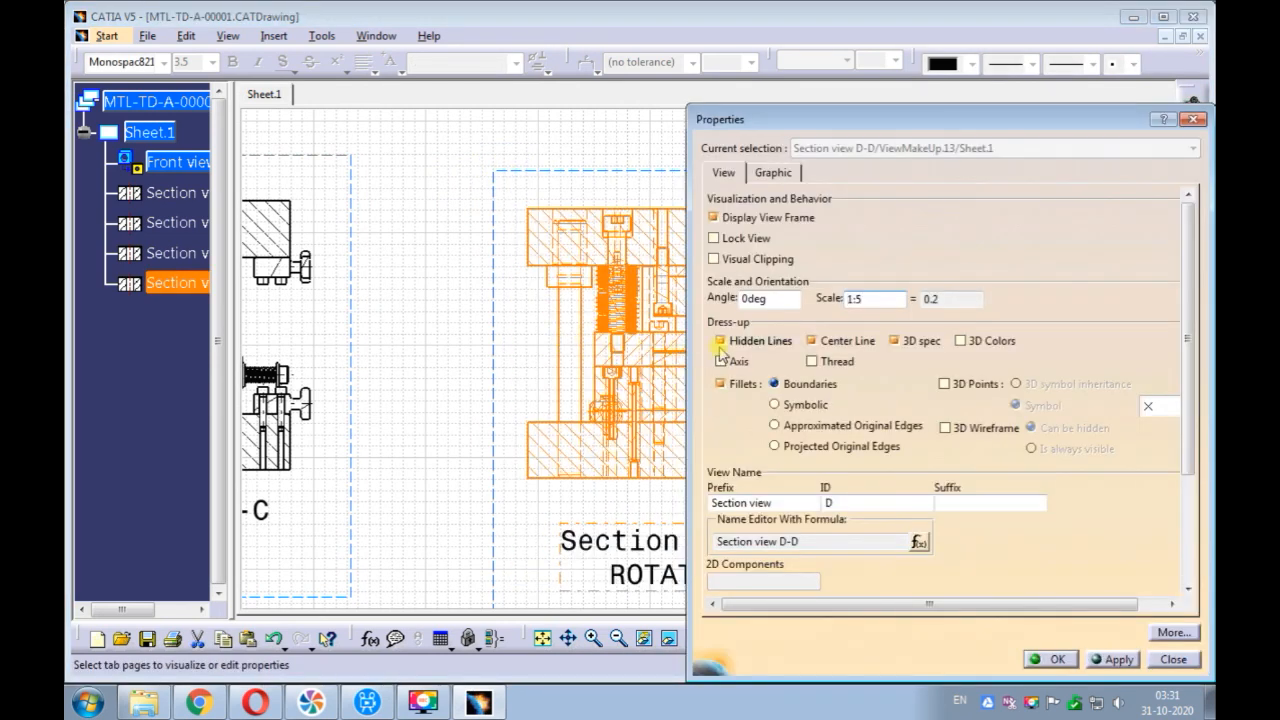
pyautogui.click(720, 361)
pyautogui.click(812, 361)
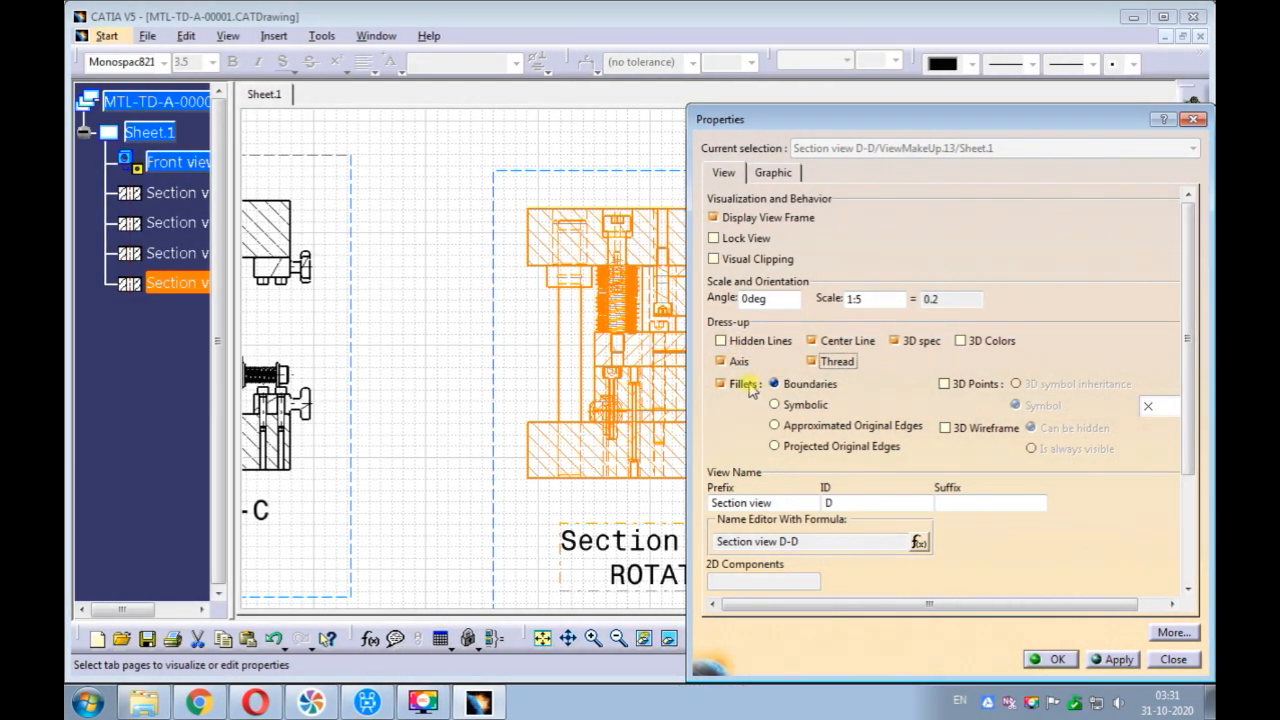
pyautogui.click(1106, 661)
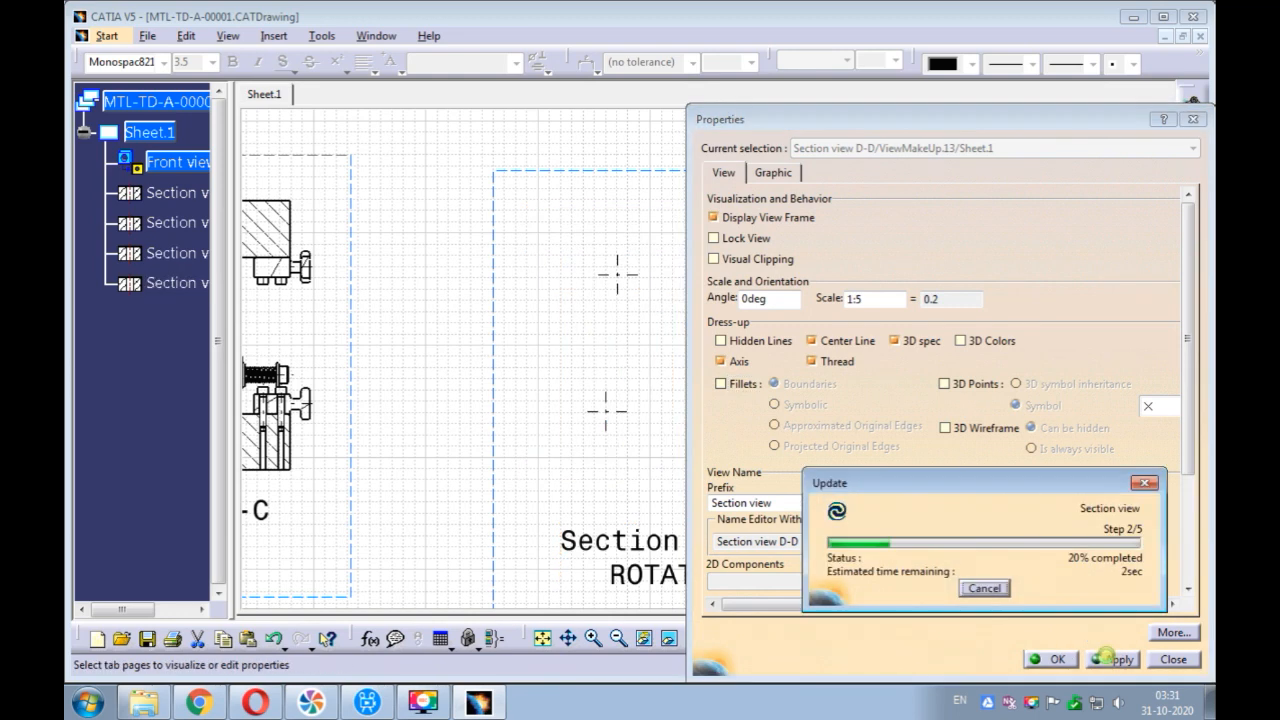
pyautogui.click(1050, 659)
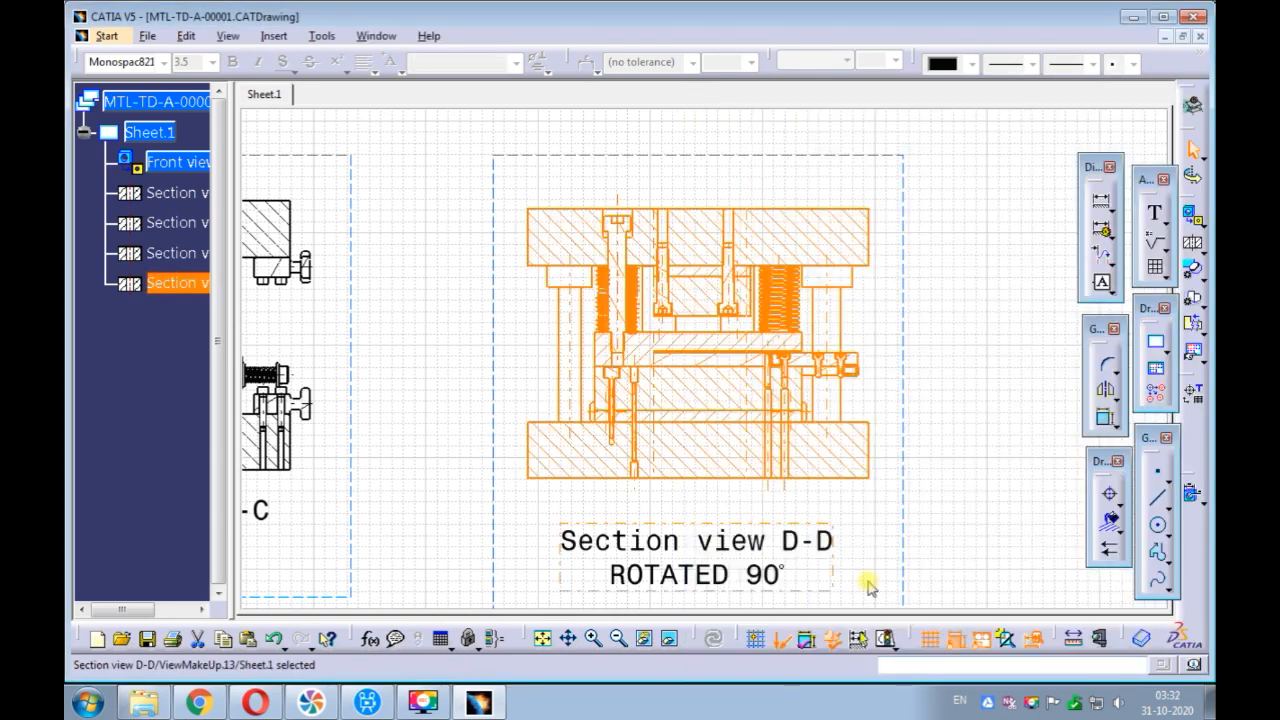
# Open section D-D's cutting profile for editing and raise its first horizontal segment towards the dowel pin's centre.
pyautogui.click(975, 498)
pyautogui.keyDown('ctrl'); pyautogui.moveTo(754, 446); pyautogui.dragTo(580, 457, button='middle'); pyautogui.keyUp('ctrl')
pyautogui.moveTo(403, 554)
pyautogui.mouseDown(button='middle')
pyautogui.moveTo(769, 400)
pyautogui.moveTo(959, 393)
pyautogui.mouseUp(button='middle')
pyautogui.moveTo(686, 389)
pyautogui.keyDown('ctrl'); pyautogui.mouseDown(button='middle')
pyautogui.moveTo(617, 329)
pyautogui.moveTo(651, 296)
pyautogui.mouseUp(button='middle'); pyautogui.keyUp('ctrl')
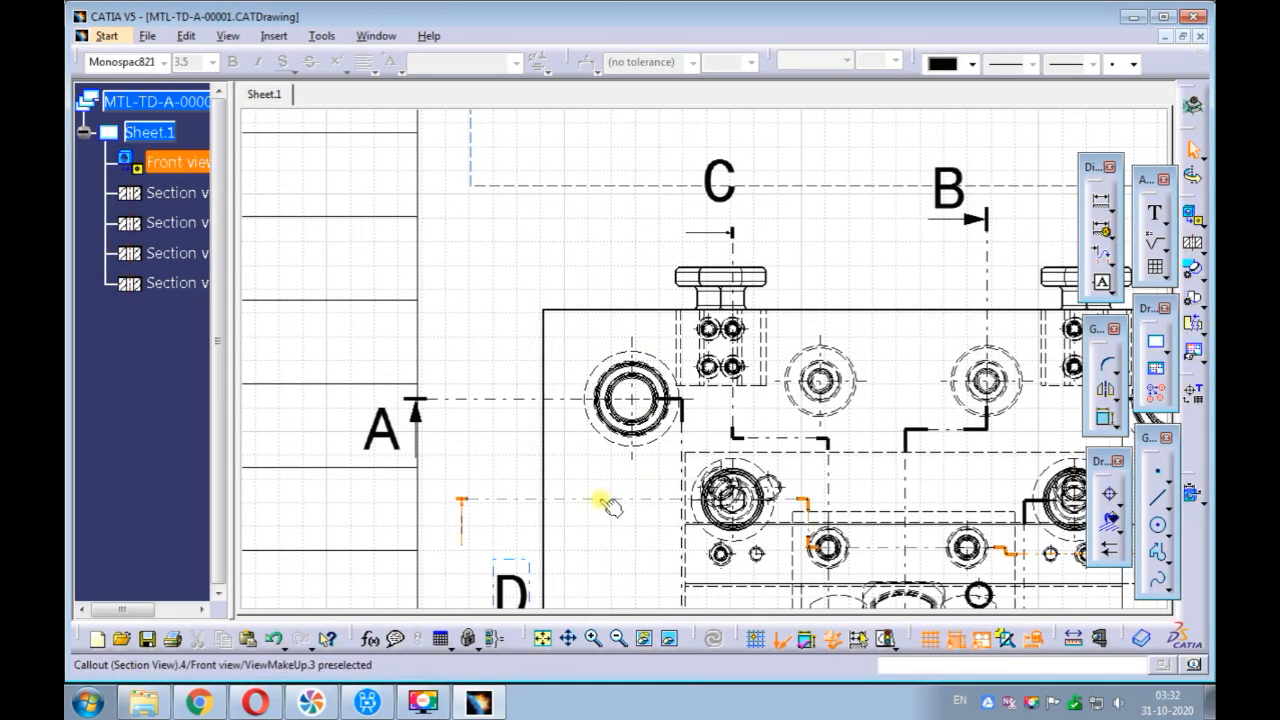
pyautogui.doubleClick(605, 499)
pyautogui.keyDown('ctrl'); pyautogui.moveTo(710, 443); pyautogui.dragTo(689, 320, button='middle'); pyautogui.keyUp('ctrl')
pyautogui.keyDown('ctrl'); pyautogui.moveTo(669, 366); pyautogui.dragTo(676, 305, button='middle'); pyautogui.keyUp('ctrl')
pyautogui.keyDown('ctrl'); pyautogui.moveTo(740, 432); pyautogui.dragTo(720, 335, button='middle'); pyautogui.keyUp('ctrl')
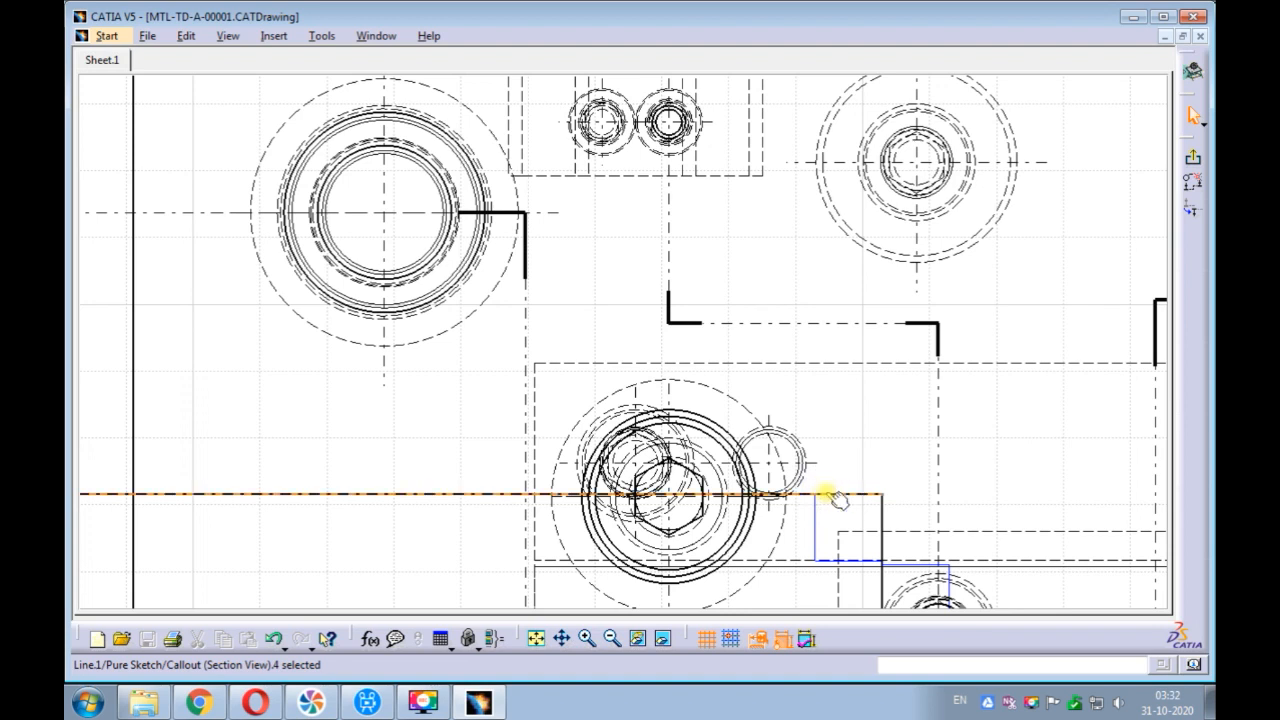
pyautogui.rightClick(829, 494)
pyautogui.moveTo(863, 450)
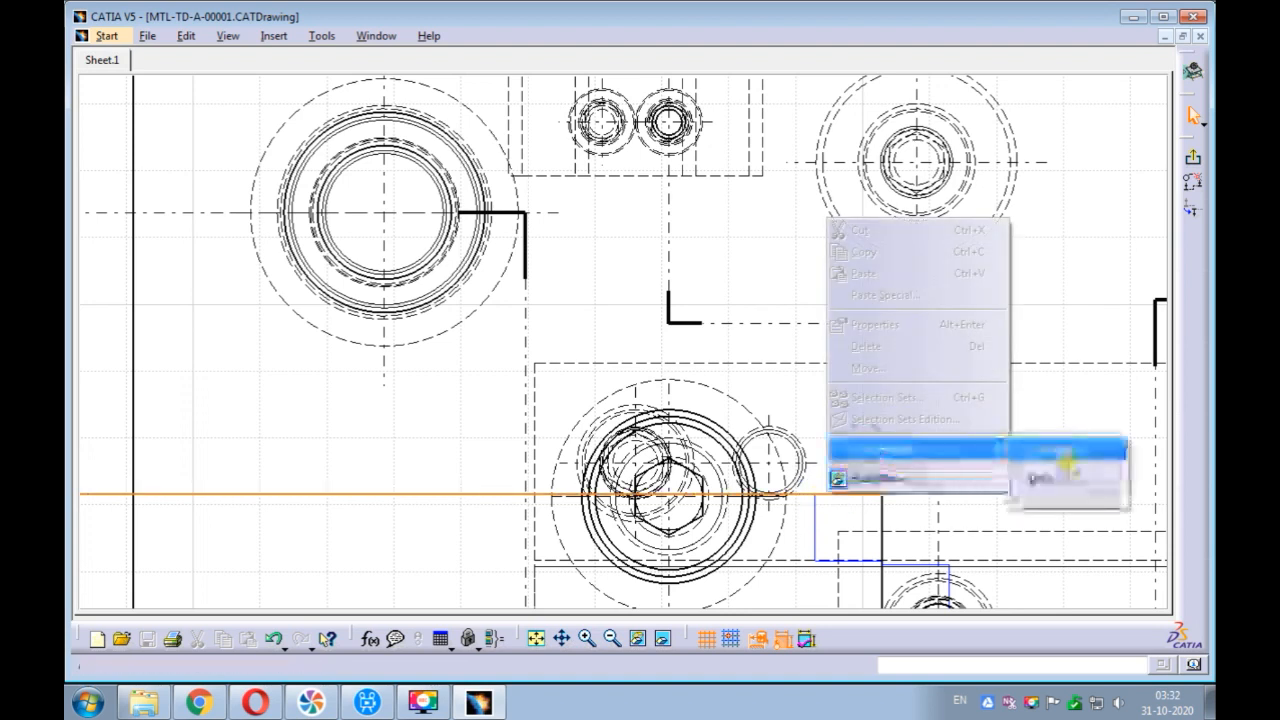
pyautogui.click(1062, 477)
pyautogui.moveTo(838, 497); pyautogui.dragTo(826, 443)
pyautogui.moveTo(826, 443)
pyautogui.keyDown('ctrl'); pyautogui.mouseDown(button='middle')
pyautogui.moveTo(893, 440)
pyautogui.moveTo(680, 357)
pyautogui.moveTo(760, 289)
pyautogui.moveTo(1014, 449)
pyautogui.mouseUp(button='middle'); pyautogui.keyUp('ctrl')
pyautogui.moveTo(980, 463); pyautogui.dragTo(981, 469)
# Shift the D-D profile's first vertical segment closer to the dowel pin and align the first horizontal segment with the pin's centre.
pyautogui.moveTo(981, 469)
pyautogui.keyDown('ctrl'); pyautogui.mouseDown(button='middle')
pyautogui.moveTo(866, 397)
pyautogui.moveTo(771, 551)
pyautogui.moveTo(777, 414)
pyautogui.moveTo(764, 358)
pyautogui.moveTo(817, 286)
pyautogui.mouseUp(button='middle'); pyautogui.keyUp('ctrl')
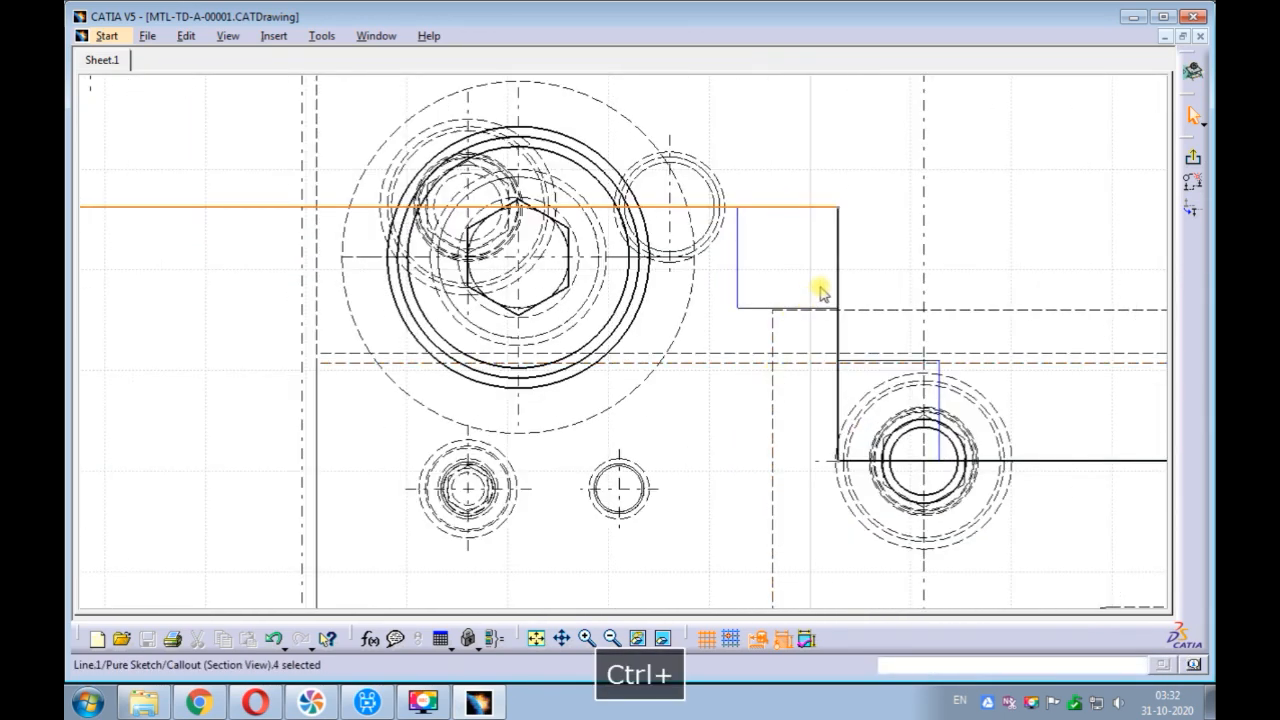
pyautogui.moveTo(843, 280); pyautogui.dragTo(753, 280)
pyautogui.moveTo(758, 278)
pyautogui.keyDown('ctrl'); pyautogui.mouseDown(button='middle')
pyautogui.moveTo(749, 206)
pyautogui.moveTo(697, 366)
pyautogui.moveTo(745, 145)
pyautogui.mouseUp(button='middle'); pyautogui.keyUp('ctrl')
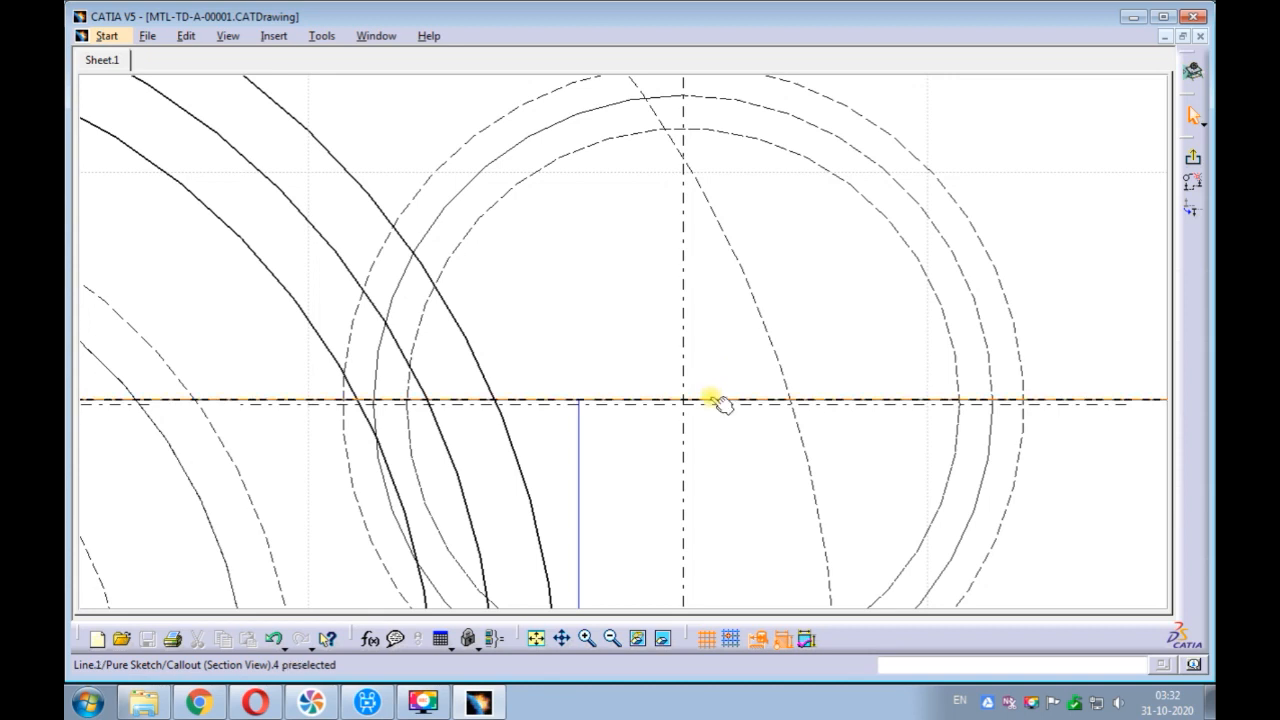
pyautogui.moveTo(710, 399); pyautogui.dragTo(708, 402)
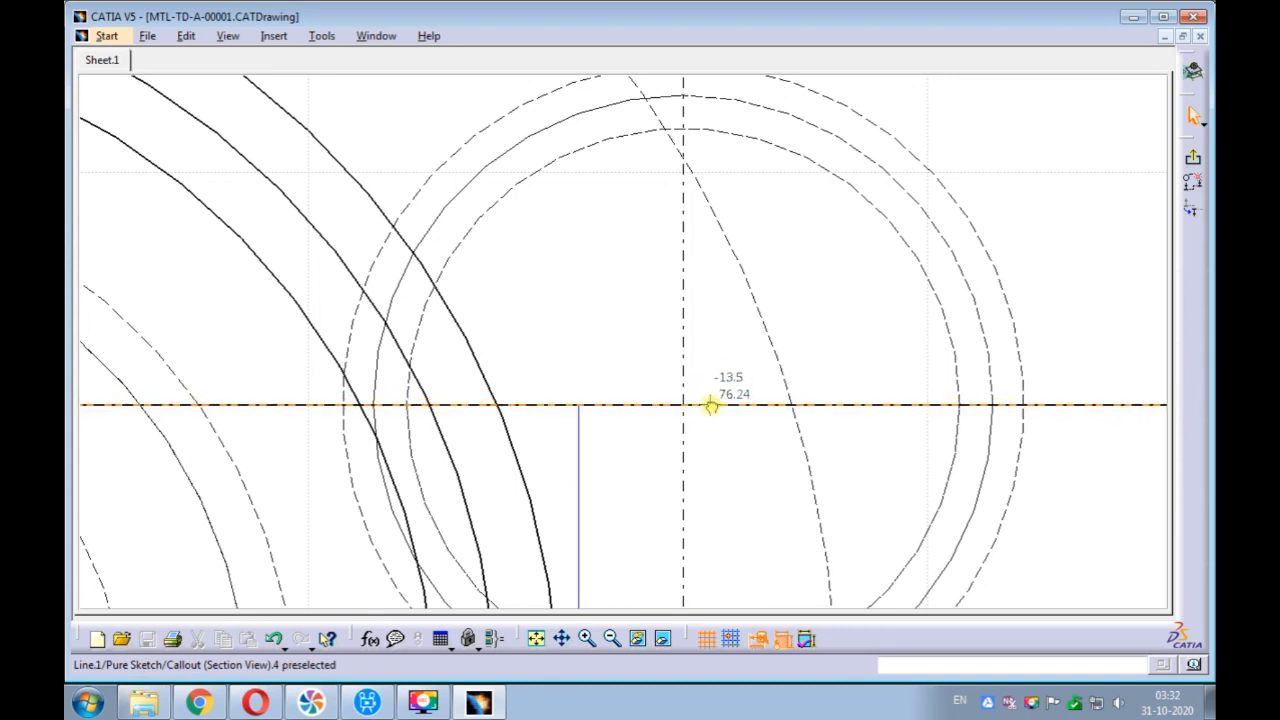
pyautogui.moveTo(720, 410)
pyautogui.keyDown('ctrl'); pyautogui.mouseDown(button='middle')
pyautogui.moveTo(623, 451)
pyautogui.moveTo(555, 609)
pyautogui.mouseUp(button='middle'); pyautogui.keyUp('ctrl')
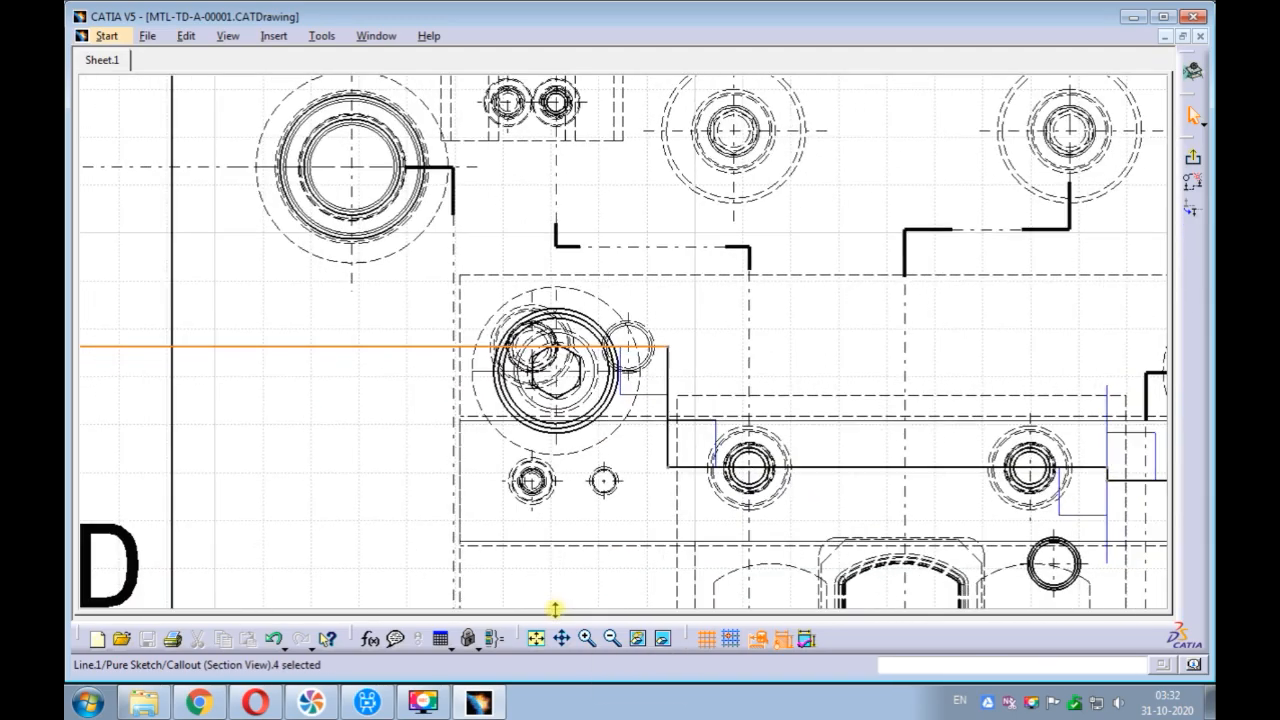
pyautogui.moveTo(808, 505)
pyautogui.mouseDown(button='middle')
pyautogui.moveTo(466, 409)
pyautogui.moveTo(669, 306)
pyautogui.moveTo(620, 495)
pyautogui.mouseUp(button='middle')
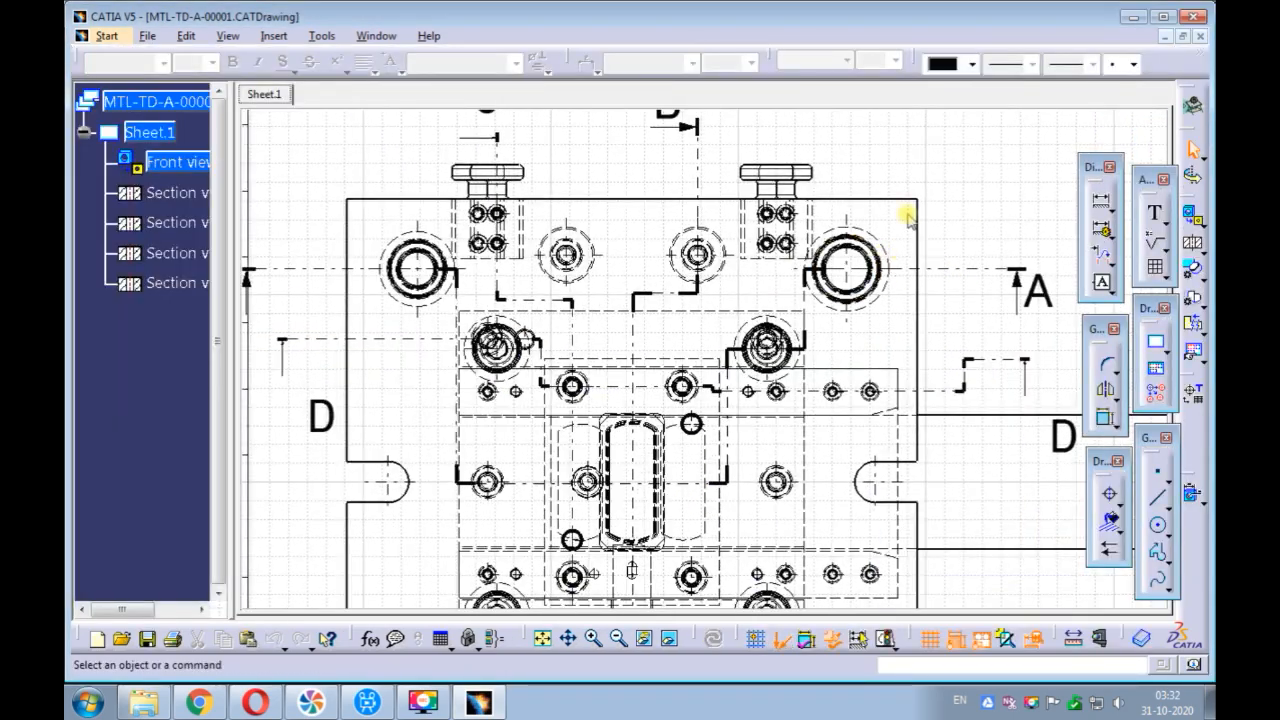
# Open the Overload Properties of section view D-D and add the shoulder bolt to the list.
pyautogui.moveTo(888, 251)
pyautogui.keyDown('ctrl'); pyautogui.mouseDown(button='middle')
pyautogui.moveTo(903, 194)
pyautogui.moveTo(675, 386)
pyautogui.moveTo(735, 218)
pyautogui.moveTo(731, 263)
pyautogui.moveTo(641, 300)
pyautogui.moveTo(548, 298)
pyautogui.mouseUp(button='middle'); pyautogui.keyUp('ctrl')
pyautogui.keyDown('ctrl'); pyautogui.moveTo(563, 240); pyautogui.dragTo(540, 352, button='middle'); pyautogui.keyUp('ctrl')
pyautogui.moveTo(740, 300); pyautogui.dragTo(460, 304, button='middle')
pyautogui.moveTo(777, 287)
pyautogui.mouseDown(button='middle')
pyautogui.moveTo(675, 302)
pyautogui.moveTo(754, 183)
pyautogui.moveTo(654, 200)
pyautogui.moveTo(640, 251)
pyautogui.moveTo(660, 197)
pyautogui.moveTo(663, 243)
pyautogui.moveTo(606, 243)
pyautogui.moveTo(623, 206)
pyautogui.moveTo(812, 292)
pyautogui.mouseUp(button='middle')
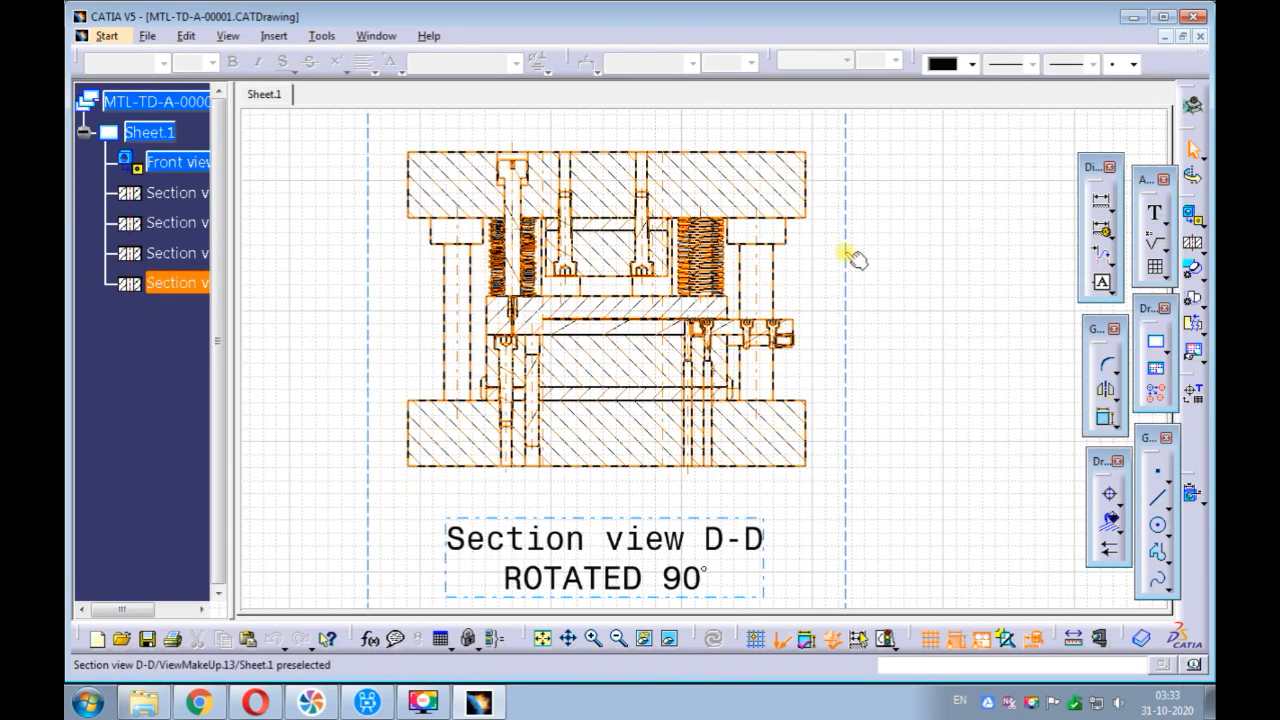
pyautogui.click(846, 252)
pyautogui.rightClick(846, 252)
pyautogui.moveTo(945, 487)
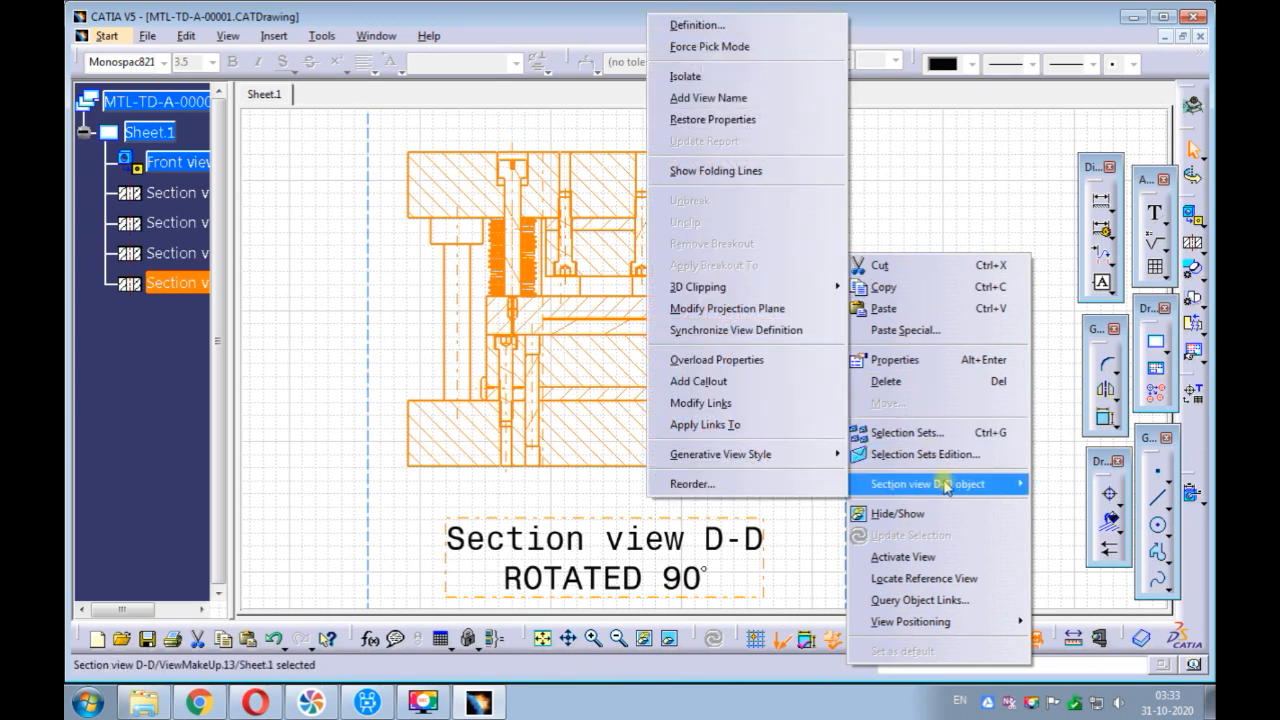
pyautogui.click(770, 360)
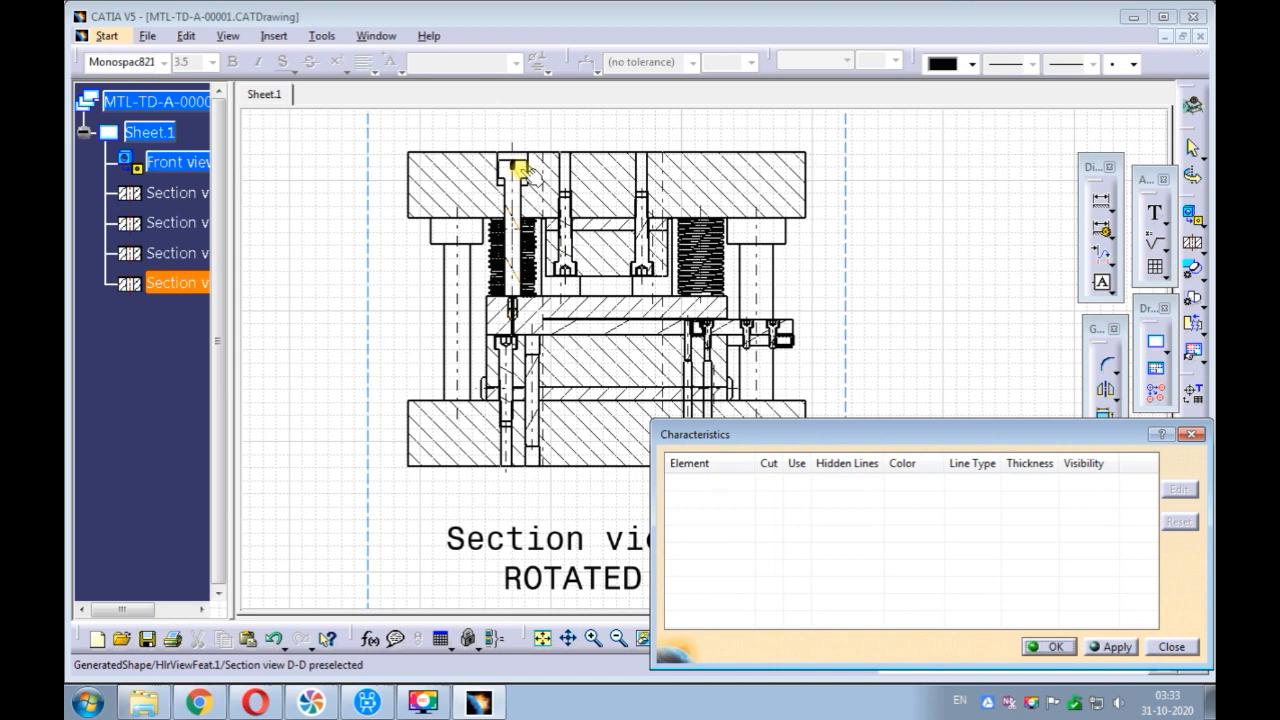
pyautogui.moveTo(515, 163)
pyautogui.keyDown('ctrl'); pyautogui.mouseDown(button='middle')
pyautogui.moveTo(506, 106)
pyautogui.moveTo(497, 111)
pyautogui.mouseUp(button='middle'); pyautogui.keyUp('ctrl')
pyautogui.moveTo(497, 111); pyautogui.dragTo(485, 201, button='middle')
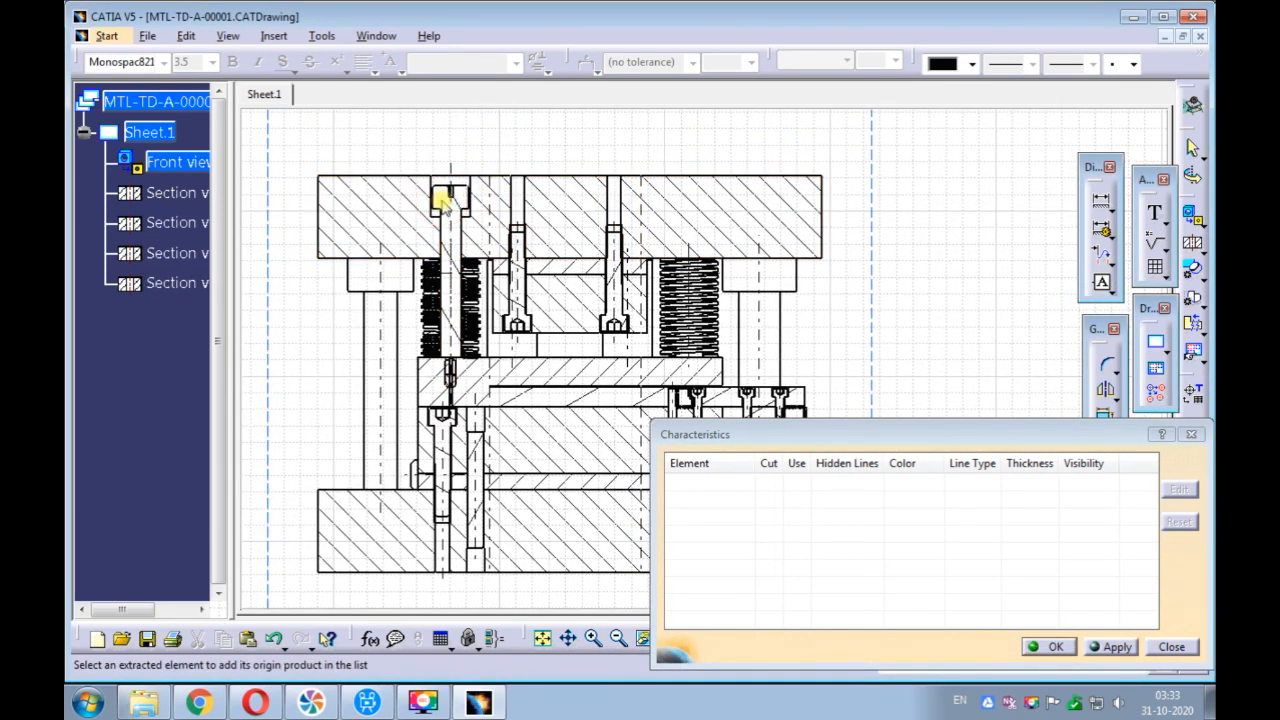
pyautogui.click(441, 195)
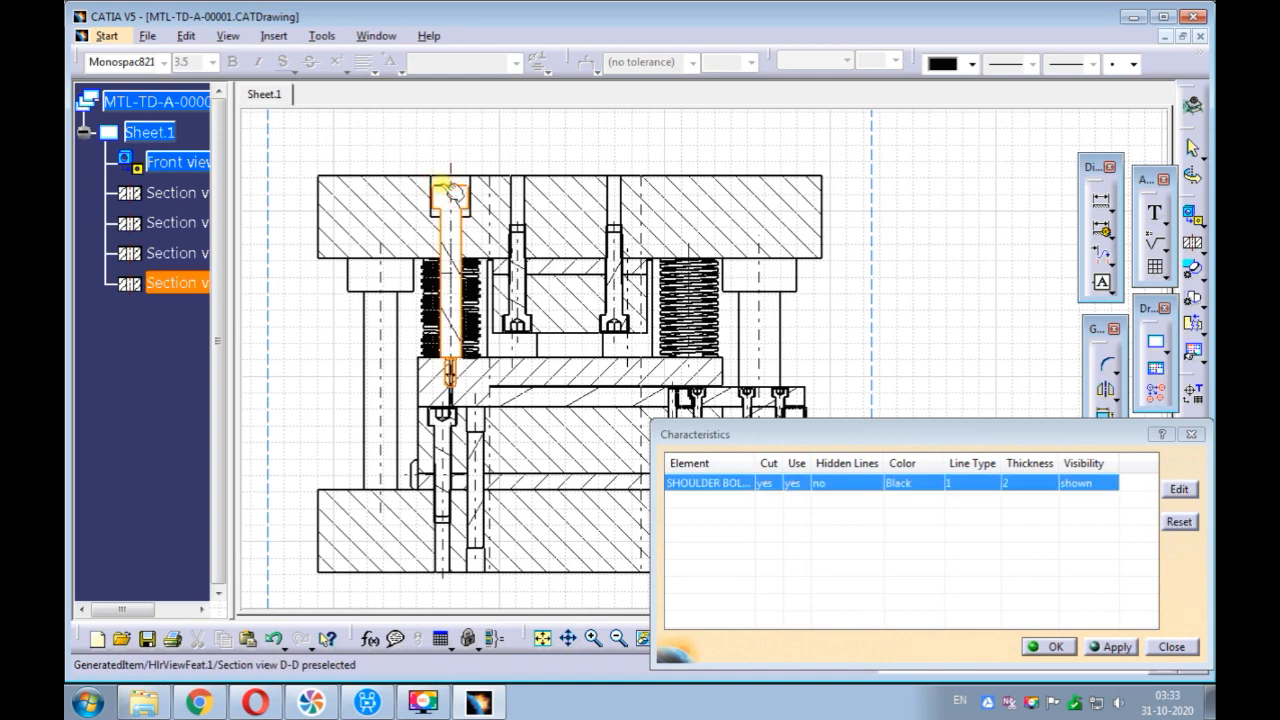
# Add the two upper ISO 4762 screws and the lower die's large ISO 4762 screw to the overload list.
pyautogui.moveTo(441, 195)
pyautogui.keyDown('ctrl'); pyautogui.mouseDown(button='middle')
pyautogui.moveTo(474, 223)
pyautogui.moveTo(472, 208)
pyautogui.mouseUp(button='middle'); pyautogui.keyUp('ctrl')
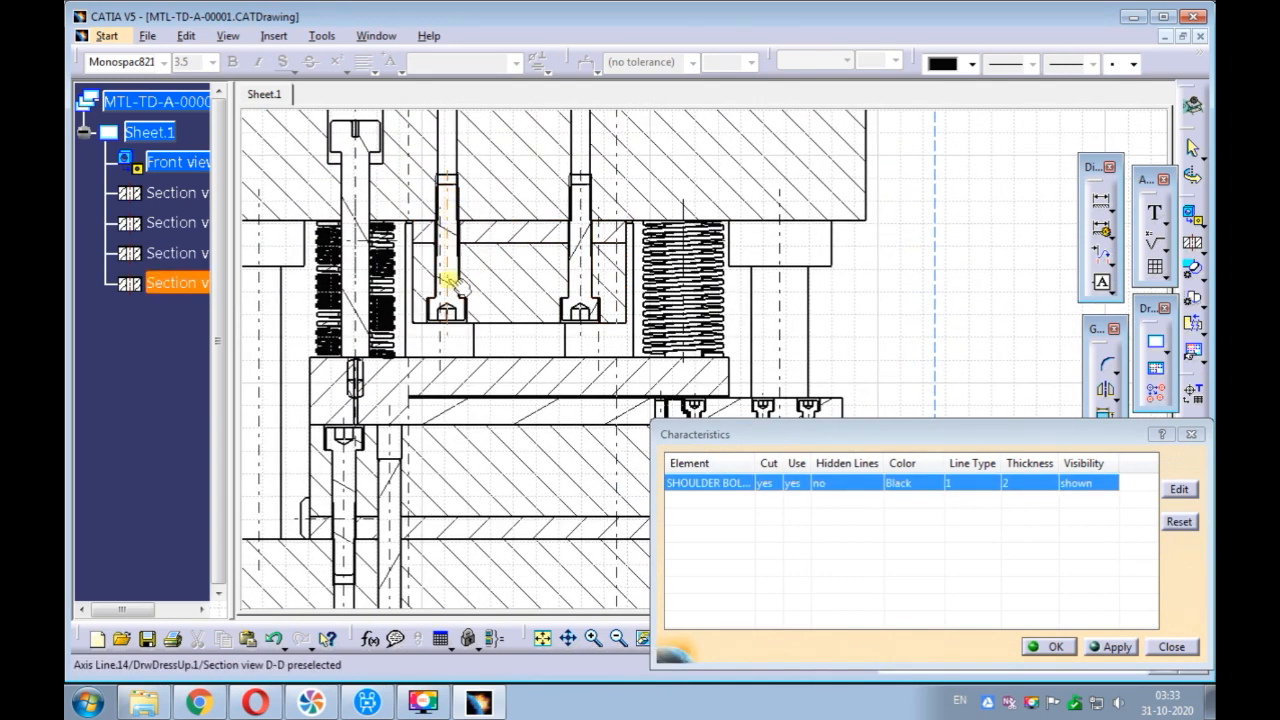
pyautogui.click(458, 308)
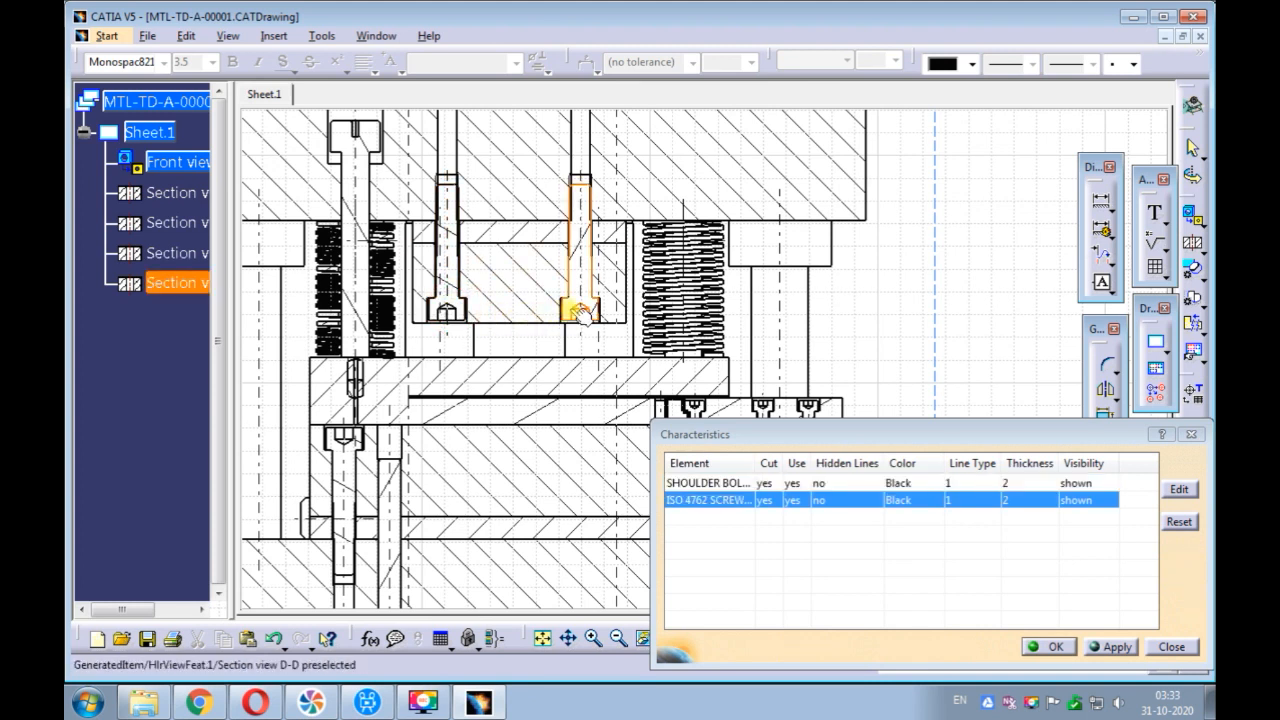
pyautogui.click(580, 312)
pyautogui.moveTo(549, 334); pyautogui.dragTo(526, 205, button='middle')
pyautogui.click(345, 332)
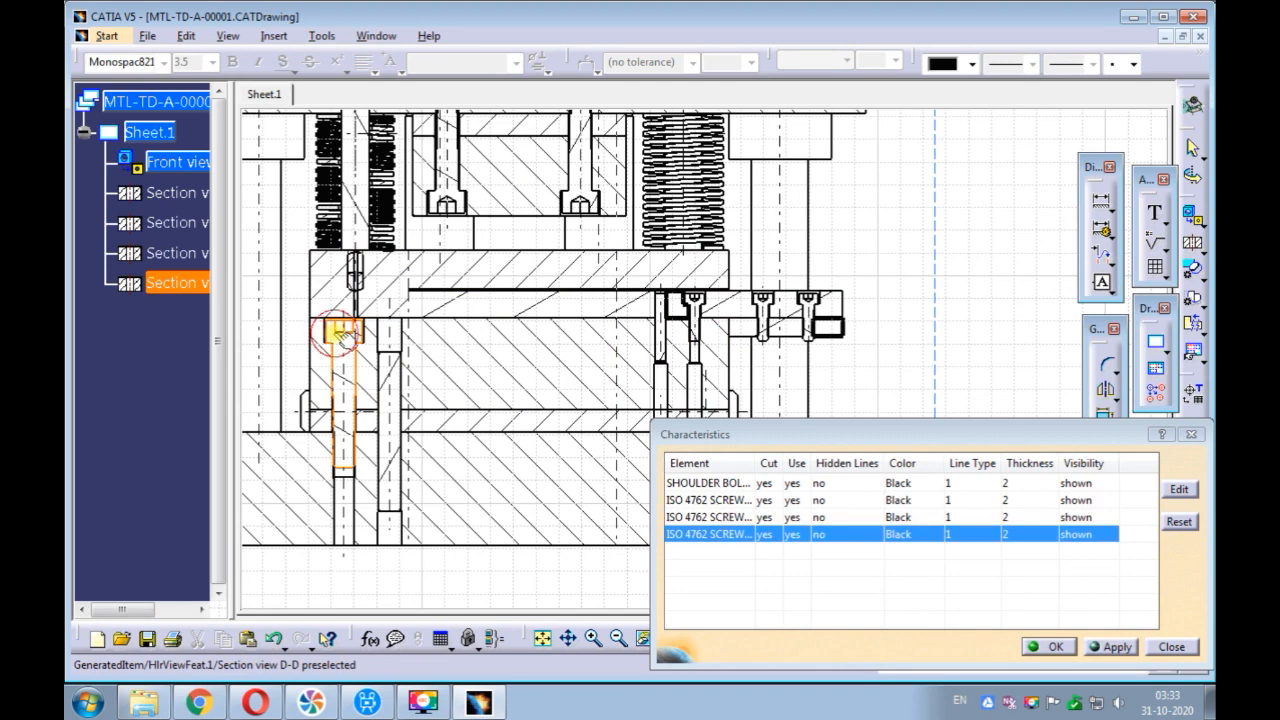
# Add the three small ISO 4762 screws and both ISO 2338 pins in the lower die to the overload list.
pyautogui.moveTo(749, 277)
pyautogui.keyDown('ctrl'); pyautogui.mouseDown(button='middle')
pyautogui.moveTo(749, 220)
pyautogui.moveTo(609, 214)
pyautogui.moveTo(606, 170)
pyautogui.mouseUp(button='middle'); pyautogui.keyUp('ctrl')
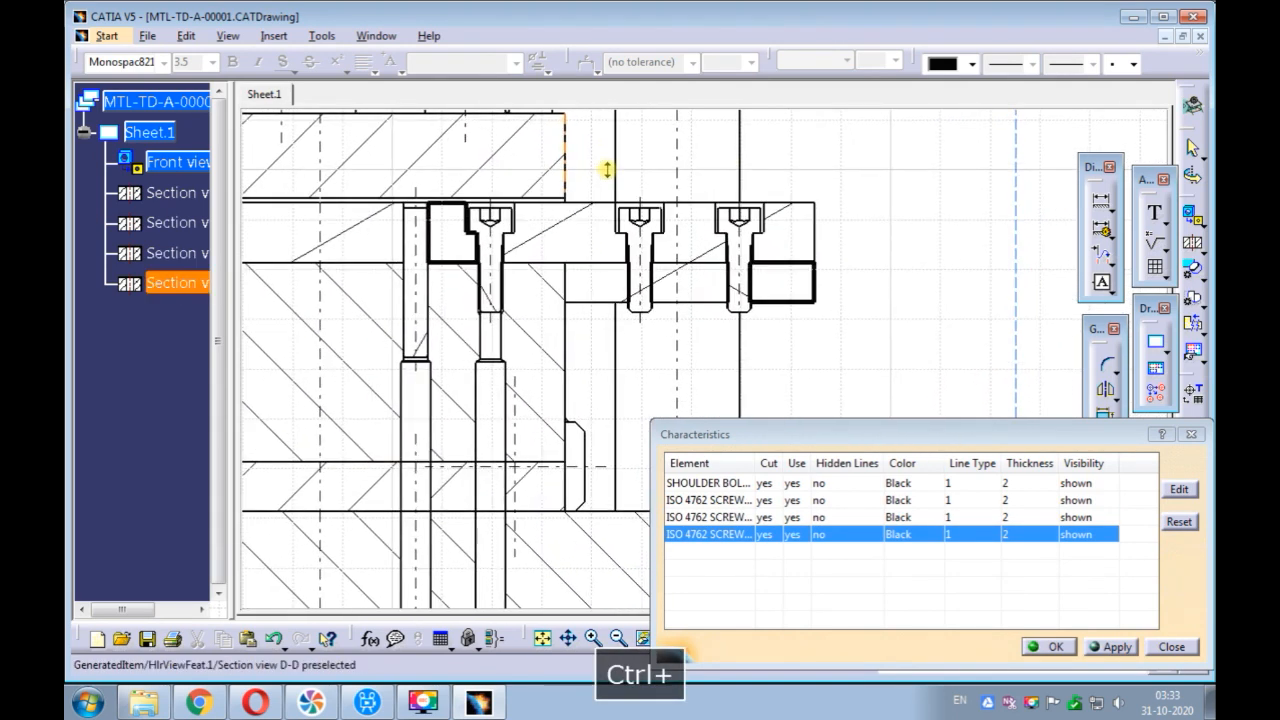
pyautogui.click(416, 222)
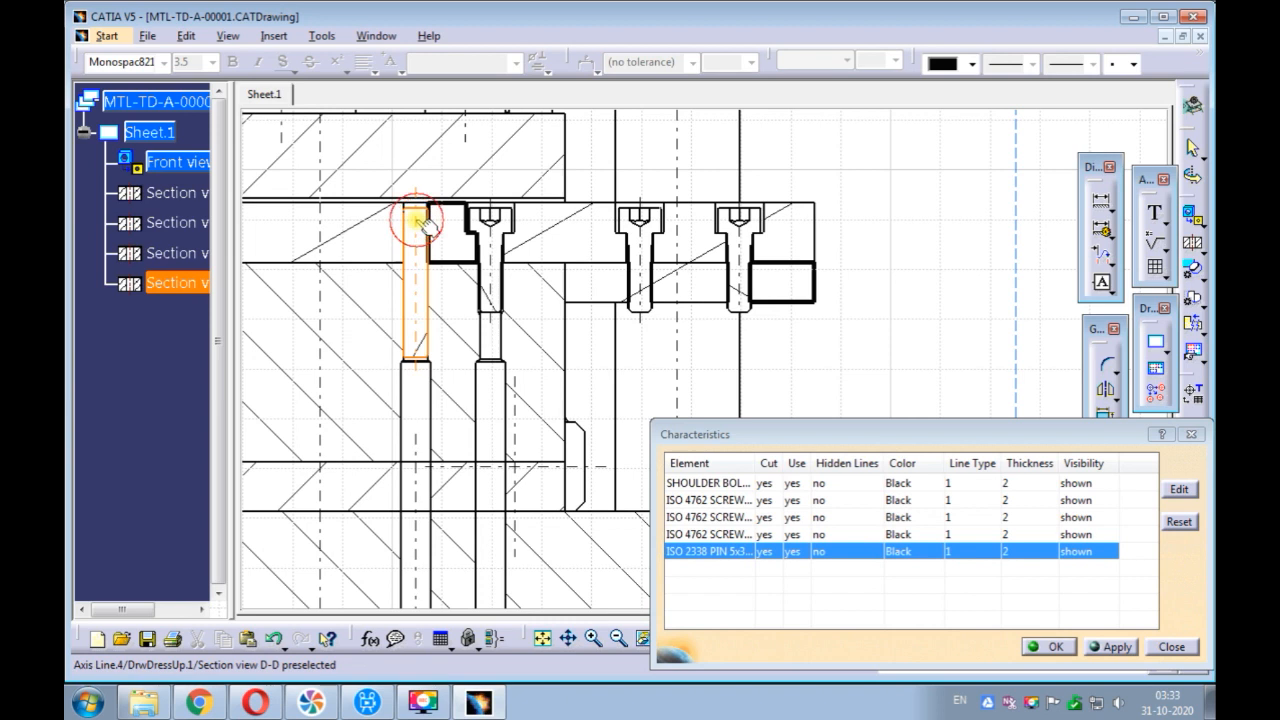
pyautogui.click(507, 226)
pyautogui.click(632, 220)
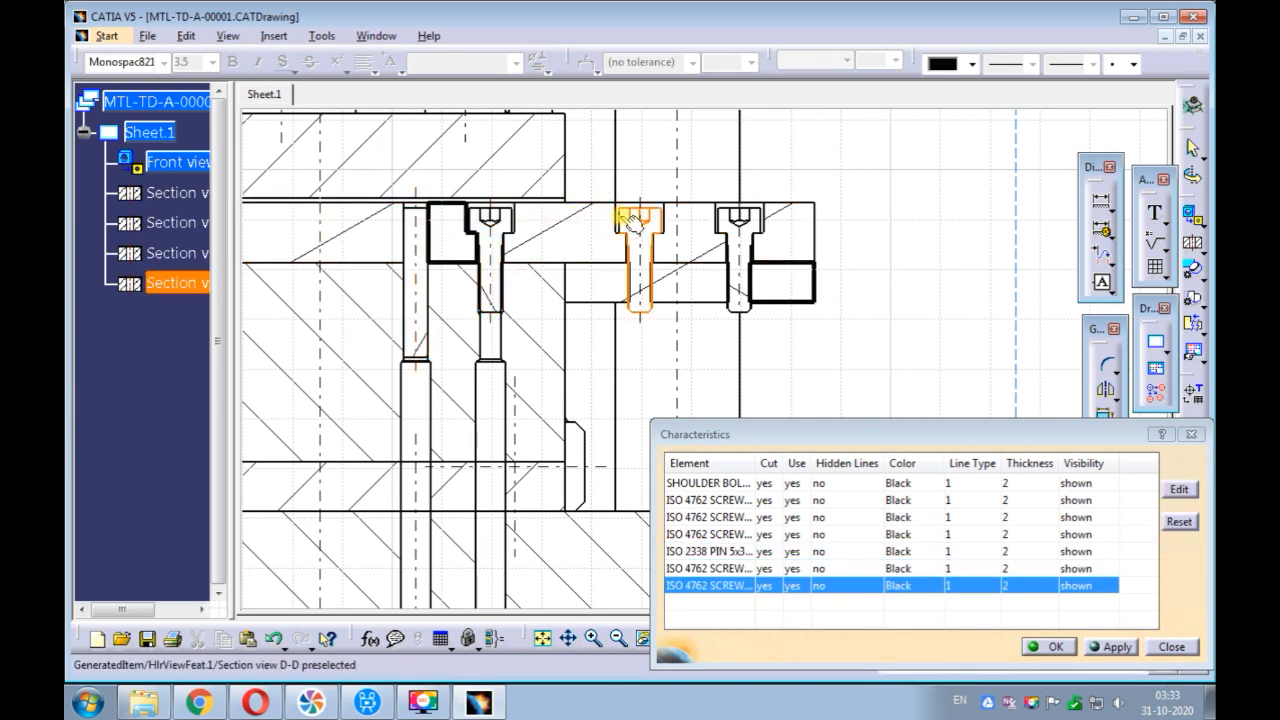
pyautogui.click(740, 218)
pyautogui.moveTo(740, 218)
pyautogui.keyDown('ctrl'); pyautogui.mouseDown(button='middle')
pyautogui.moveTo(480, 257)
pyautogui.moveTo(749, 251)
pyautogui.moveTo(760, 206)
pyautogui.moveTo(502, 272)
pyautogui.moveTo(437, 249)
pyautogui.moveTo(560, 209)
pyautogui.moveTo(500, 206)
pyautogui.moveTo(480, 325)
pyautogui.mouseUp(button='middle'); pyautogui.keyUp('ctrl')
pyautogui.click(553, 210)
pyautogui.moveTo(658, 238)
pyautogui.mouseDown(button='middle')
pyautogui.moveTo(580, 246)
pyautogui.moveTo(429, 229)
pyautogui.mouseUp(button='middle')
pyautogui.keyDown('ctrl'); pyautogui.moveTo(526, 206); pyautogui.dragTo(560, 310, button='middle'); pyautogui.keyUp('ctrl')
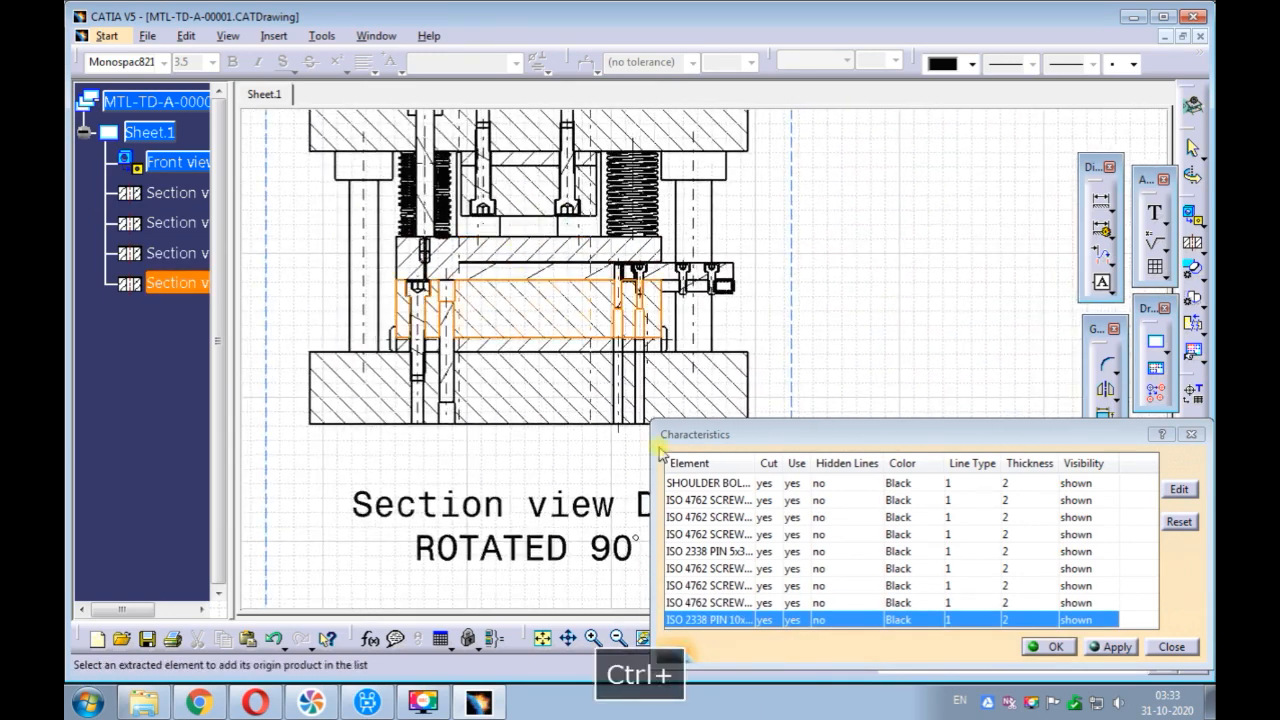
# Turn off Cut in section views for all listed bolts, screws and pins and apply the overload to section view D-D.
pyautogui.click(727, 484)
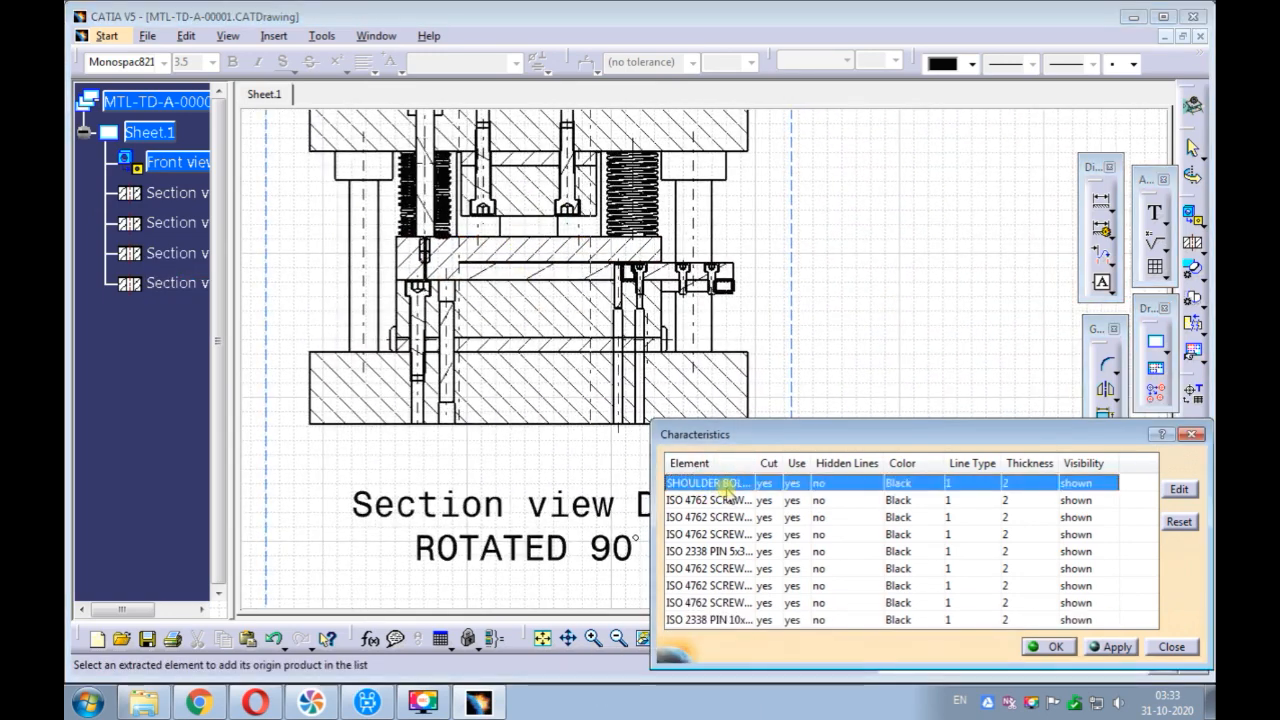
pyautogui.keyDown('shift'); pyautogui.click(726, 620); pyautogui.keyUp('shift')
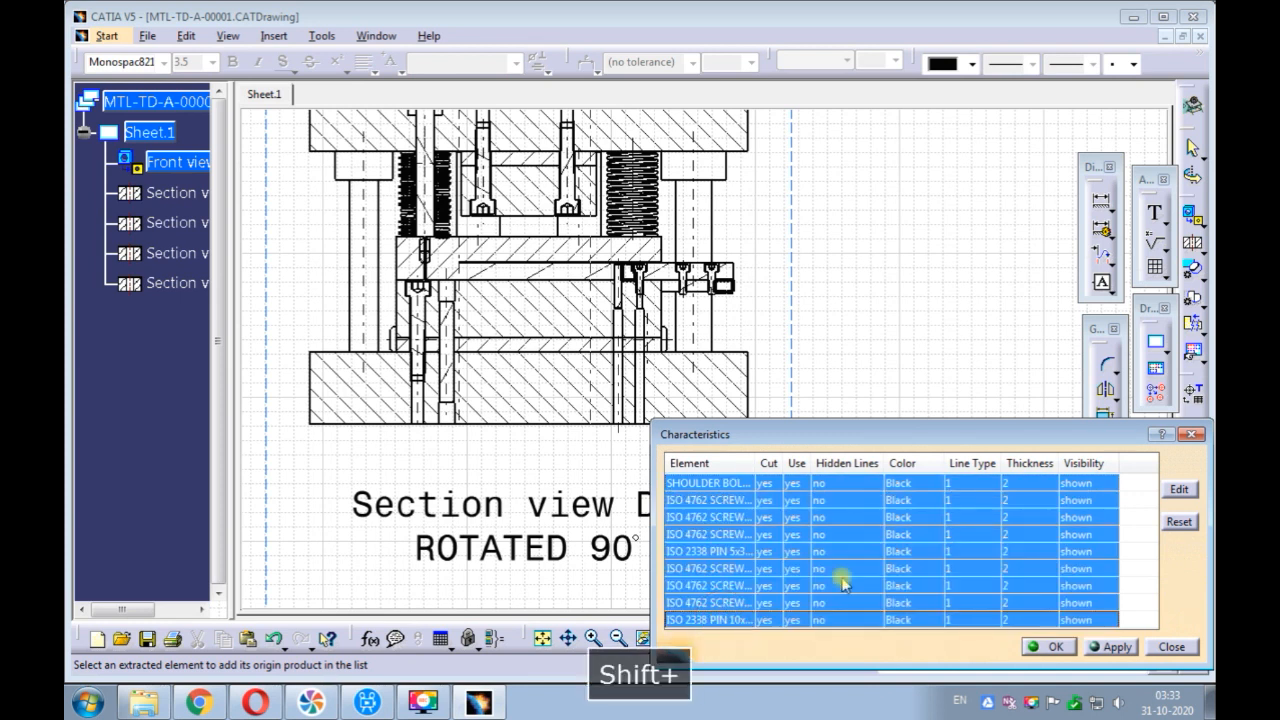
pyautogui.click(1177, 490)
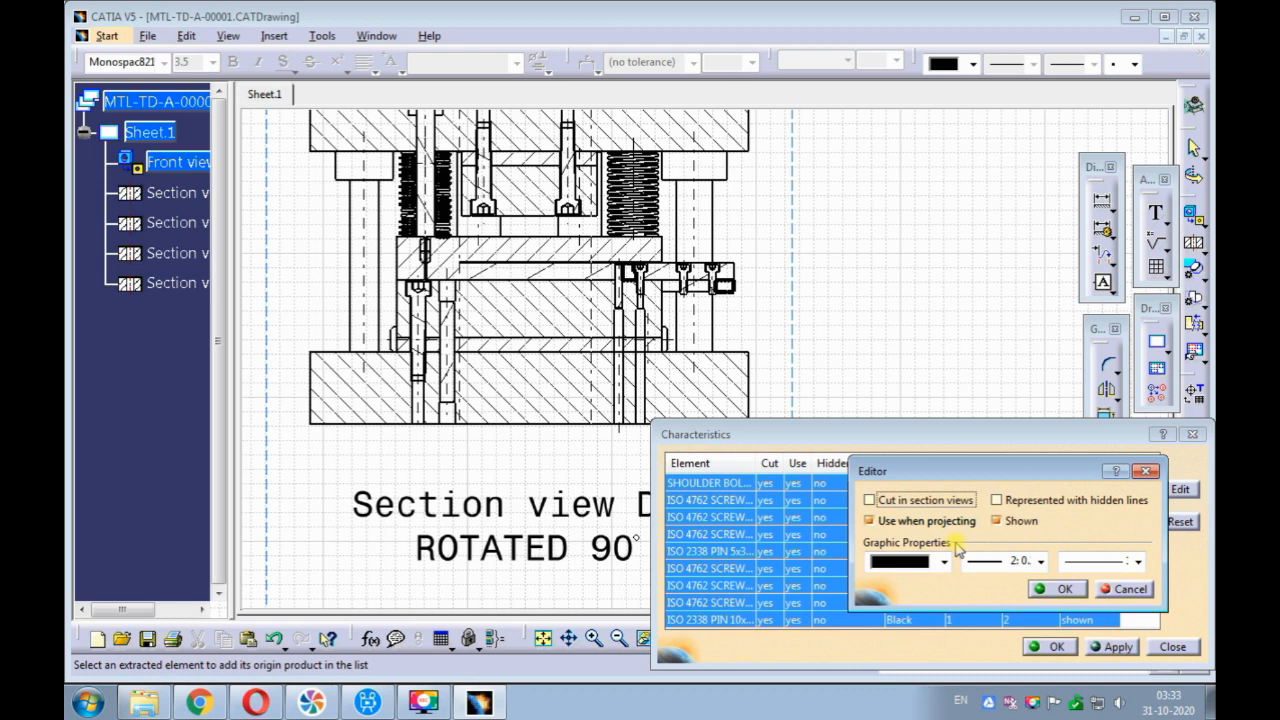
pyautogui.click(1049, 590)
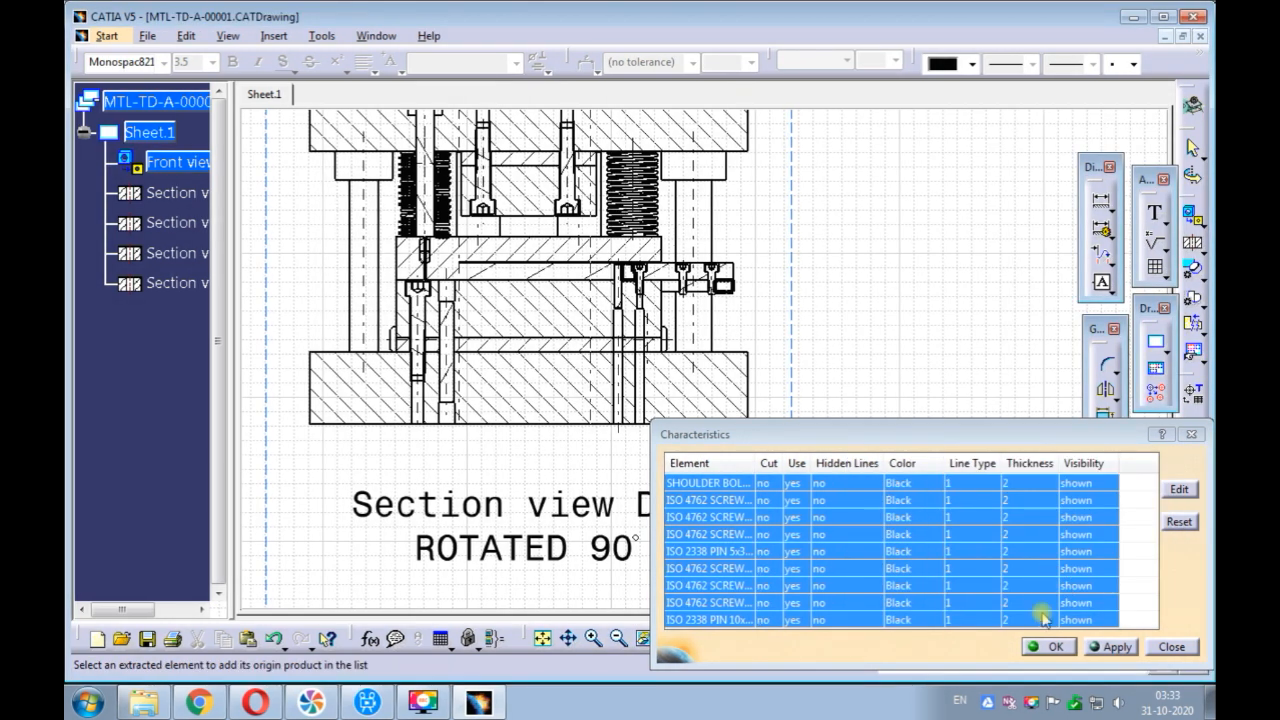
pyautogui.click(1045, 648)
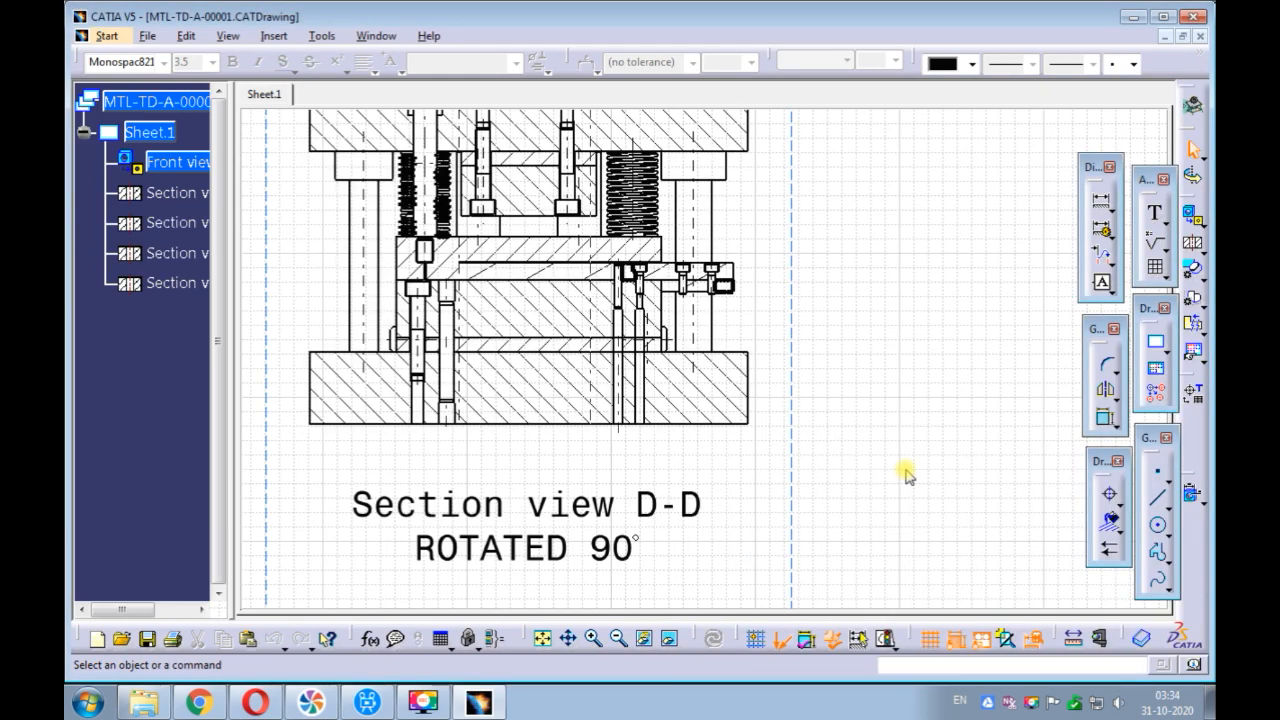
# Reopen section view D-D's Overload Properties and add the die spring around the shoulder bolt to the list.
pyautogui.moveTo(557, 333)
pyautogui.mouseDown(button='middle')
pyautogui.moveTo(806, 349)
pyautogui.moveTo(743, 269)
pyautogui.moveTo(751, 251)
pyautogui.mouseUp(button='middle')
pyautogui.moveTo(863, 286); pyautogui.dragTo(744, 471, button='middle')
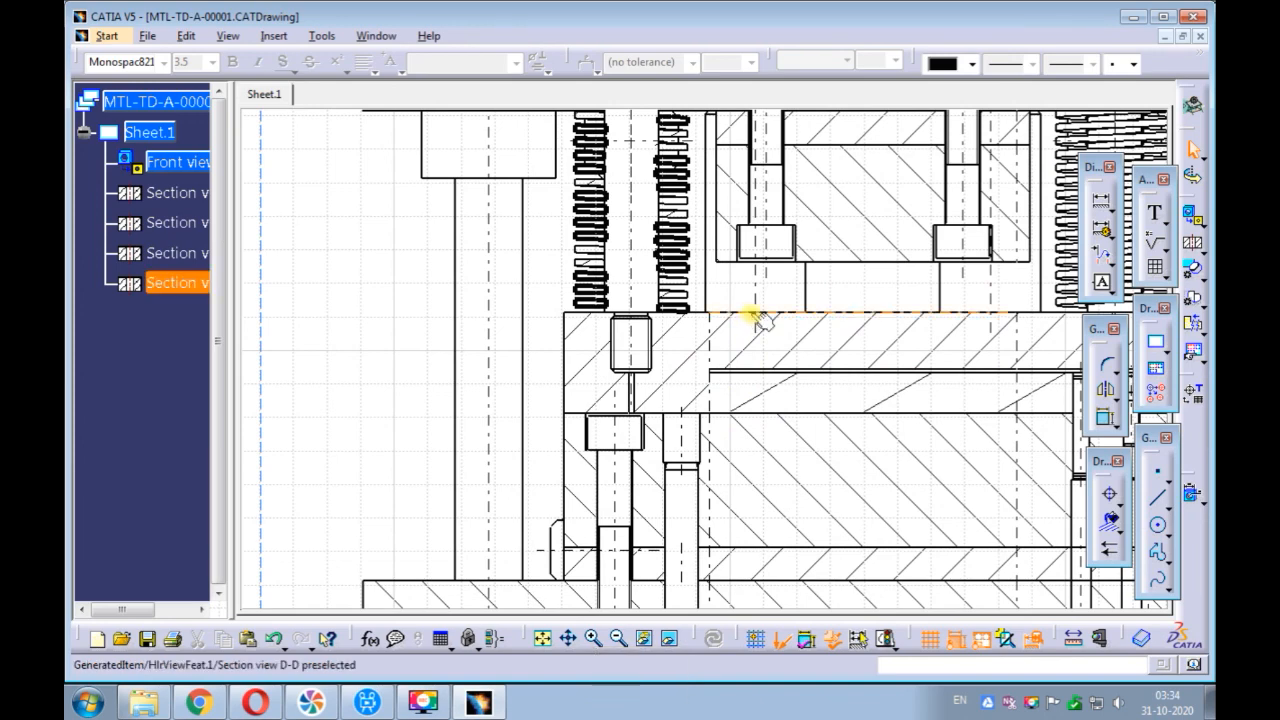
pyautogui.moveTo(756, 286)
pyautogui.mouseDown(button='middle')
pyautogui.moveTo(693, 428)
pyautogui.moveTo(689, 286)
pyautogui.moveTo(677, 343)
pyautogui.moveTo(654, 306)
pyautogui.moveTo(593, 301)
pyautogui.moveTo(609, 260)
pyautogui.moveTo(766, 323)
pyautogui.moveTo(551, 354)
pyautogui.mouseUp(button='middle')
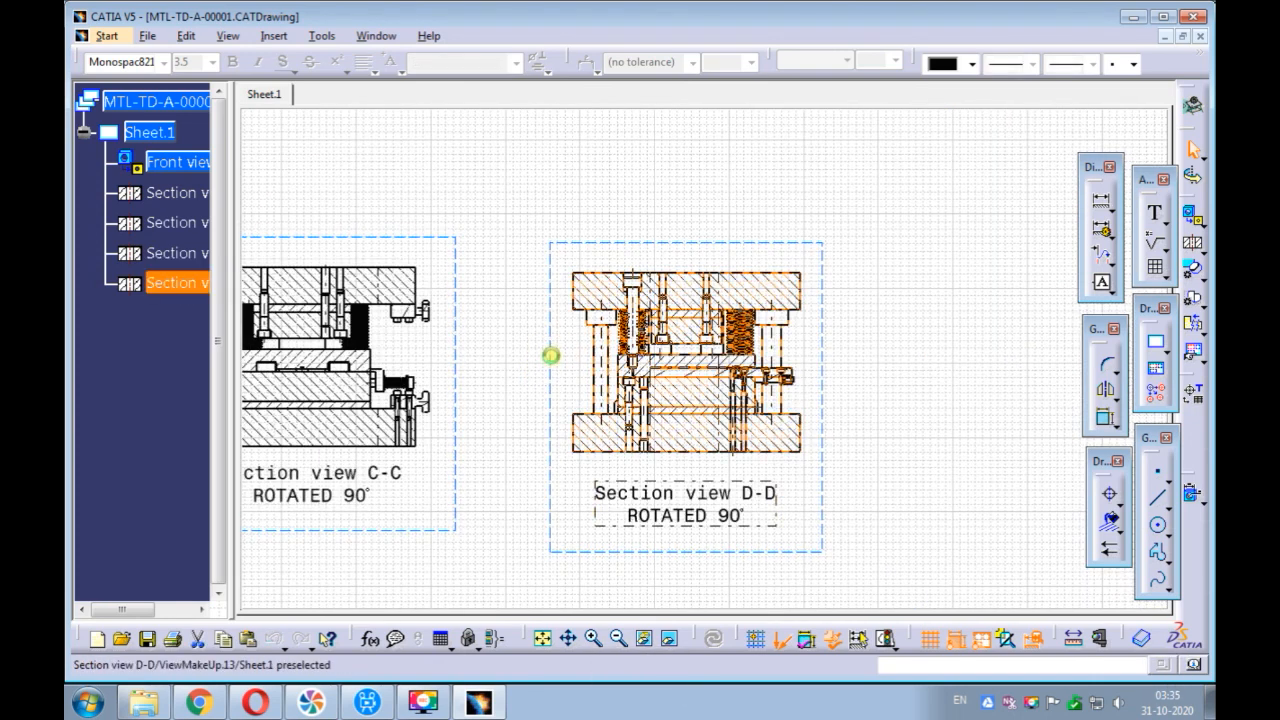
pyautogui.rightClick(551, 354)
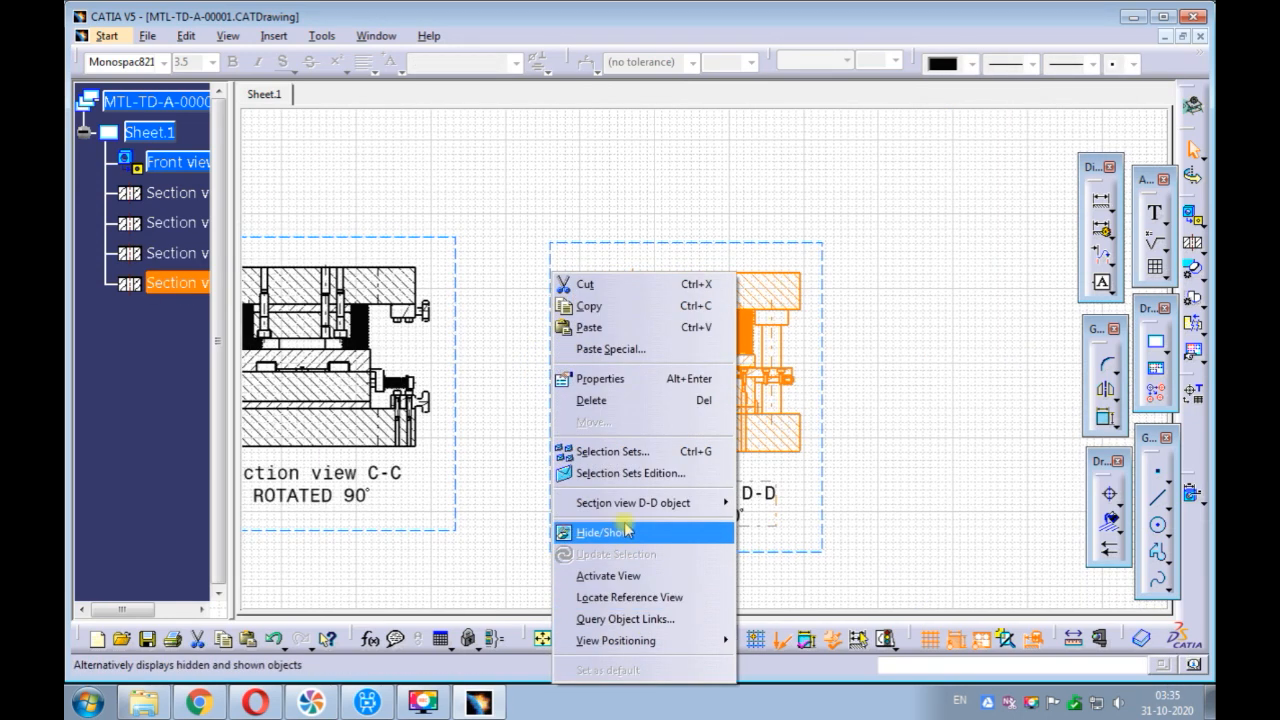
pyautogui.moveTo(650, 503)
pyautogui.click(845, 376)
pyautogui.moveTo(811, 430); pyautogui.dragTo(840, 360)
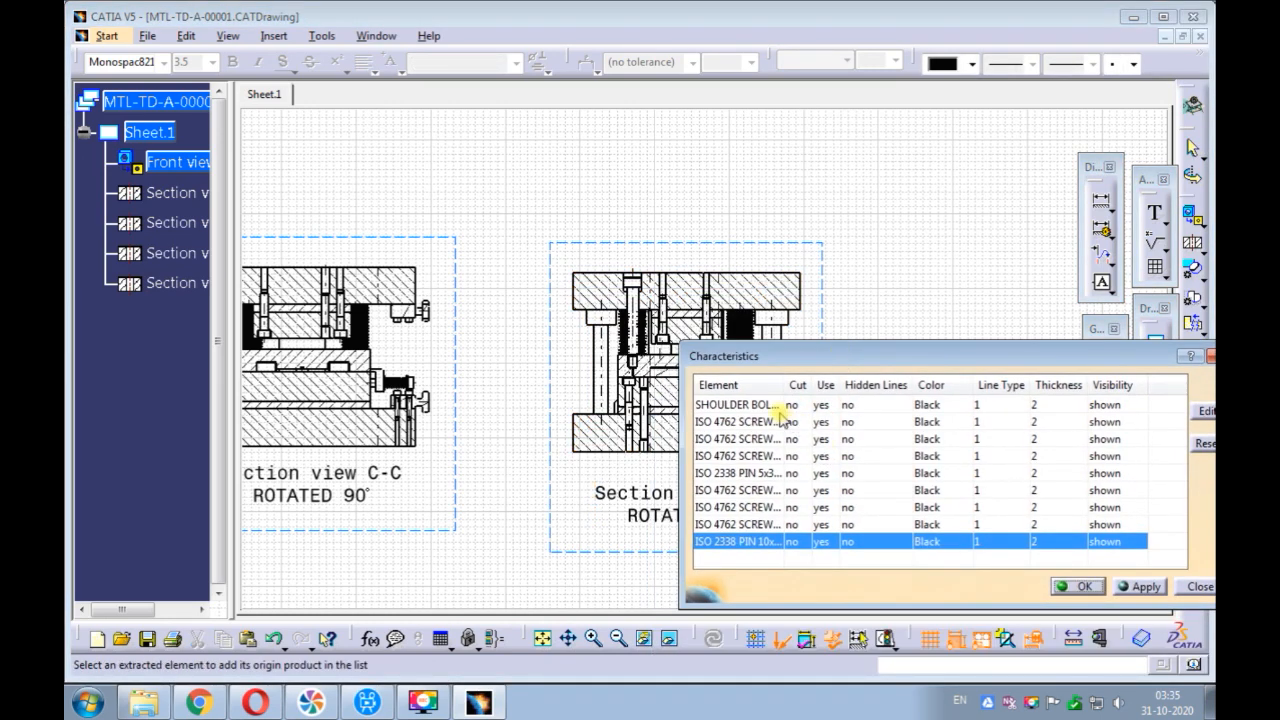
pyautogui.keyDown('ctrl'); pyautogui.moveTo(633, 285); pyautogui.dragTo(645, 152, button='middle'); pyautogui.keyUp('ctrl')
pyautogui.click(548, 268)
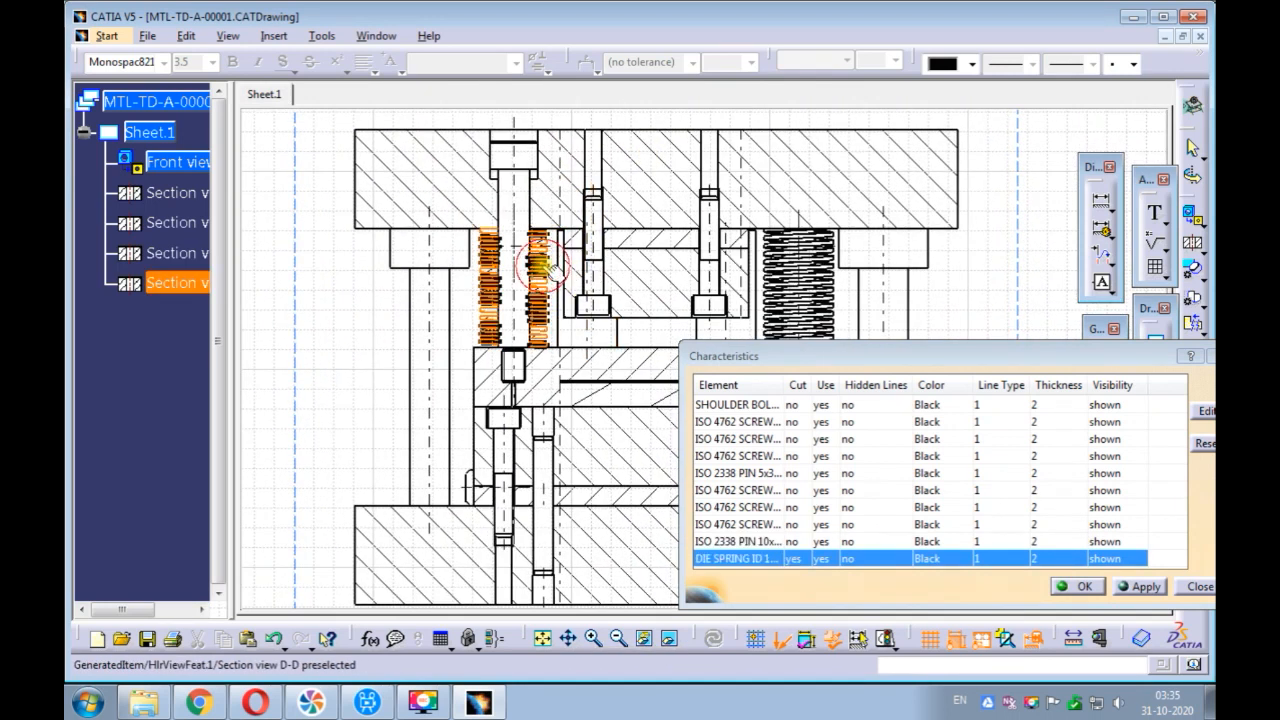
pyautogui.click(531, 150)
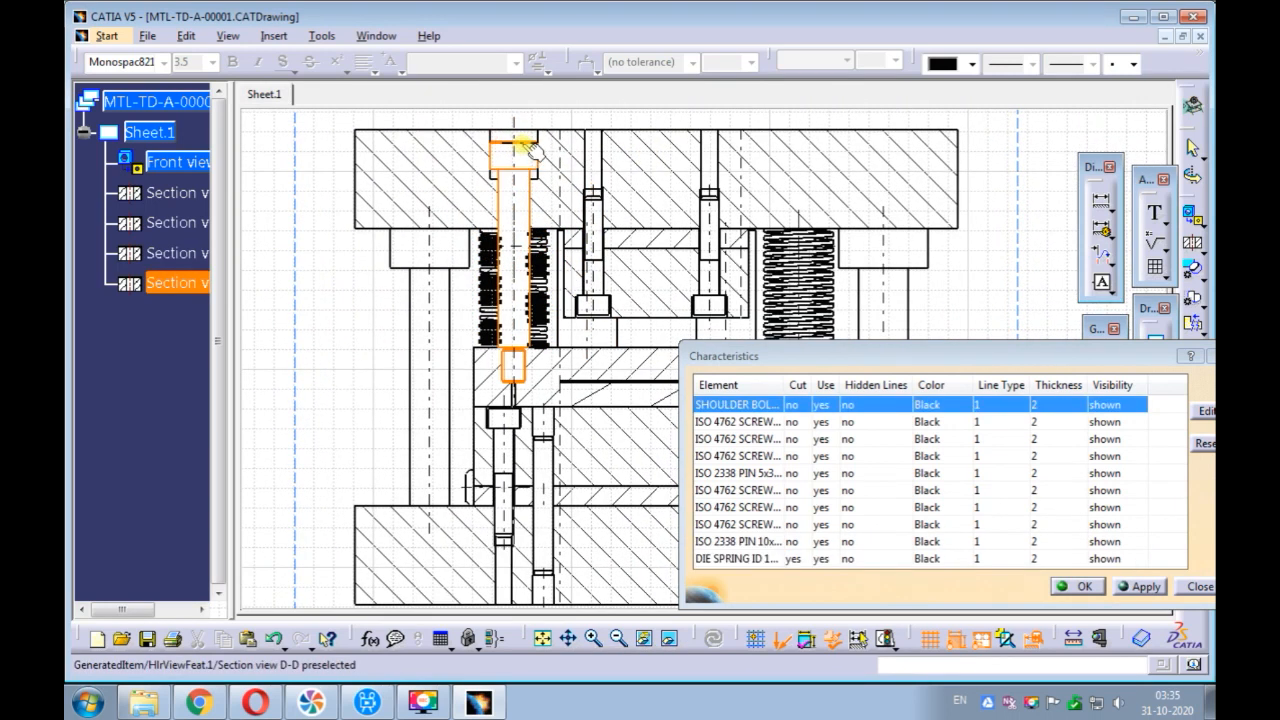
# Turn off Cut in section views for the listed die spring and apply the overload to section view D-D.
pyautogui.click(737, 560)
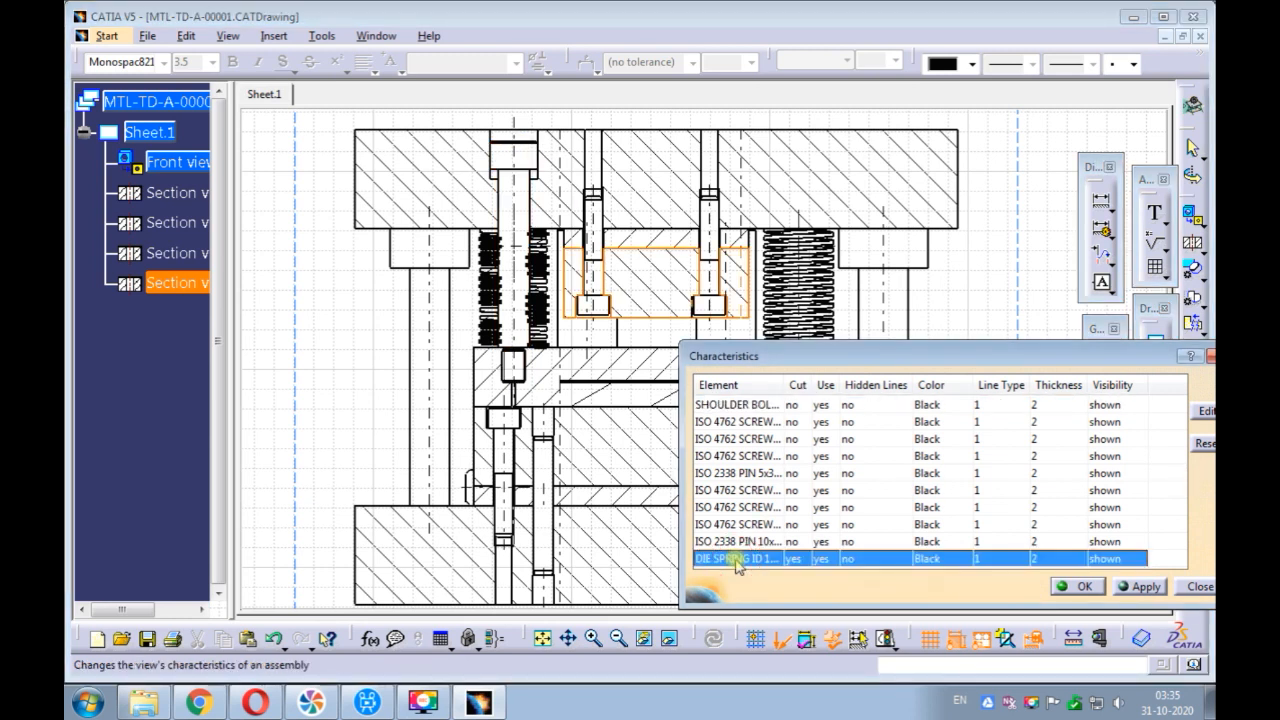
pyautogui.click(1205, 413)
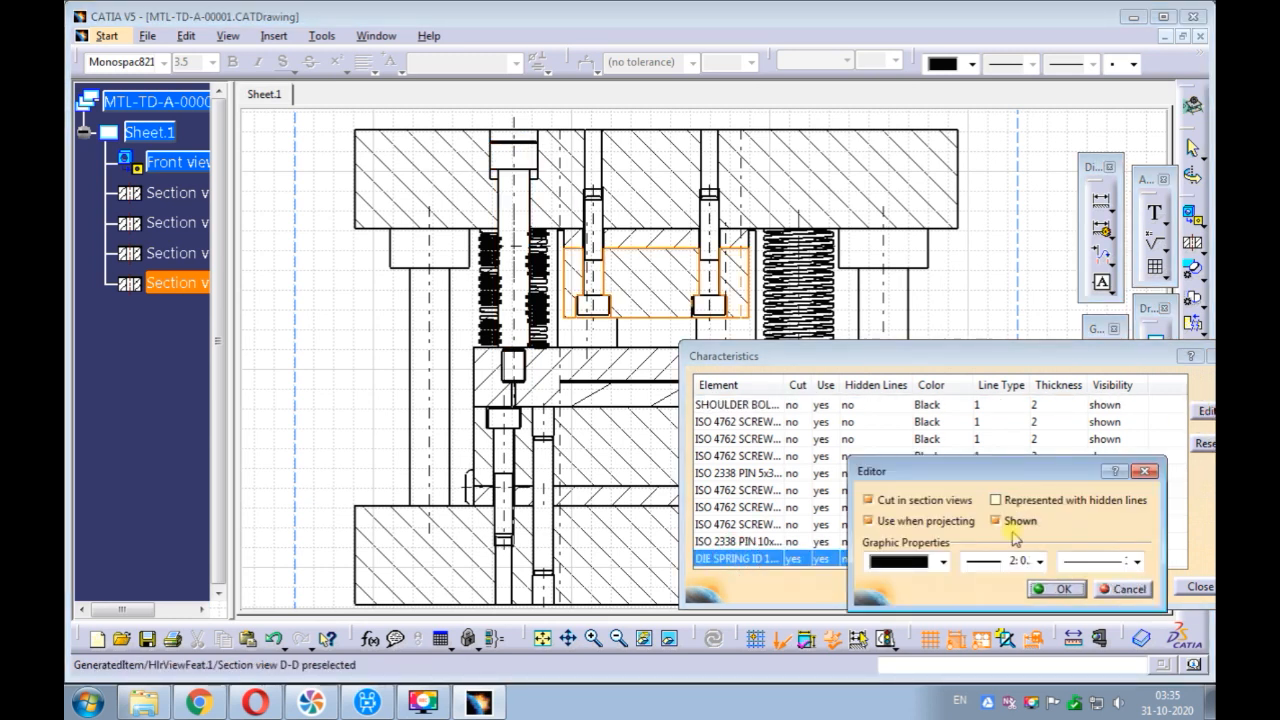
pyautogui.click(903, 502)
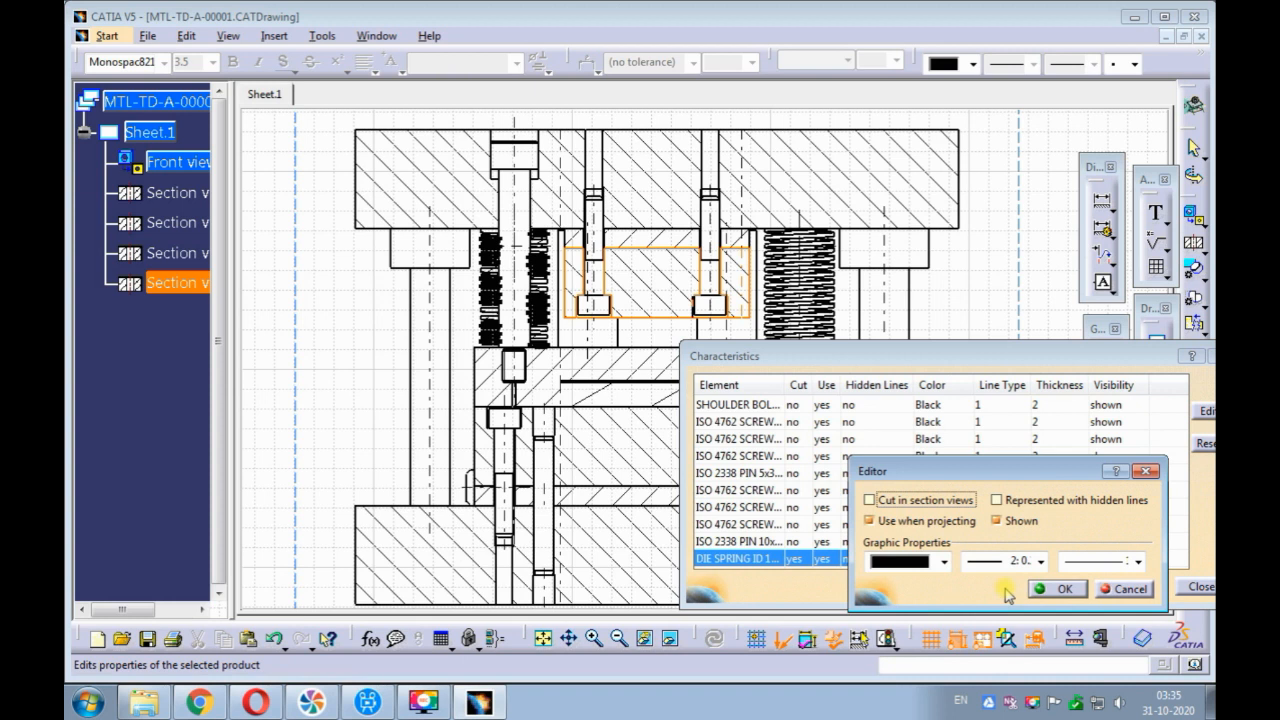
pyautogui.click(1058, 589)
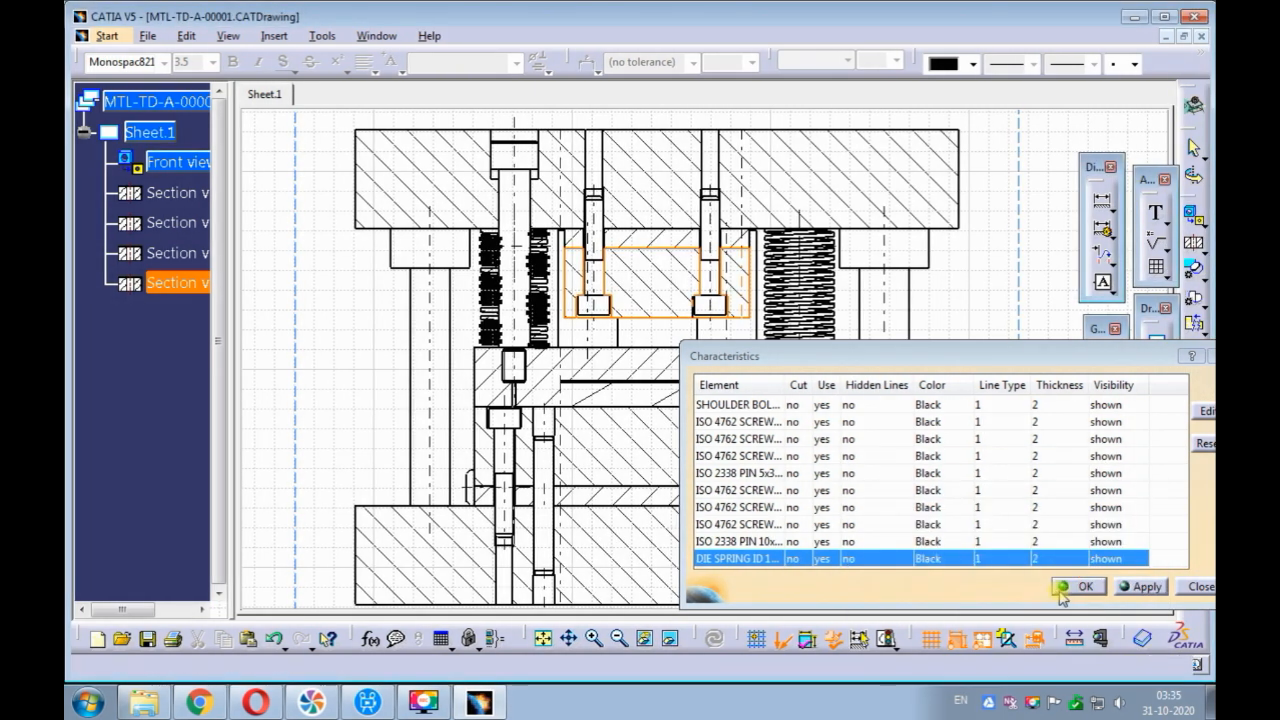
pyautogui.click(1063, 590)
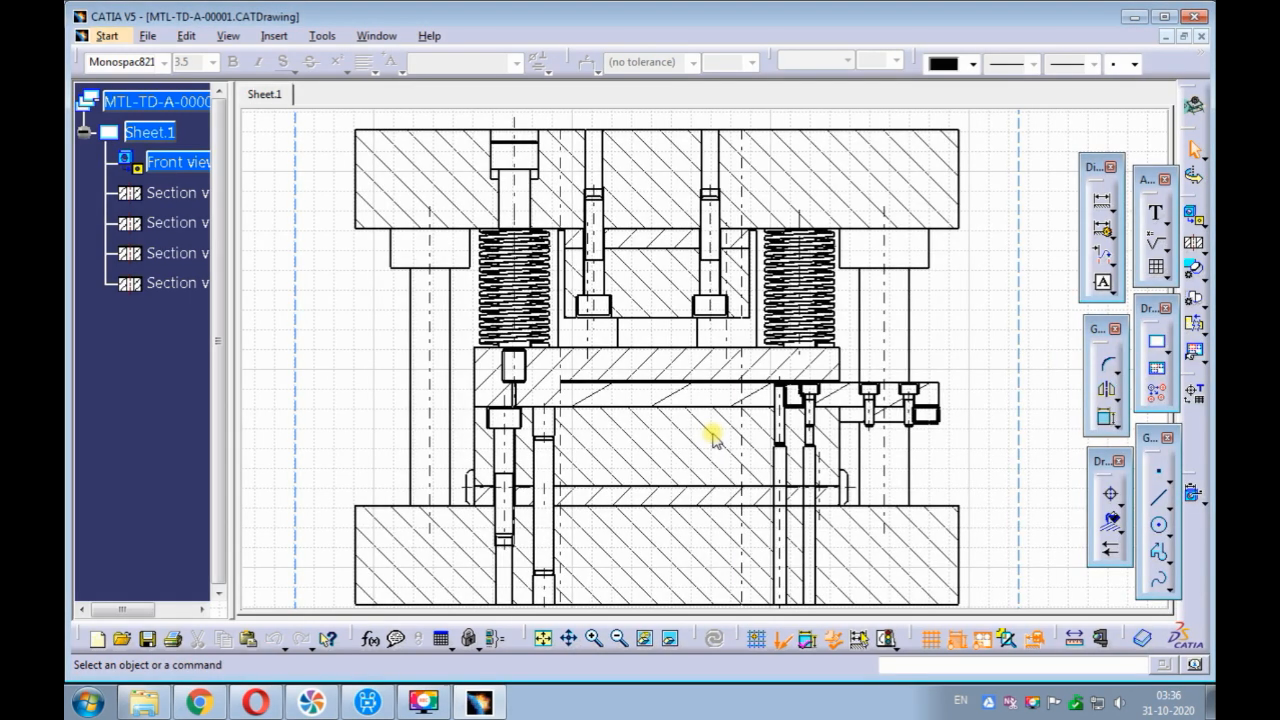
# Set section D-D's callout on the front view to 10 mm extremity length, 25 mm arrow length and 10 mm arrowhead length.
pyautogui.click(546, 638)
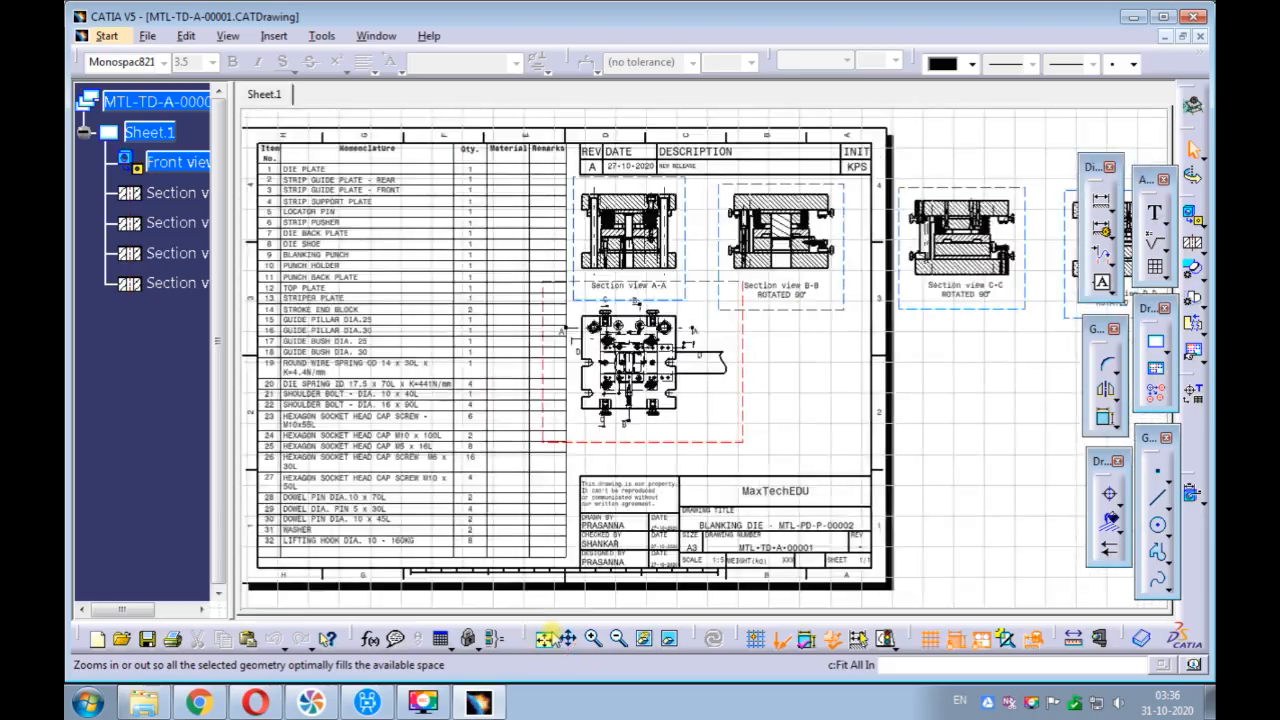
pyautogui.keyDown('ctrl'); pyautogui.moveTo(490, 309); pyautogui.dragTo(515, 135, button='middle'); pyautogui.keyUp('ctrl')
pyautogui.moveTo(494, 266)
pyautogui.mouseDown(button='middle')
pyautogui.moveTo(668, 283)
pyautogui.moveTo(596, 229)
pyautogui.mouseUp(button='middle')
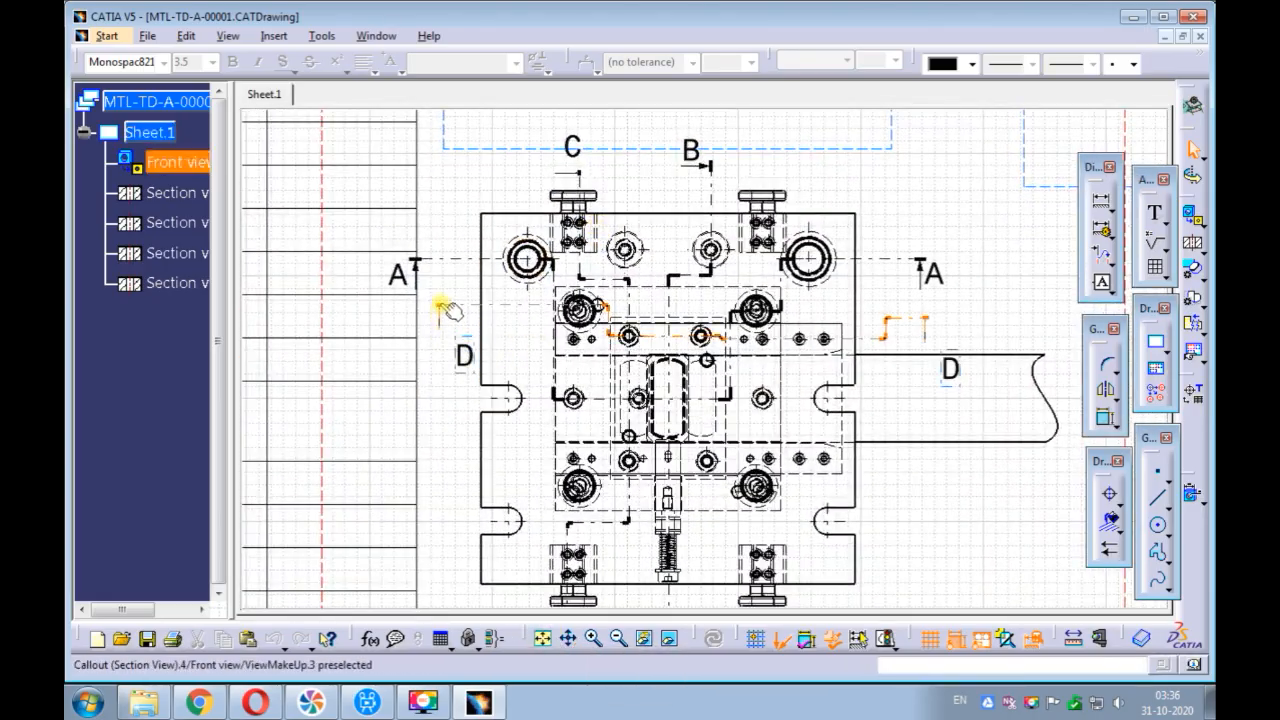
pyautogui.keyDown('ctrl'); pyautogui.moveTo(435, 280); pyautogui.dragTo(434, 246, button='middle'); pyautogui.keyUp('ctrl')
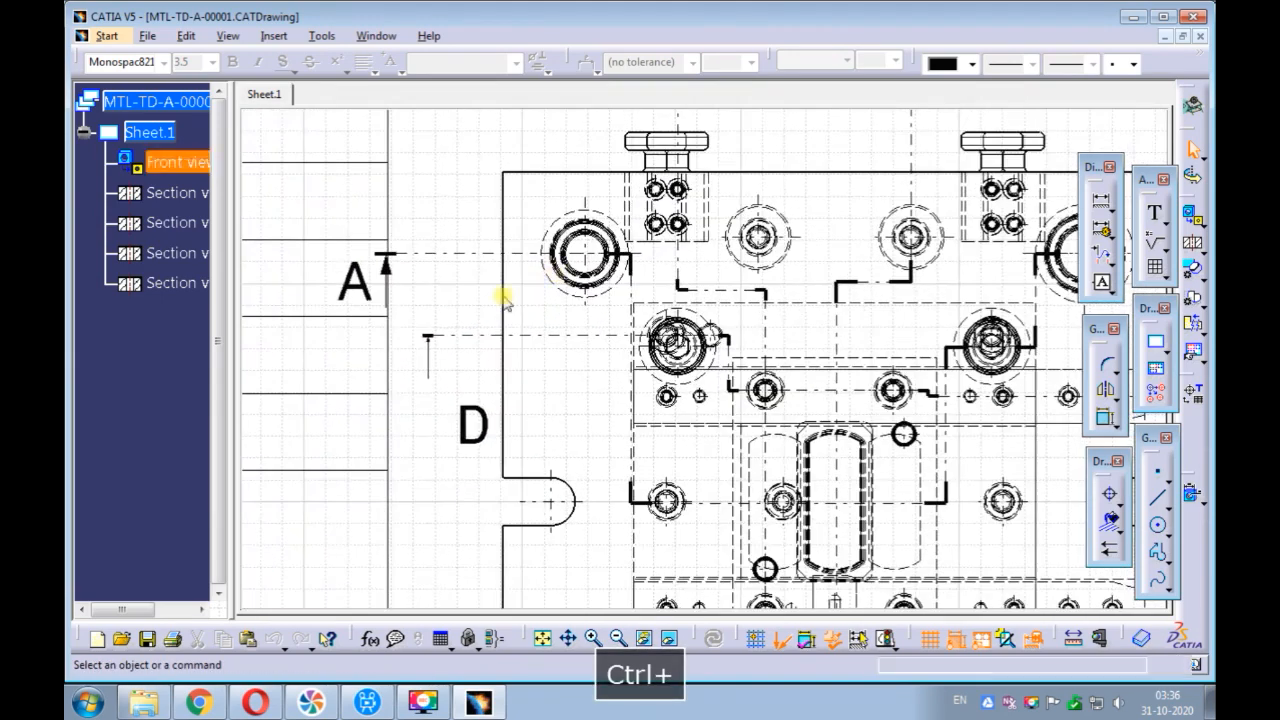
pyautogui.click(441, 342)
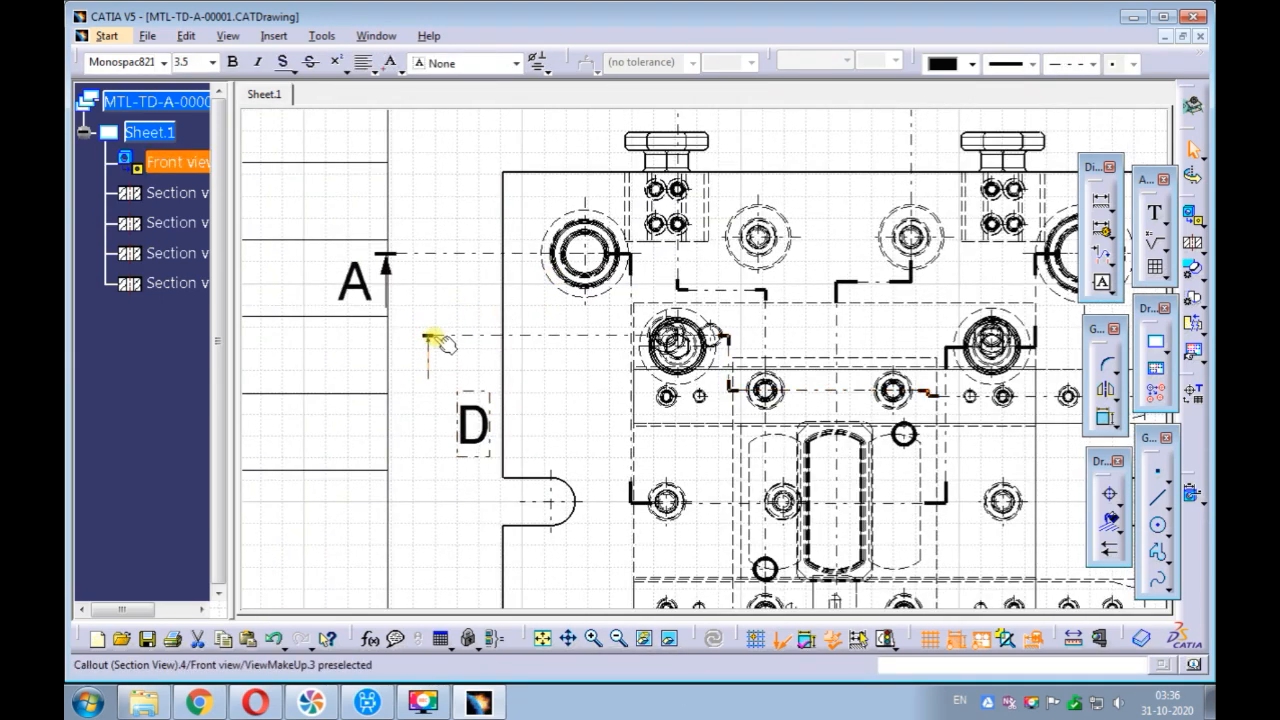
pyautogui.moveTo(431, 340)
pyautogui.keyDown('ctrl'); pyautogui.mouseDown(button='middle')
pyautogui.moveTo(434, 309)
pyautogui.moveTo(560, 349)
pyautogui.moveTo(533, 330)
pyautogui.mouseUp(button='middle'); pyautogui.keyUp('ctrl')
pyautogui.rightClick(475, 386)
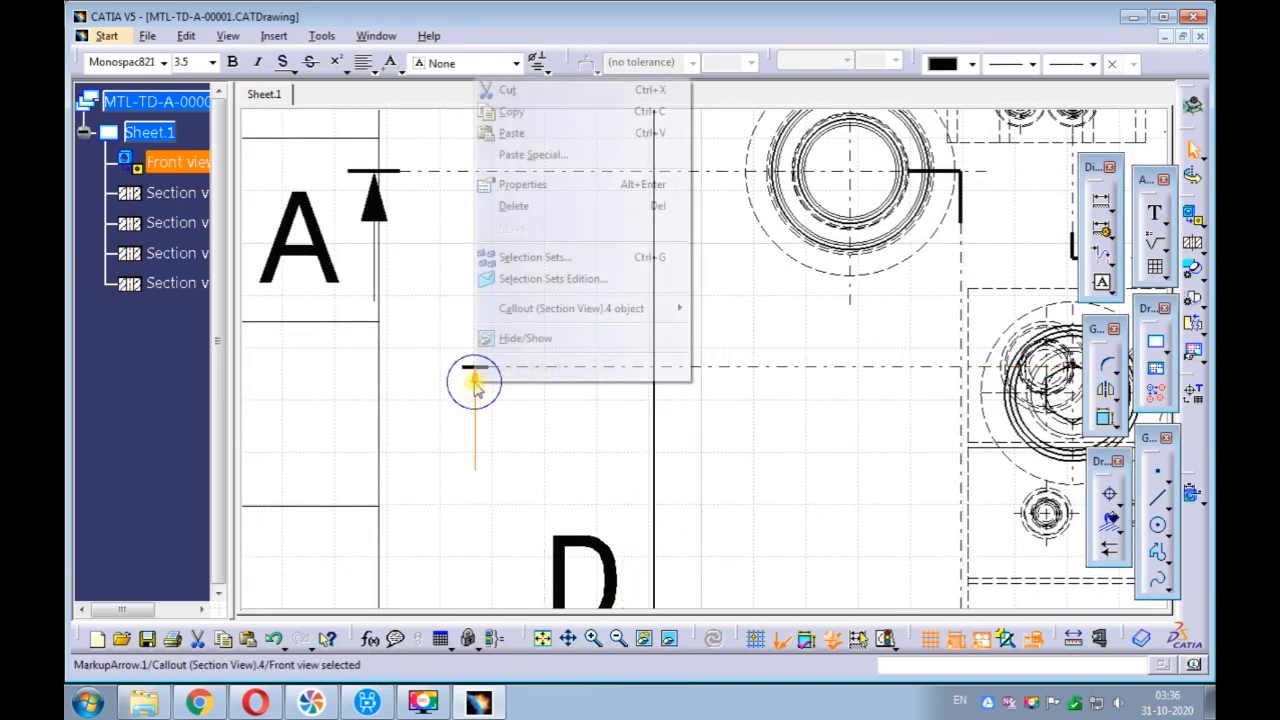
pyautogui.click(500, 188)
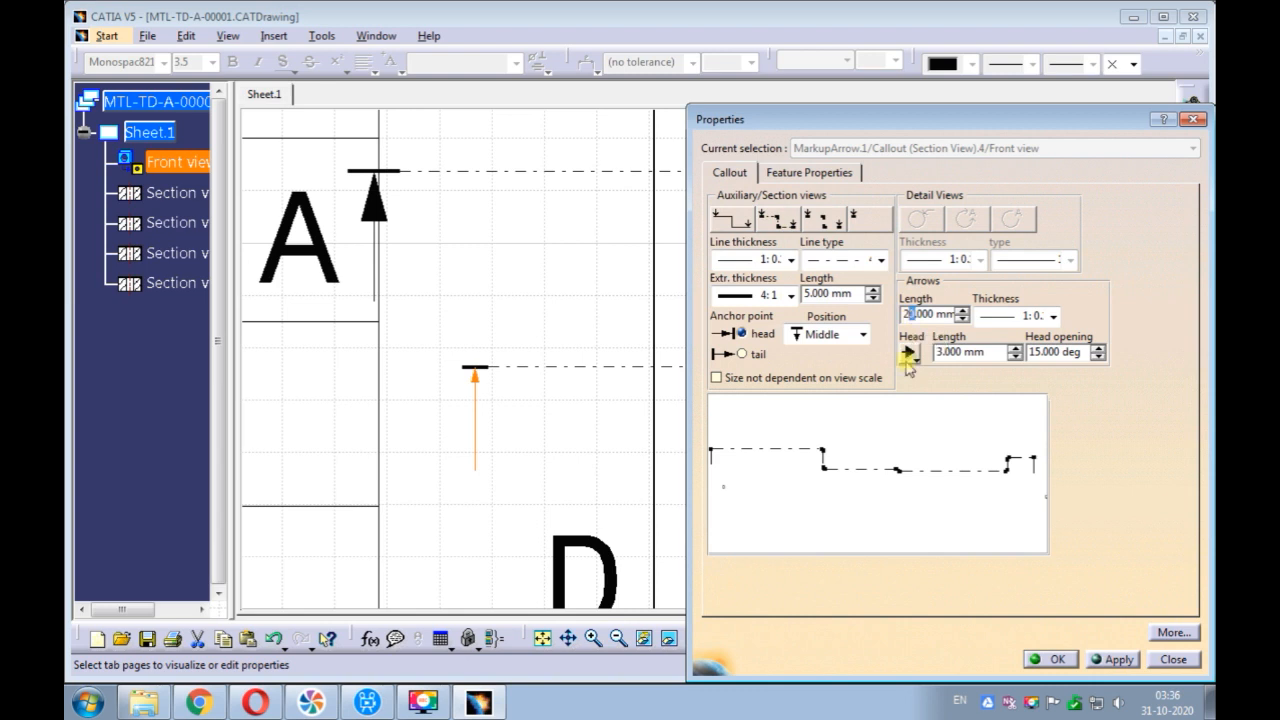
pyautogui.click(942, 354)
pyautogui.write('10')
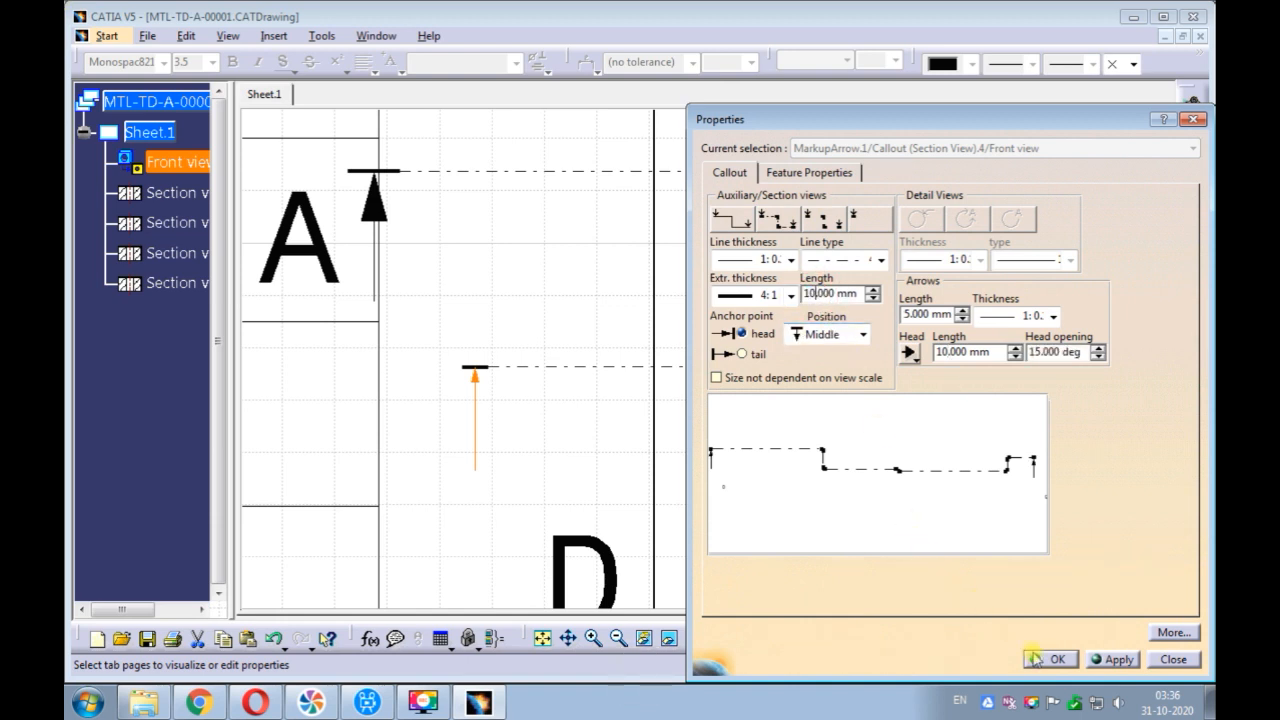
pyautogui.click(1040, 658)
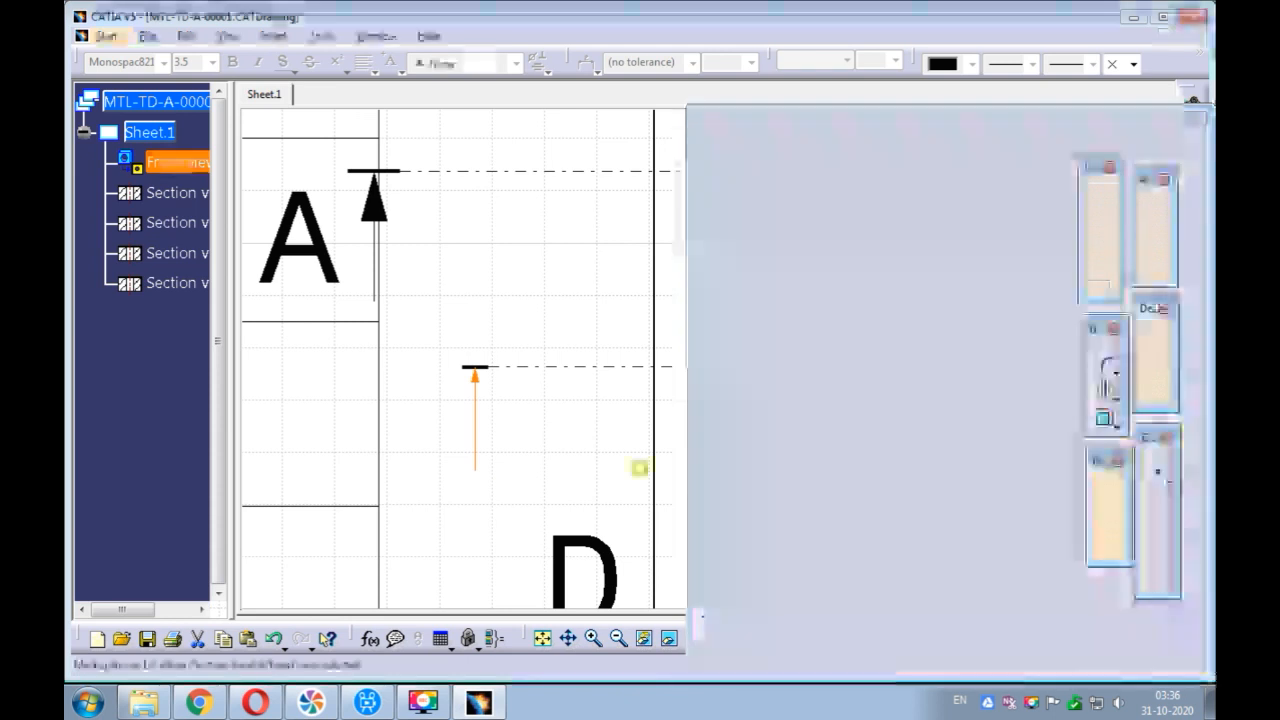
# Move the D label at the left end of section D-D's cutting line beside its arrow.
pyautogui.moveTo(572, 253); pyautogui.dragTo(677, 209, button='middle')
pyautogui.click(669, 209)
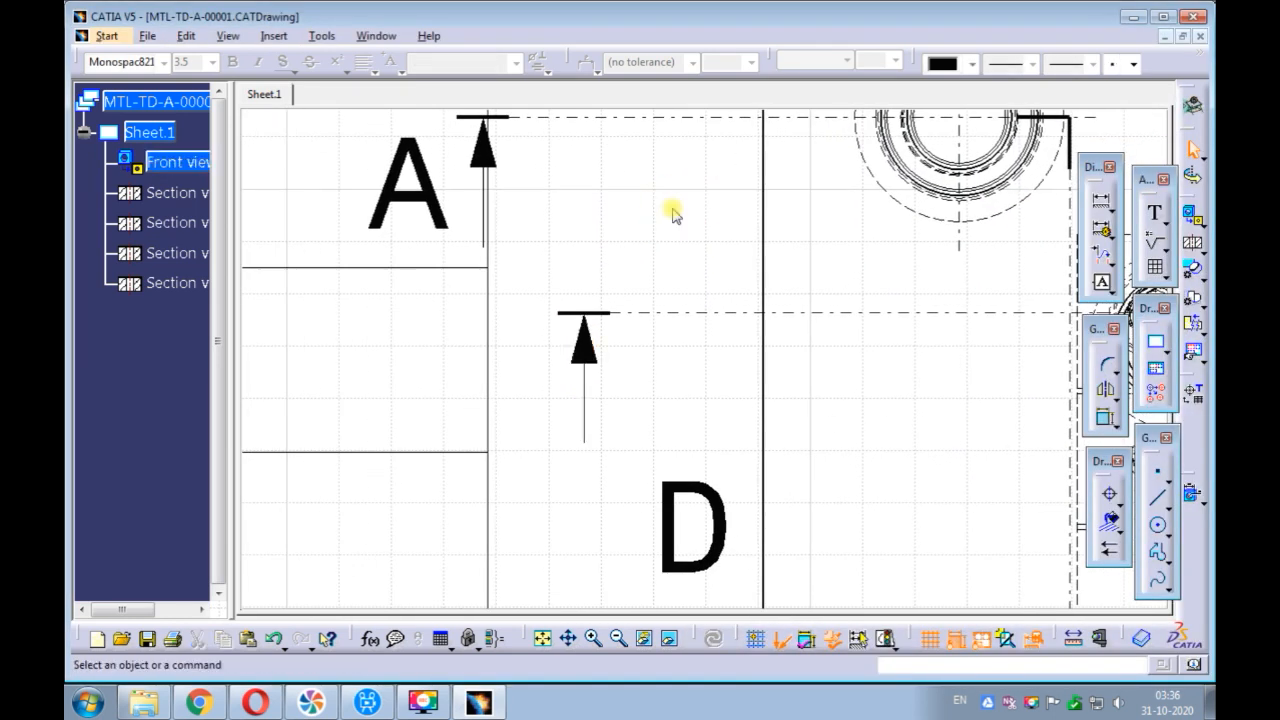
pyautogui.click(671, 491)
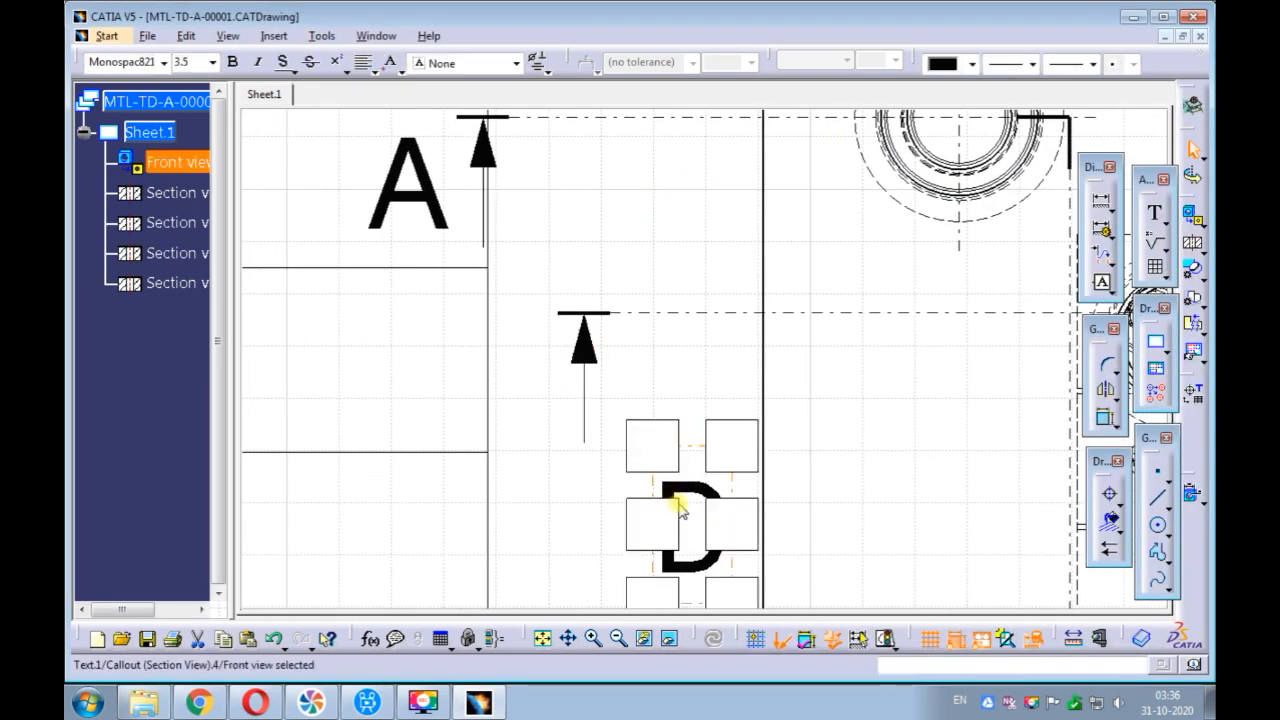
pyautogui.keyDown('shift'); pyautogui.moveTo(692, 500); pyautogui.dragTo(518, 339); pyautogui.keyUp('shift')
pyautogui.click(685, 435)
# Move the D label at the right end of section D-D's cutting line beside its arrow.
pyautogui.moveTo(671, 309)
pyautogui.keyDown('ctrl'); pyautogui.mouseDown(button='middle')
pyautogui.moveTo(714, 400)
pyautogui.moveTo(406, 380)
pyautogui.mouseUp(button='middle'); pyautogui.keyUp('ctrl')
pyautogui.moveTo(797, 328); pyautogui.dragTo(656, 368, button='middle')
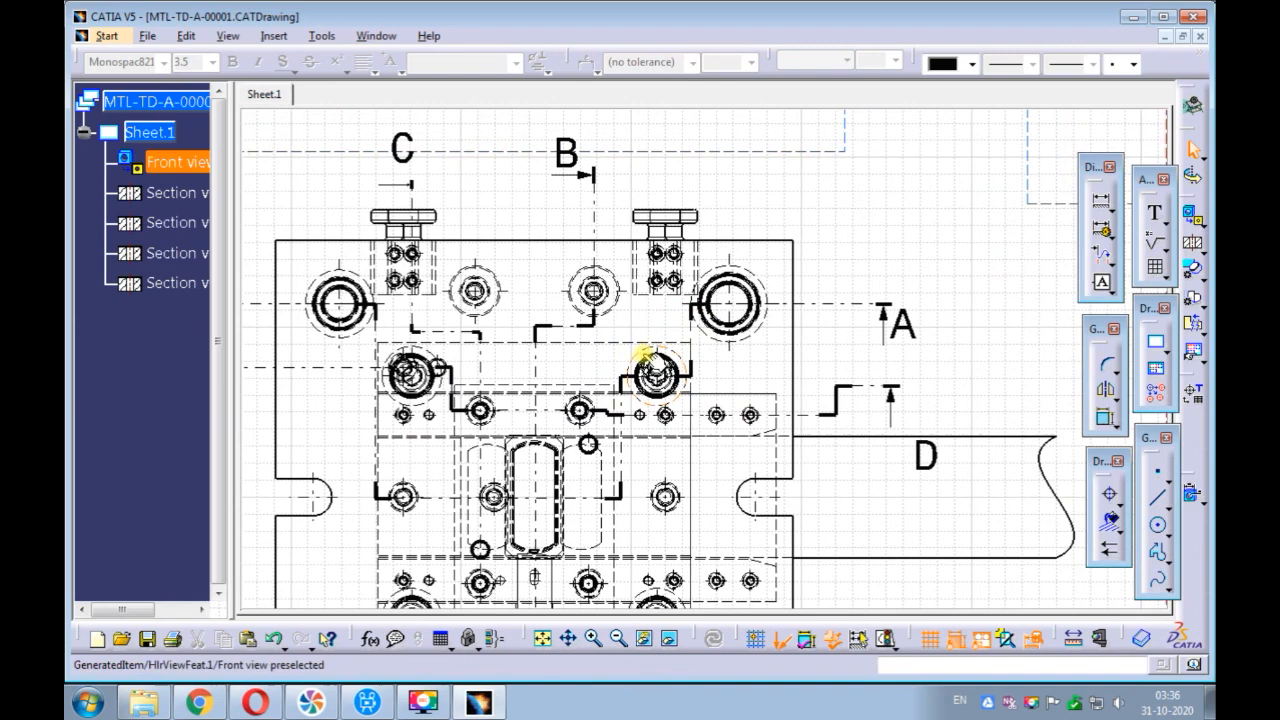
pyautogui.keyDown('ctrl'); pyautogui.moveTo(830, 430); pyautogui.dragTo(849, 363, button='middle'); pyautogui.keyUp('ctrl')
pyautogui.moveTo(951, 366)
pyautogui.mouseDown(button='middle')
pyautogui.moveTo(731, 329)
pyautogui.moveTo(745, 265)
pyautogui.mouseUp(button='middle')
pyautogui.click(824, 487)
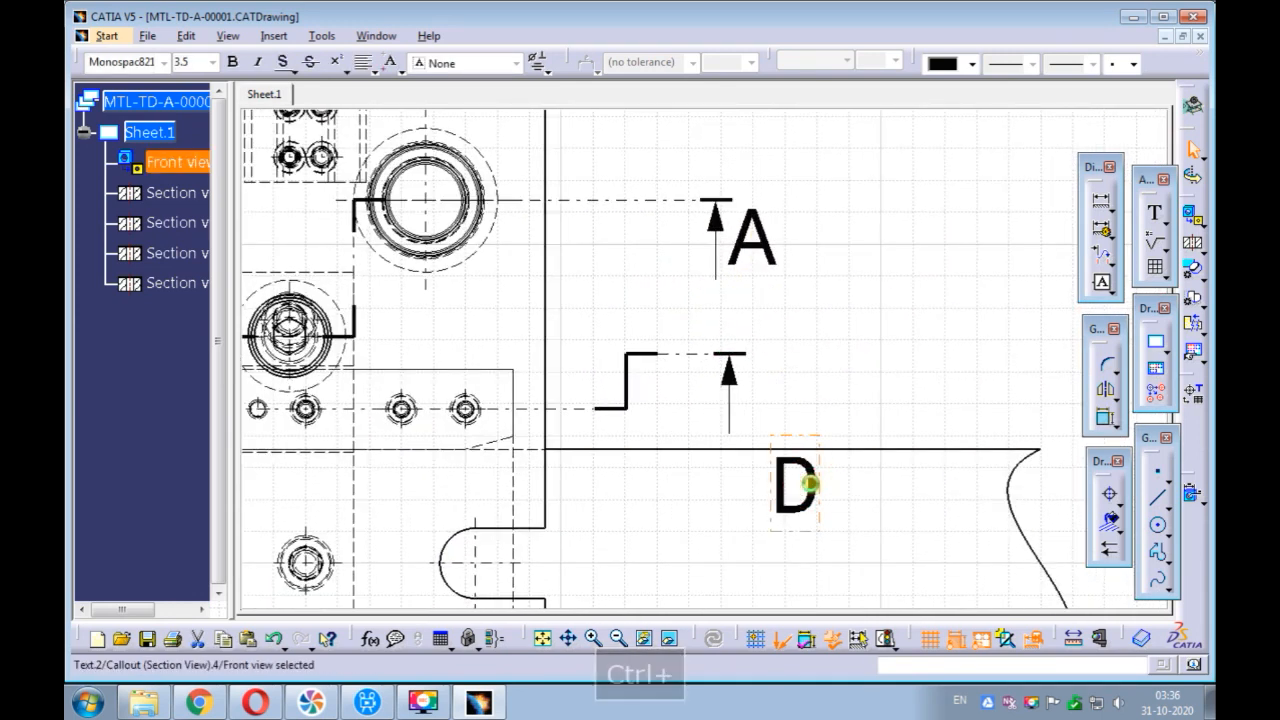
pyautogui.keyDown('shift'); pyautogui.moveTo(800, 468); pyautogui.dragTo(766, 378); pyautogui.keyUp('shift')
pyautogui.click(888, 335)
# Set section C-C's callout to 10 mm extremity length, 25 mm arrow length and 10 mm arrowhead length.
pyautogui.moveTo(877, 303)
pyautogui.keyDown('ctrl'); pyautogui.mouseDown(button='middle')
pyautogui.moveTo(731, 314)
pyautogui.moveTo(751, 371)
pyautogui.moveTo(772, 286)
pyautogui.mouseUp(button='middle'); pyautogui.keyUp('ctrl')
pyautogui.keyDown('shift'); pyautogui.click(808, 457); pyautogui.keyUp('shift')
pyautogui.moveTo(899, 382)
pyautogui.keyDown('ctrl'); pyautogui.mouseDown(button='middle')
pyautogui.moveTo(651, 343)
pyautogui.moveTo(860, 357)
pyautogui.moveTo(607, 300)
pyautogui.moveTo(751, 357)
pyautogui.moveTo(669, 331)
pyautogui.mouseUp(button='middle'); pyautogui.keyUp('ctrl')
pyautogui.rightClick(651, 440)
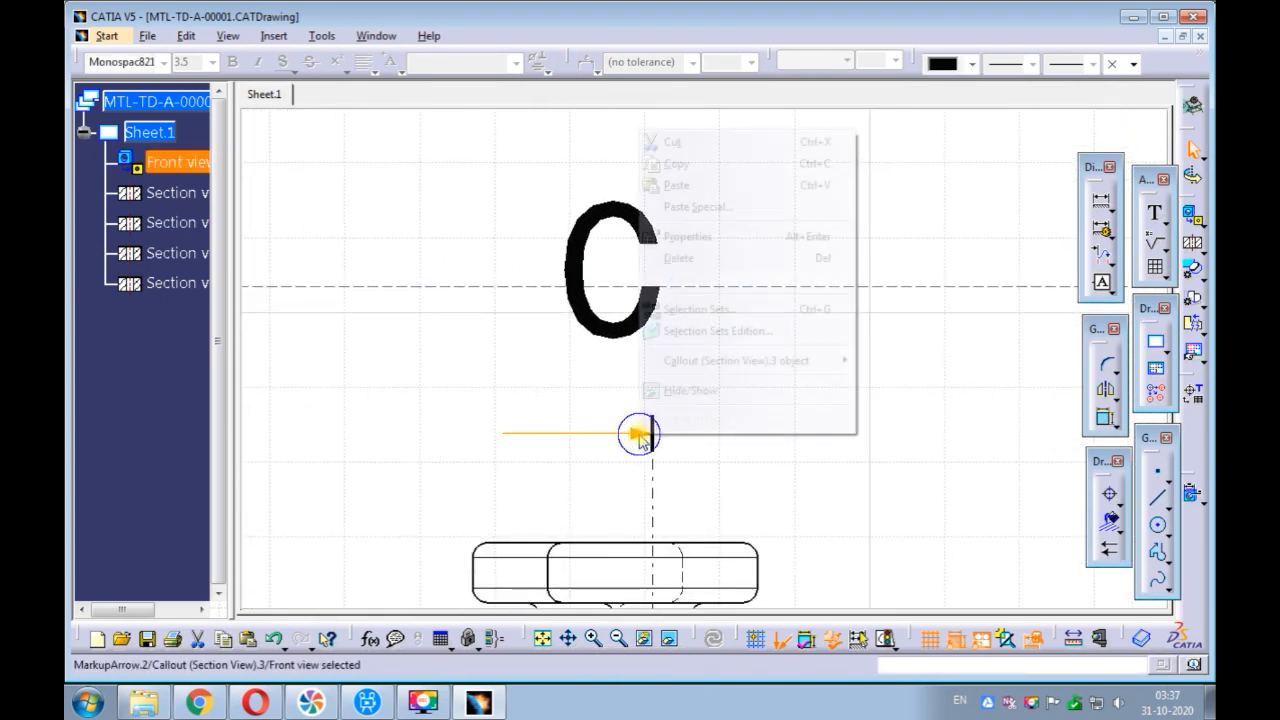
pyautogui.click(698, 235)
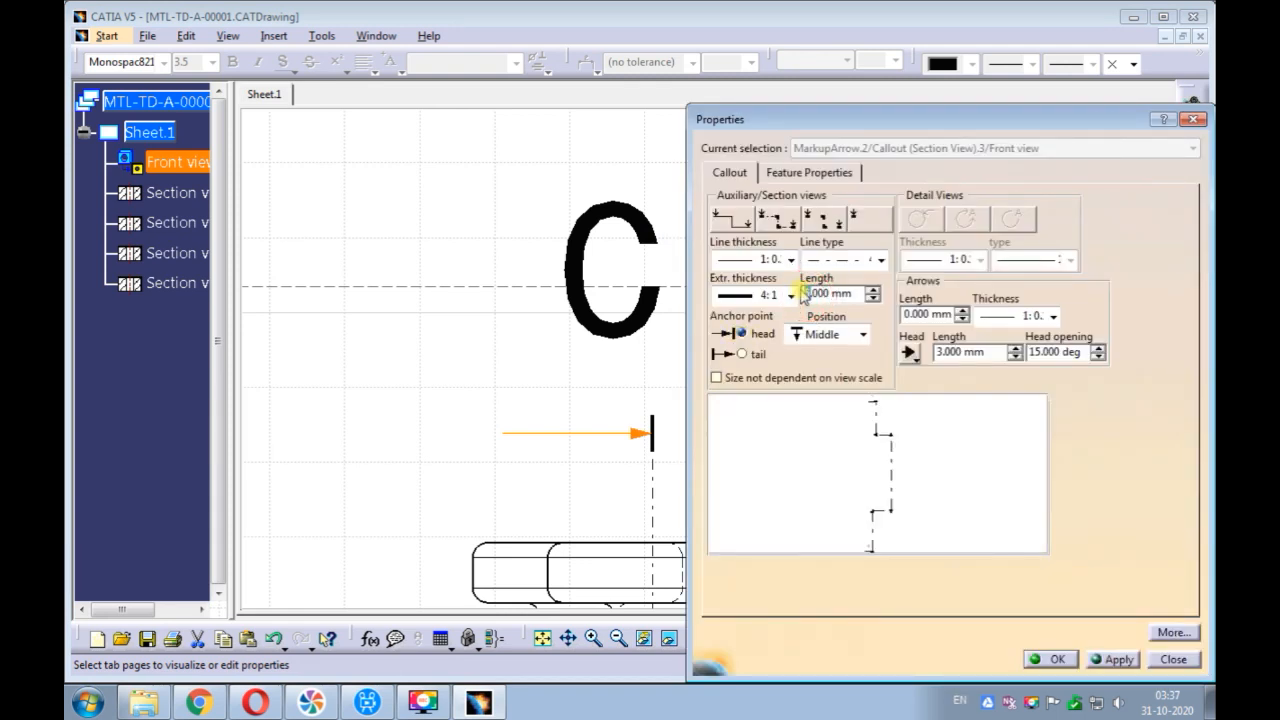
pyautogui.write('10')
pyautogui.click(914, 314)
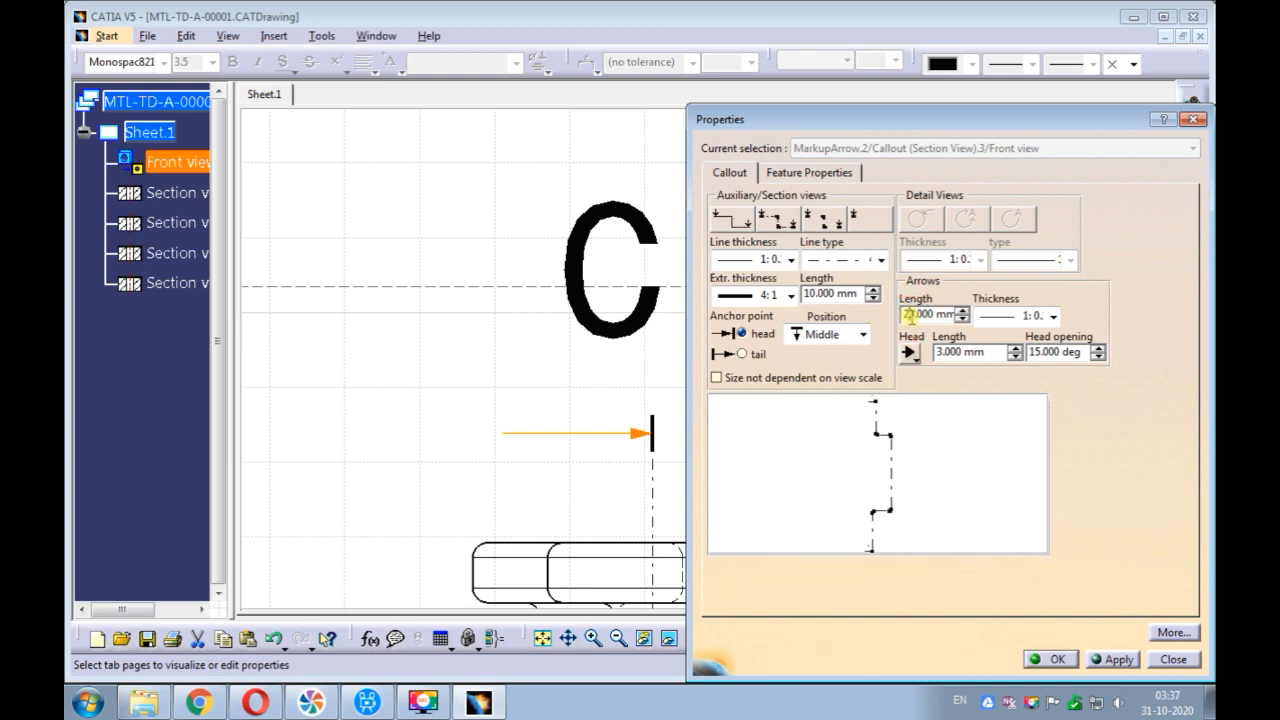
pyautogui.write('25')
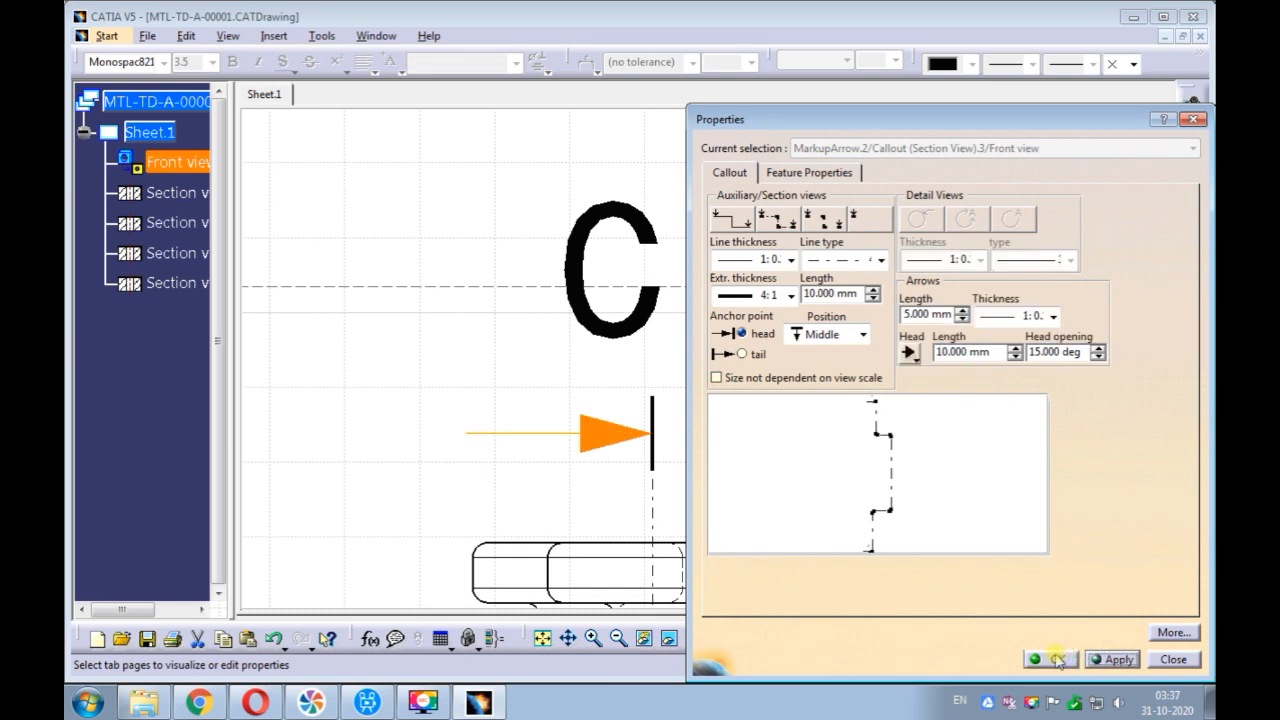
pyautogui.click(1055, 659)
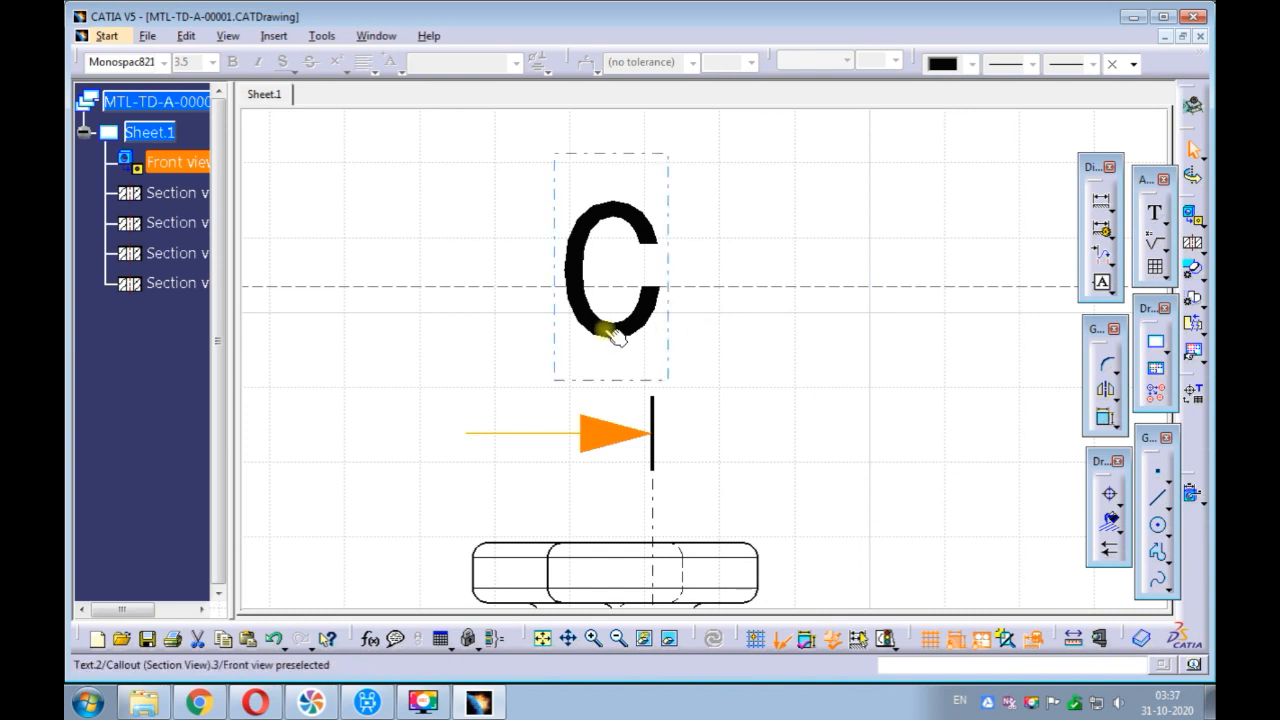
# Move both C labels of section C-C's cutting line beside their arrows, above and below the front view.
pyautogui.click(617, 338)
pyautogui.keyDown('shift'); pyautogui.moveTo(617, 338); pyautogui.dragTo(509, 366); pyautogui.keyUp('shift')
pyautogui.moveTo(638, 370)
pyautogui.keyDown('ctrl'); pyautogui.mouseDown(button='middle')
pyautogui.moveTo(600, 434)
pyautogui.moveTo(591, 229)
pyautogui.mouseUp(button='middle'); pyautogui.keyUp('ctrl')
pyautogui.moveTo(685, 370); pyautogui.dragTo(654, 119, button='middle')
pyautogui.moveTo(683, 471); pyautogui.dragTo(717, 237, button='middle')
pyautogui.moveTo(688, 380); pyautogui.dragTo(702, 306, button='middle')
pyautogui.click(708, 528)
pyautogui.keyDown('ctrl'); pyautogui.moveTo(647, 388); pyautogui.dragTo(677, 251, button='middle'); pyautogui.keyUp('ctrl')
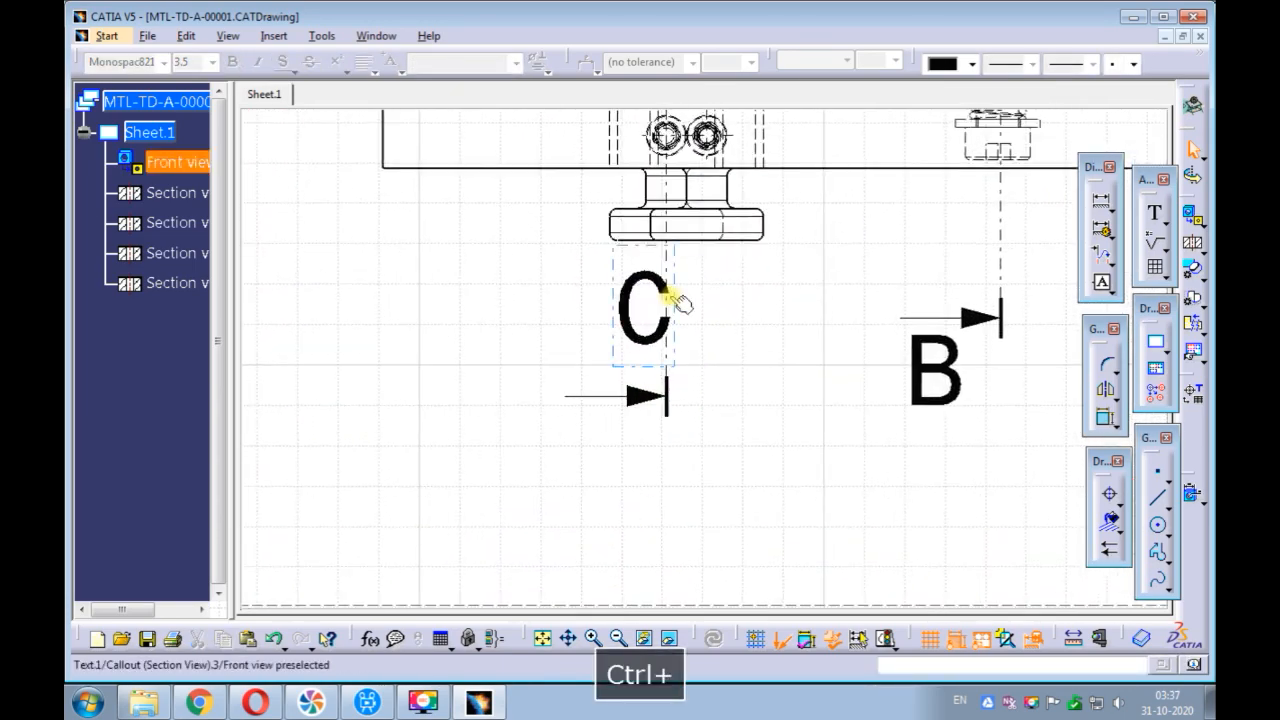
pyautogui.click(618, 318)
pyautogui.keyDown('shift'); pyautogui.moveTo(638, 290); pyautogui.dragTo(601, 420); pyautogui.keyUp('shift')
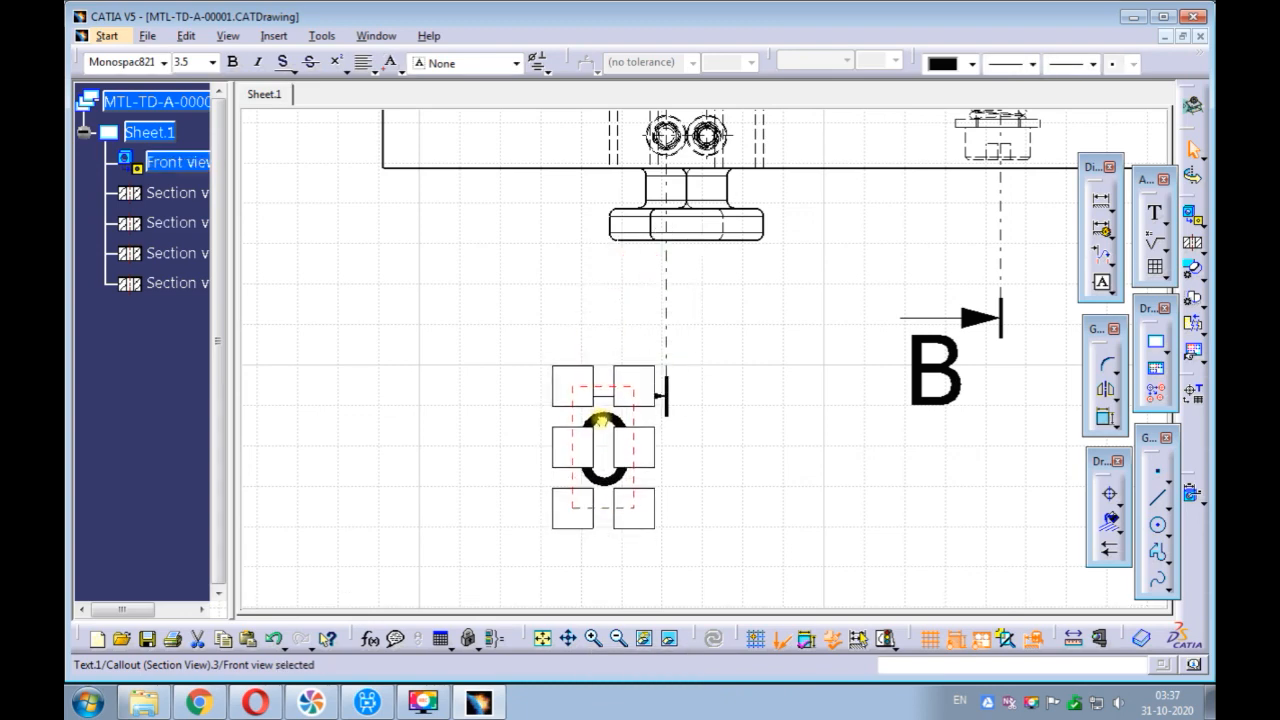
pyautogui.click(714, 486)
# Shift section views D-D, C-C and B-B to the right so that B-B lies outside the sheet frame.
pyautogui.moveTo(737, 323)
pyautogui.keyDown('ctrl'); pyautogui.mouseDown(button='middle')
pyautogui.moveTo(657, 494)
pyautogui.moveTo(600, 445)
pyautogui.moveTo(586, 400)
pyautogui.moveTo(548, 505)
pyautogui.mouseUp(button='middle'); pyautogui.keyUp('ctrl')
pyautogui.moveTo(717, 302)
pyautogui.mouseDown(button='middle')
pyautogui.moveTo(559, 334)
pyautogui.moveTo(575, 330)
pyautogui.moveTo(544, 375)
pyautogui.moveTo(546, 360)
pyautogui.mouseUp(button='middle')
pyautogui.moveTo(938, 280); pyautogui.dragTo(1046, 277)
pyautogui.moveTo(790, 268); pyautogui.dragTo(905, 266)
pyautogui.moveTo(609, 266); pyautogui.dragTo(774, 277)
# Place section view D-D below C-C and shift C-C and B-B slightly further right, beyond the sheet frame.
pyautogui.keyDown('ctrl'); pyautogui.moveTo(777, 212); pyautogui.dragTo(774, 214, button='middle'); pyautogui.keyUp('ctrl')
pyautogui.moveTo(774, 214); pyautogui.dragTo(691, 226, button='middle')
pyautogui.keyDown('ctrl'); pyautogui.moveTo(691, 226); pyautogui.dragTo(698, 165, button='middle'); pyautogui.keyUp('ctrl')
pyautogui.moveTo(849, 223); pyautogui.dragTo(720, 449)
pyautogui.moveTo(720, 371); pyautogui.dragTo(780, 373)
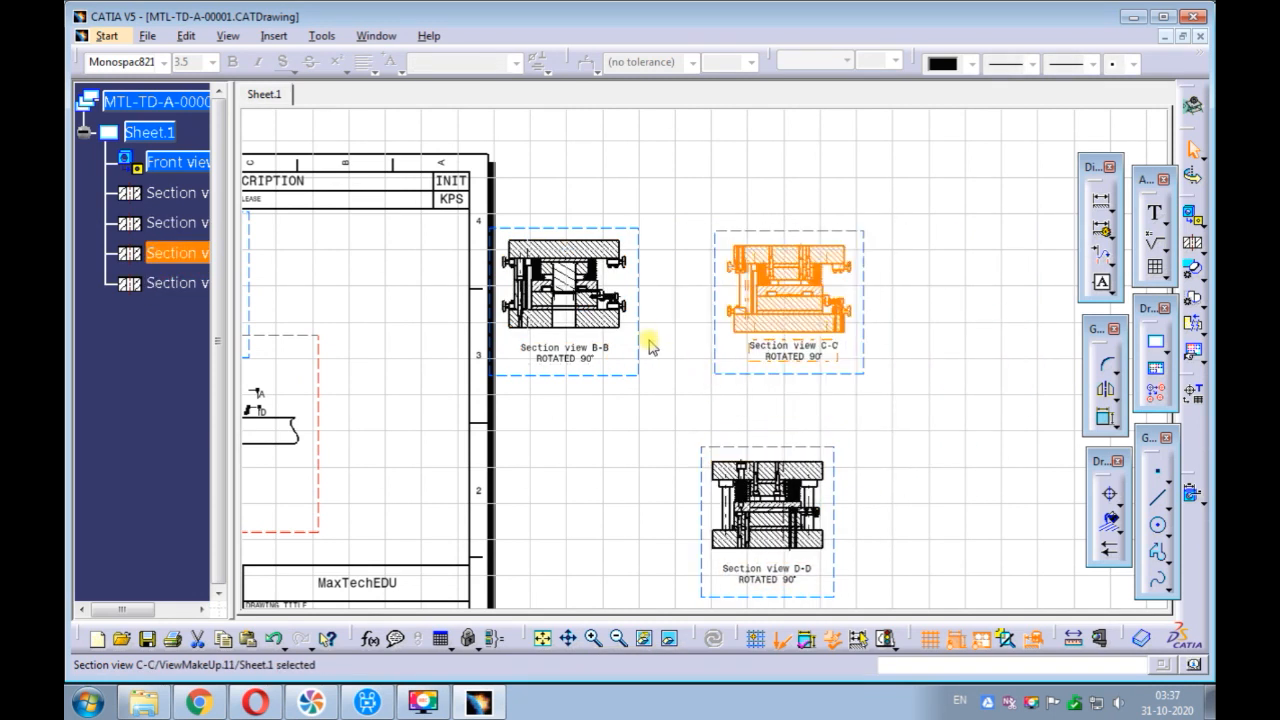
pyautogui.moveTo(640, 331); pyautogui.dragTo(682, 334)
pyautogui.click(681, 290)
# Move the front view with section view A-A right, towards the middle of the free area beside the parts list.
pyautogui.moveTo(657, 160); pyautogui.dragTo(848, 163, button='middle')
pyautogui.moveTo(523, 311); pyautogui.dragTo(700, 298, button='middle')
pyautogui.keyDown('ctrl'); pyautogui.moveTo(700, 298); pyautogui.dragTo(666, 284, button='middle'); pyautogui.keyUp('ctrl')
pyautogui.moveTo(668, 385); pyautogui.dragTo(768, 406)
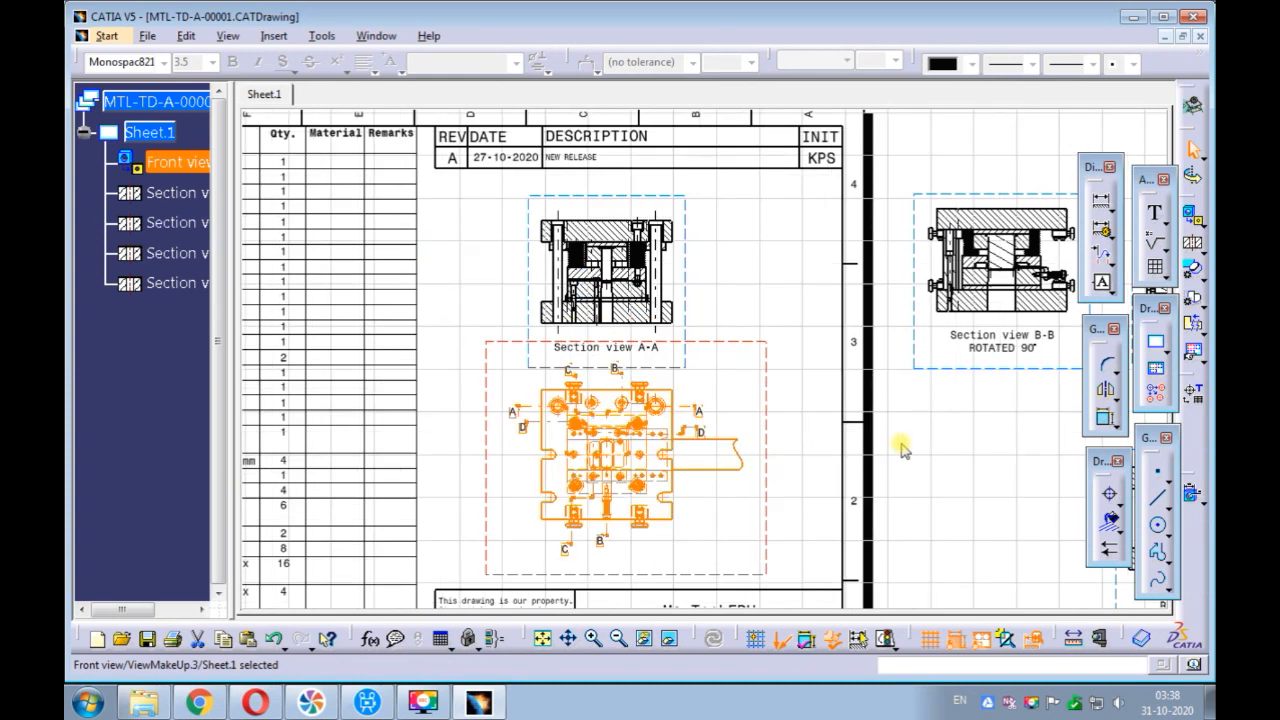
pyautogui.click(775, 273)
# Move the Section view A-A title slightly closer to the underside of its view.
pyautogui.keyDown('ctrl'); pyautogui.moveTo(749, 296); pyautogui.dragTo(740, 225, button='middle'); pyautogui.keyUp('ctrl')
pyautogui.moveTo(561, 337); pyautogui.dragTo(556, 331)
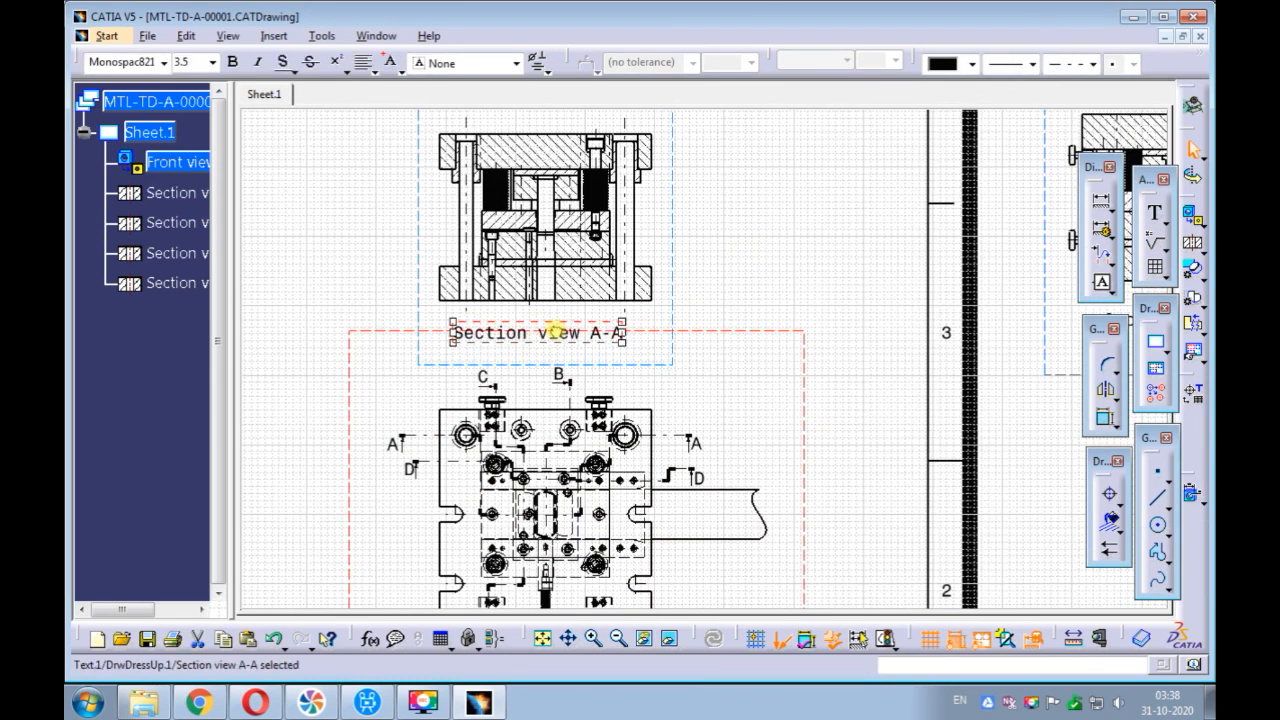
pyautogui.click(793, 284)
# Fit the whole sheet in the window and save the drawing.
pyautogui.keyDown('ctrl'); pyautogui.moveTo(777, 294); pyautogui.dragTo(703, 508, button='middle'); pyautogui.keyUp('ctrl')
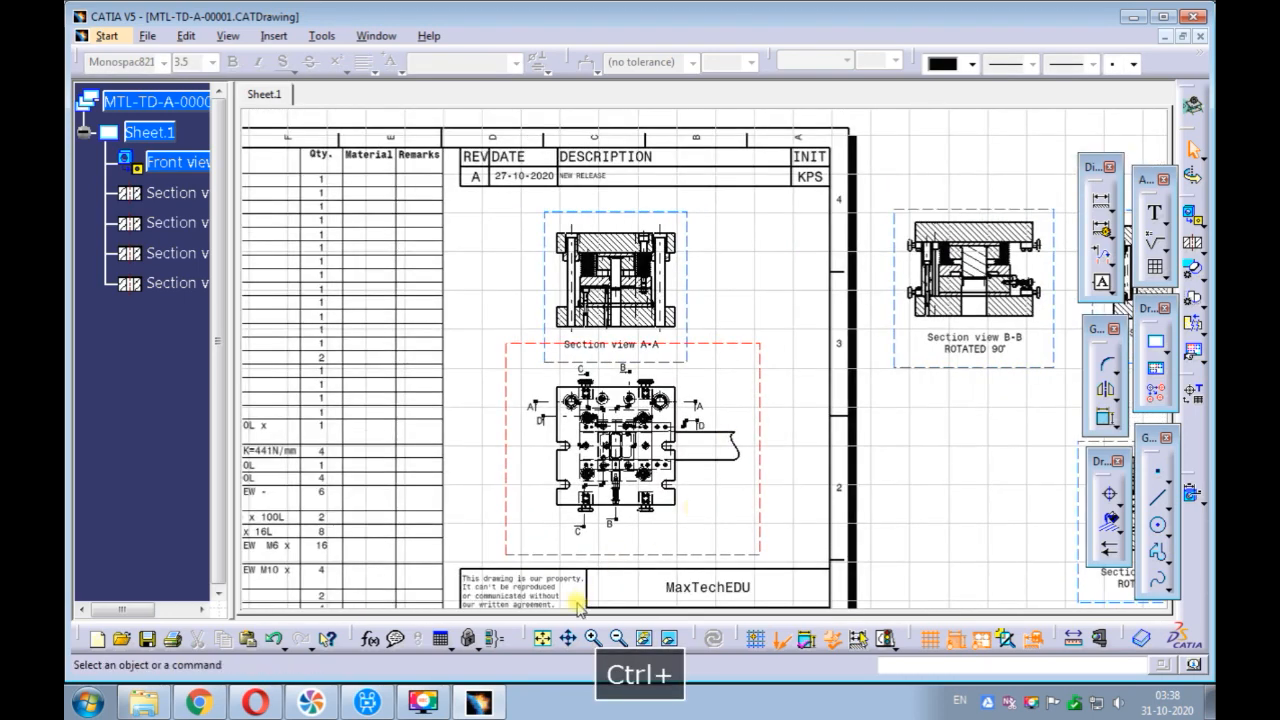
pyautogui.click(543, 638)
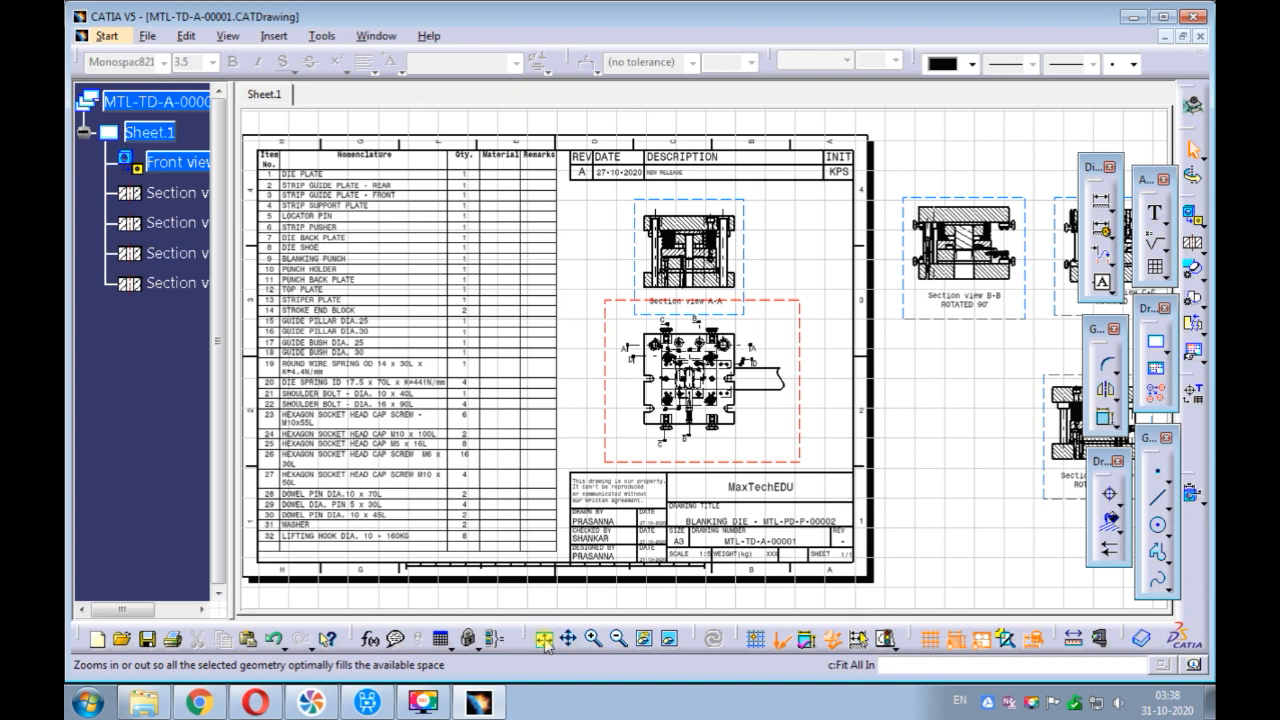
pyautogui.hotkey('ctrl', 's')
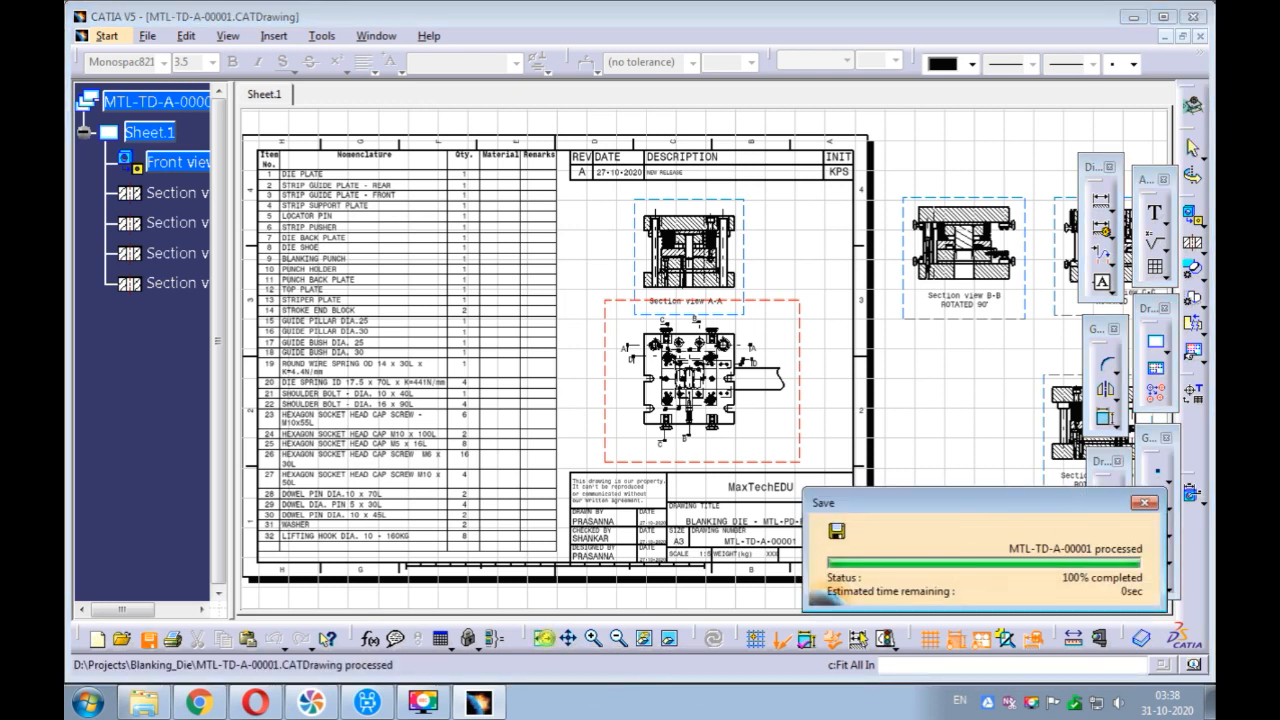